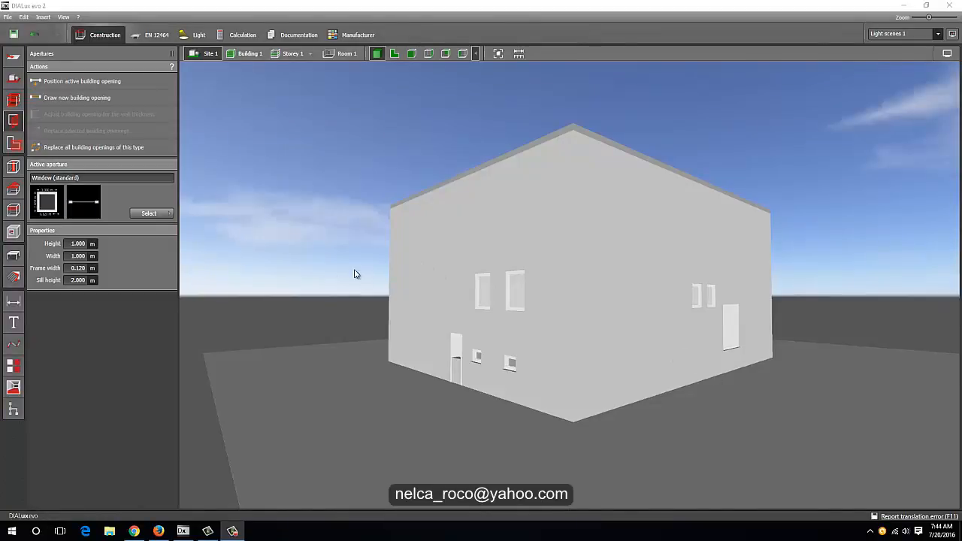
Choose the Double-pitch roof shape in the Roofs tool while viewing the building.
mouse_move(356, 275)
middle_down()
mouse_move(589, 371)
mouse_move(659, 388)
mouse_move(348, 348)
mouse_move(419, 388)
mouse_move(356, 129)
middle_up()
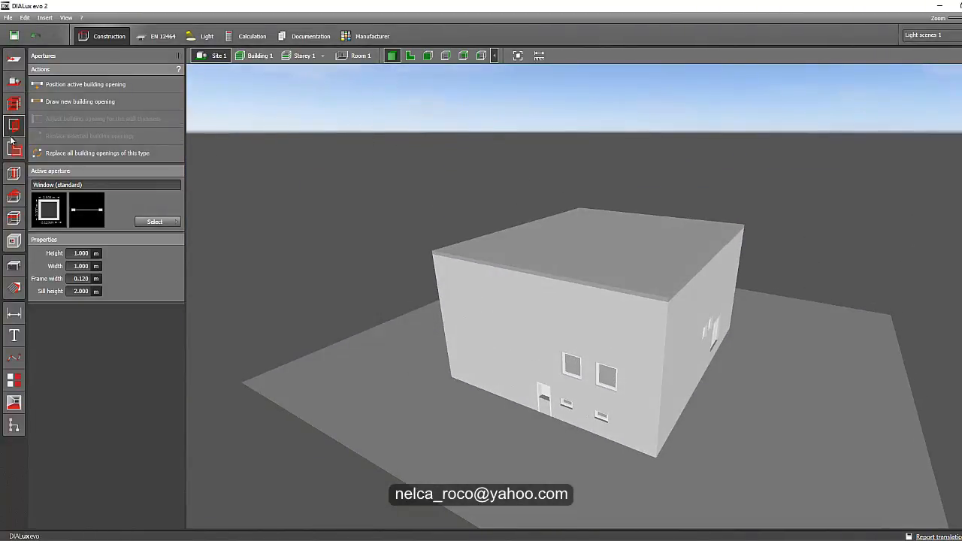
click(13, 196)
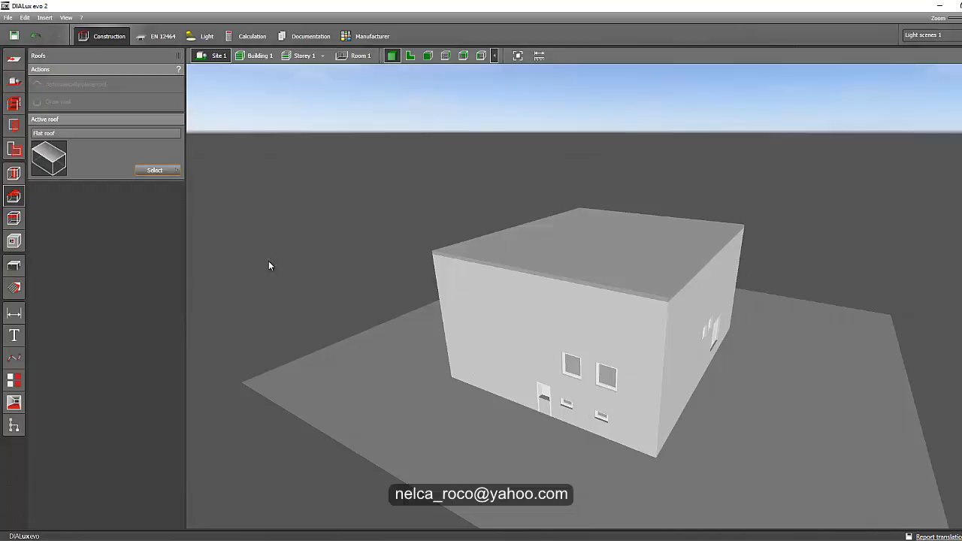
mouse_move(271, 269)
middle_down()
mouse_move(270, 309)
mouse_move(366, 350)
mouse_move(391, 324)
mouse_move(346, 303)
mouse_move(369, 305)
middle_up()
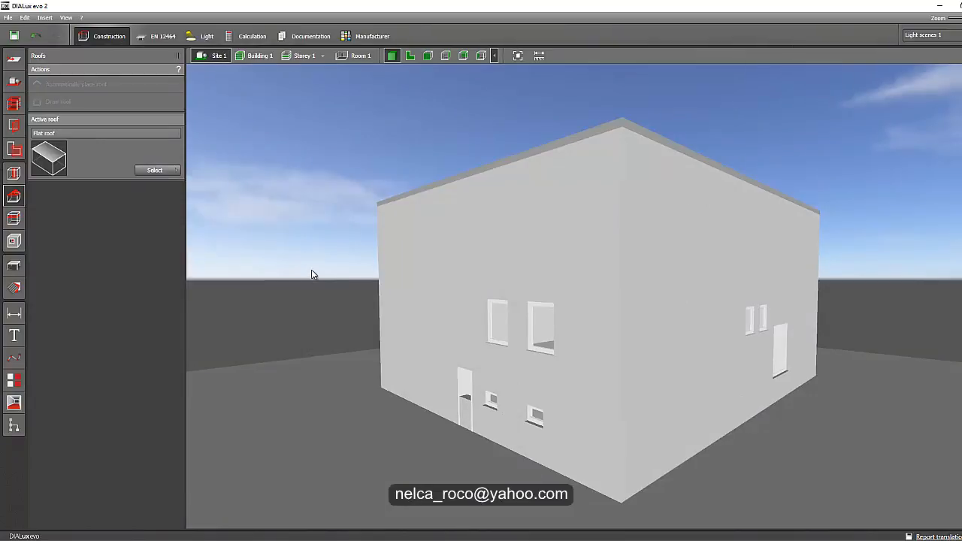
mouse_move(312, 272)
middle_down()
mouse_move(324, 294)
mouse_move(344, 272)
mouse_move(339, 221)
middle_up()
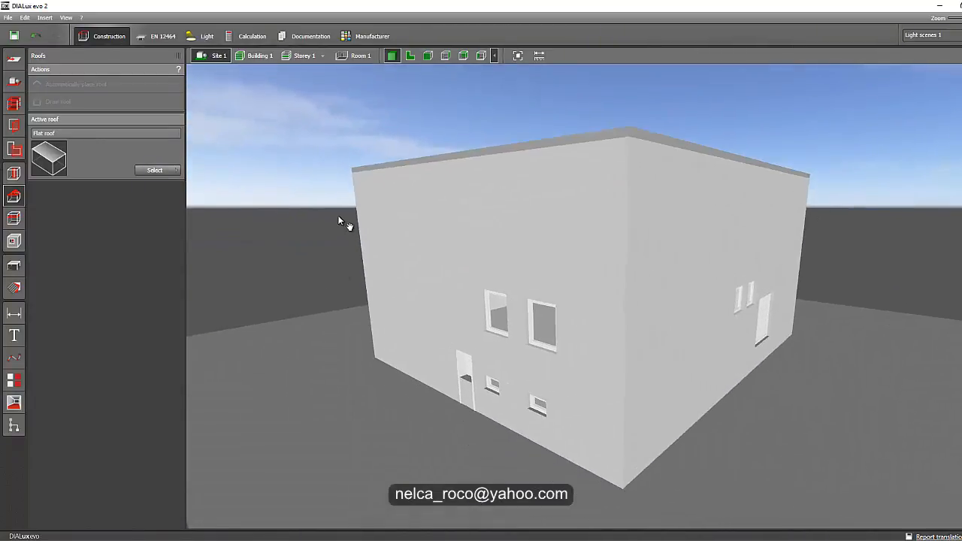
click(154, 170)
click(239, 223)
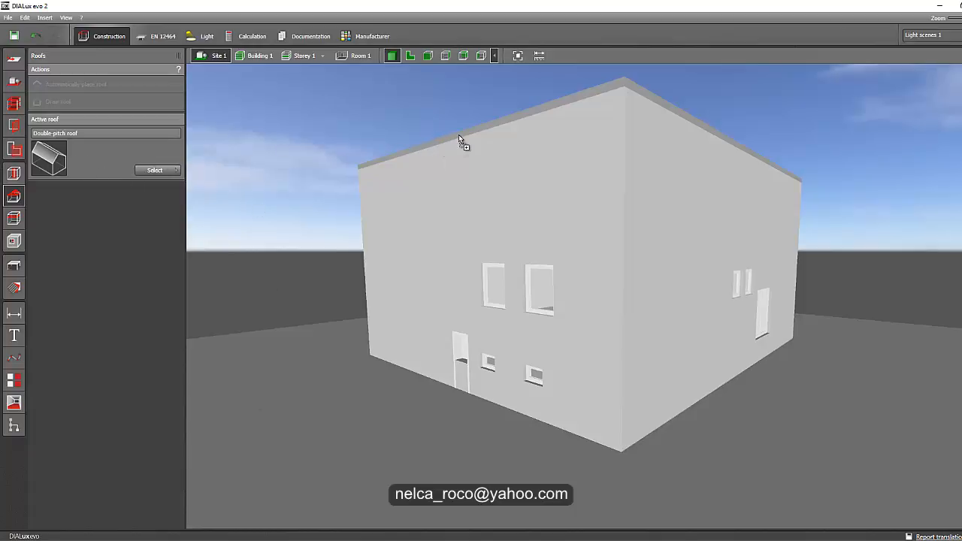
Place the double-pitch roof on the building and orbit round to the gable side.
click(451, 138)
drag(354, 178, 458, 243)
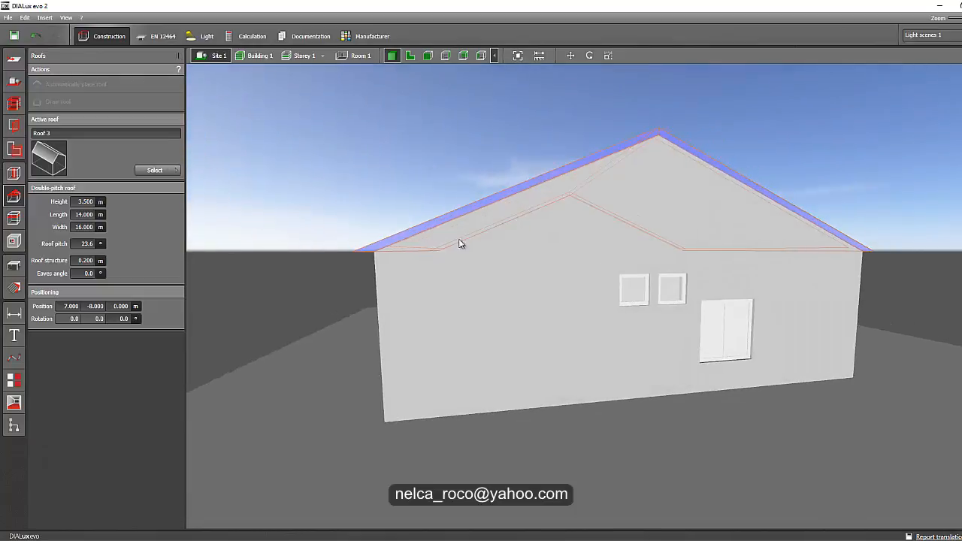
mouse_move(408, 161)
mouse_down()
mouse_move(511, 188)
mouse_move(459, 179)
mouse_move(397, 185)
mouse_move(364, 321)
mouse_up()
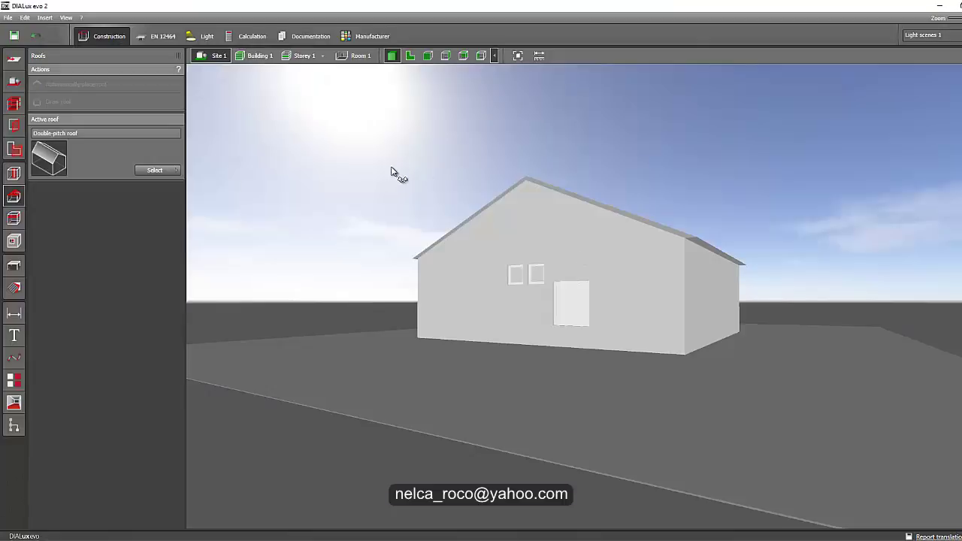
mouse_move(391, 172)
mouse_down()
mouse_move(436, 206)
mouse_move(563, 223)
mouse_up()
Orbit the pitched roof from the gable and long sides, briefly checking the roof-shape list.
drag(317, 213, 267, 197)
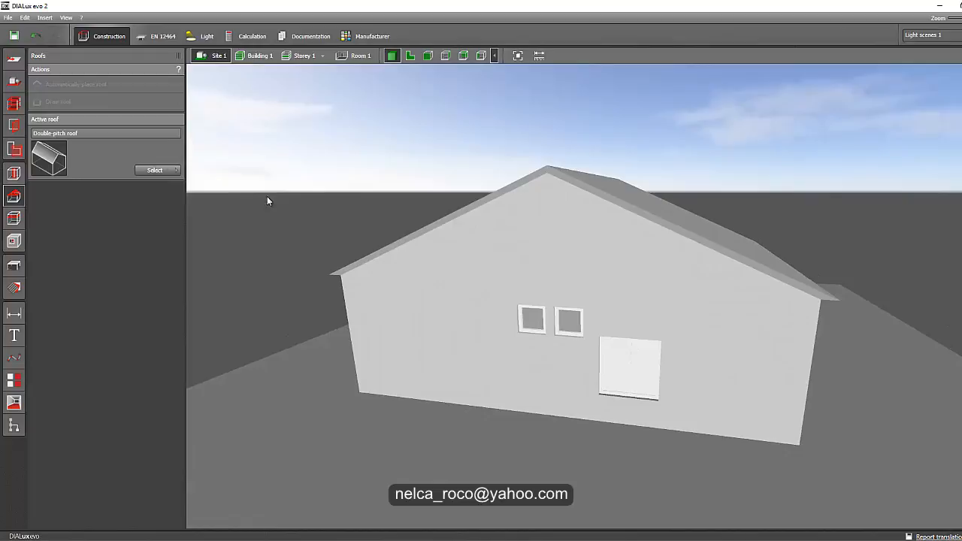
mouse_move(441, 250)
mouse_down()
mouse_move(366, 221)
mouse_move(442, 242)
mouse_up()
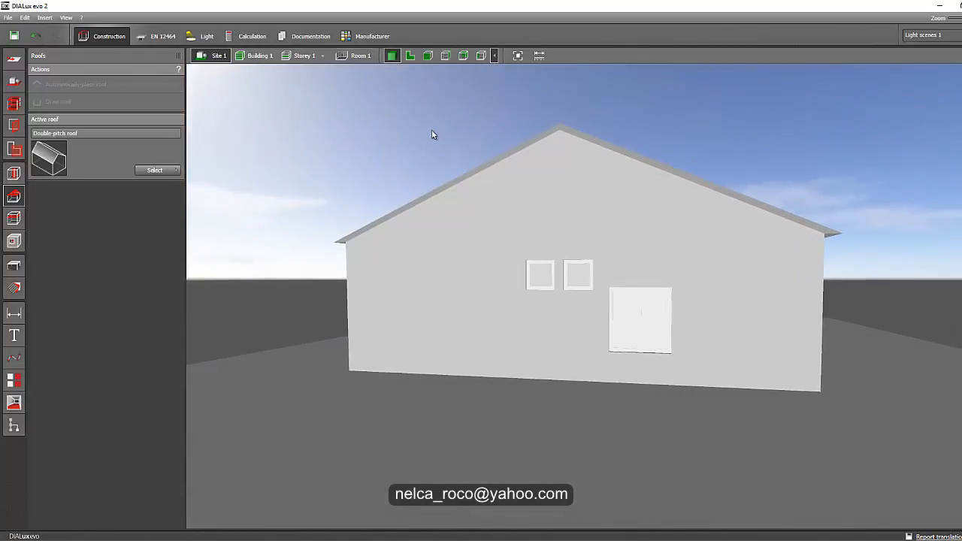
mouse_move(434, 135)
mouse_down()
mouse_move(435, 164)
mouse_move(210, 197)
mouse_up()
click(155, 170)
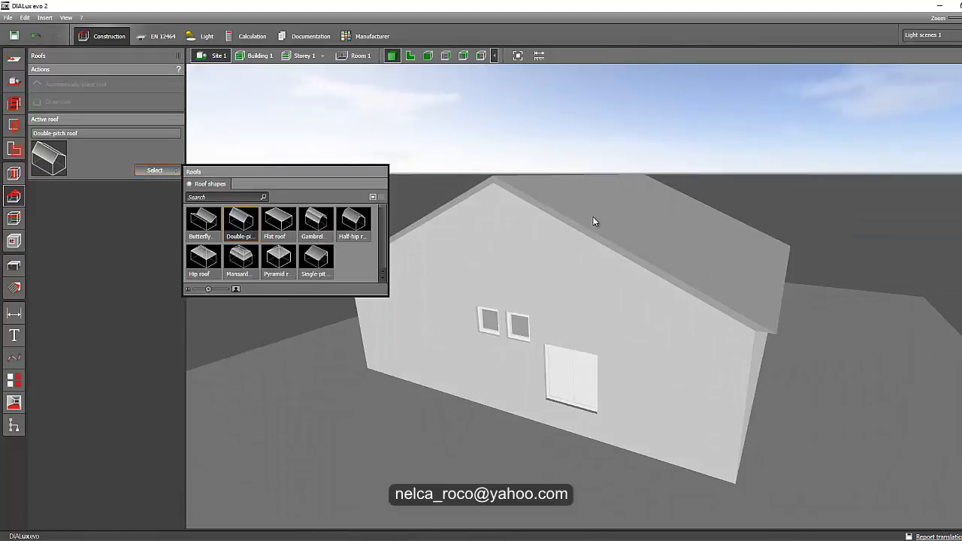
click(475, 135)
drag(576, 193, 592, 245)
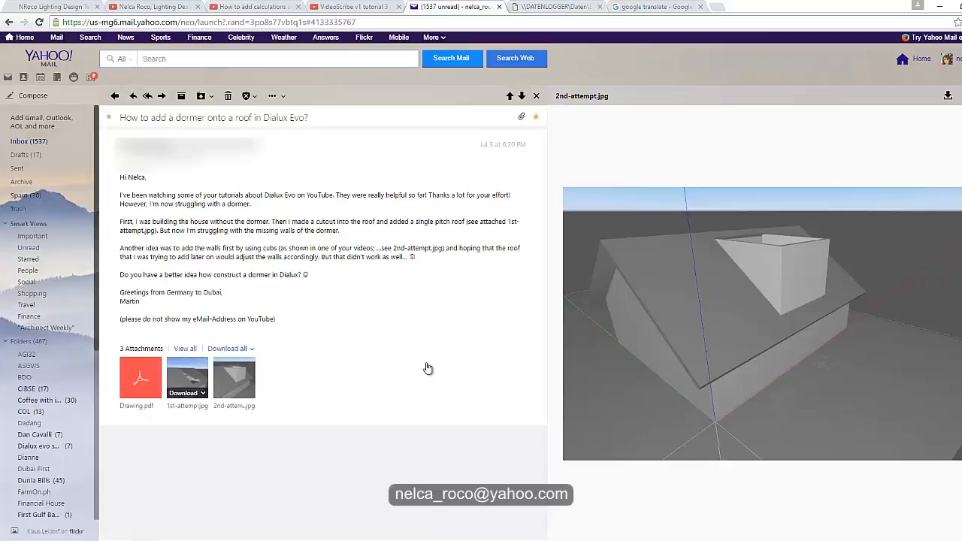
View the 1st-attempt.jpg attachment image in Yahoo Mail.
click(696, 300)
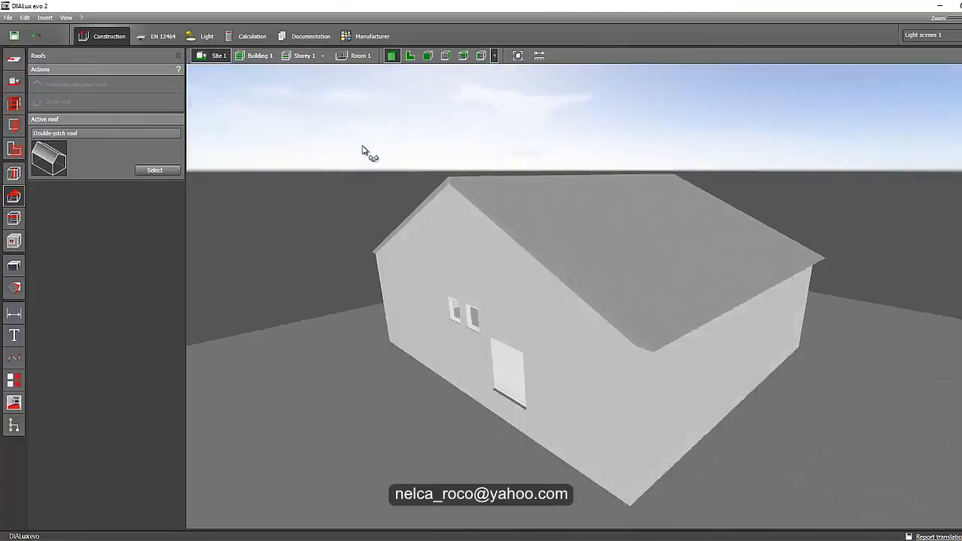
Select the double-pitch roof on Storey 2 in plan and delete it.
right_drag(358, 159, 350, 150)
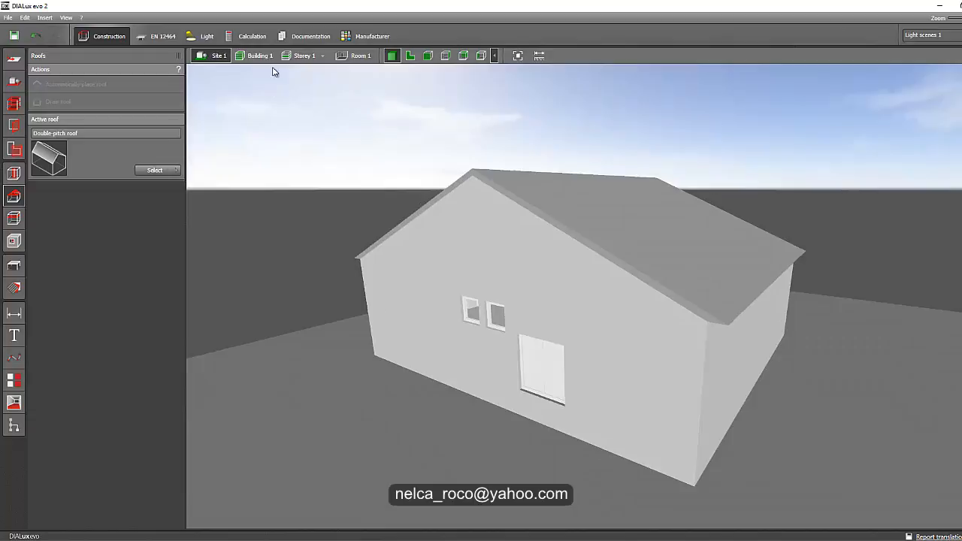
click(323, 55)
click(342, 79)
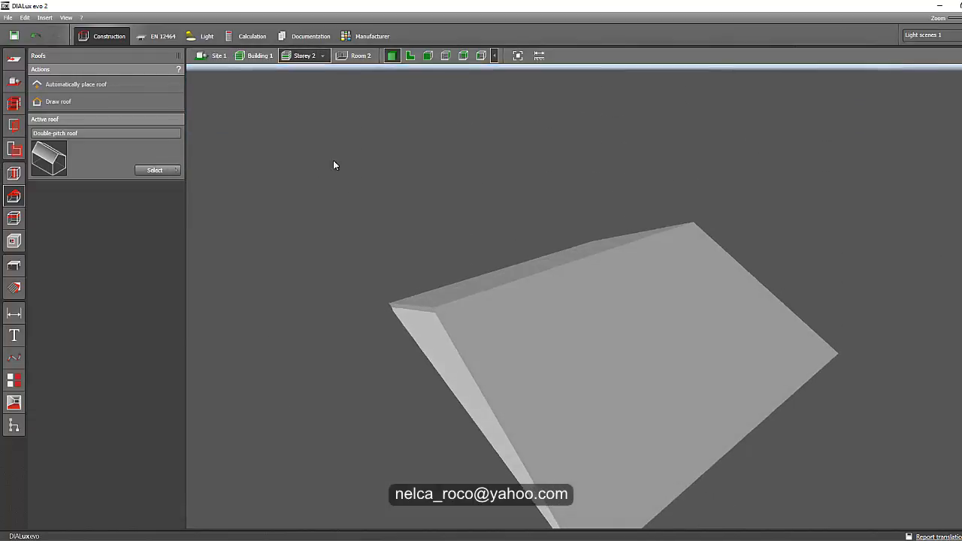
click(410, 55)
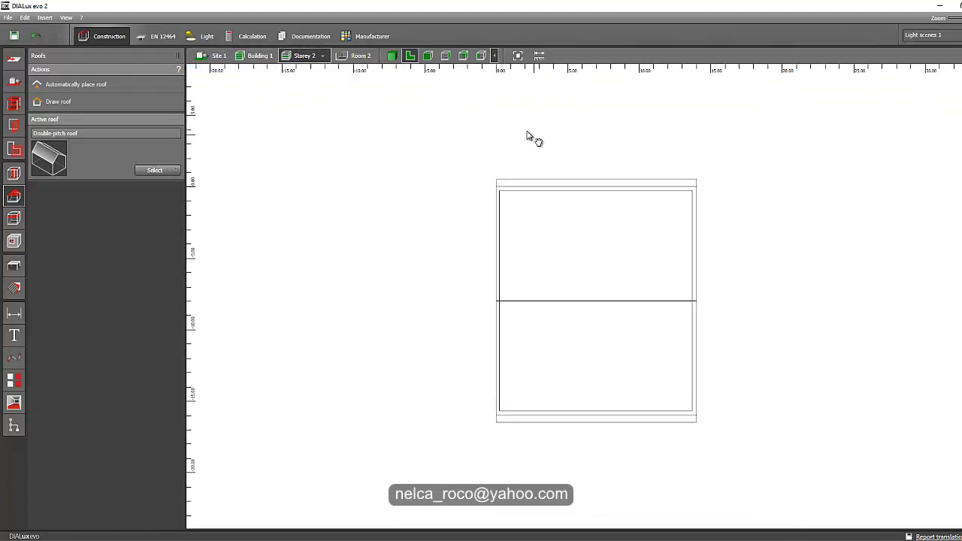
scroll(526, 180, down, 1)
scroll(522, 206, down, 2)
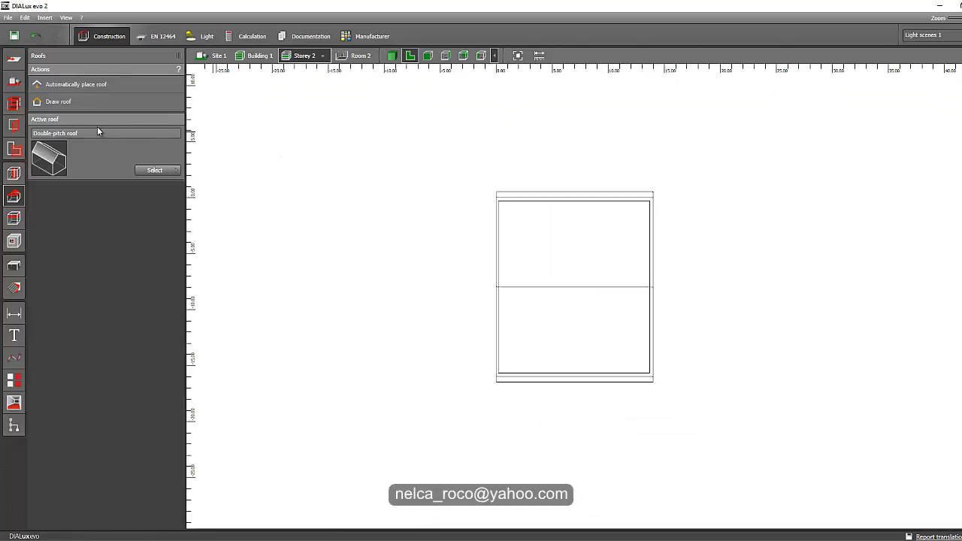
click(501, 197)
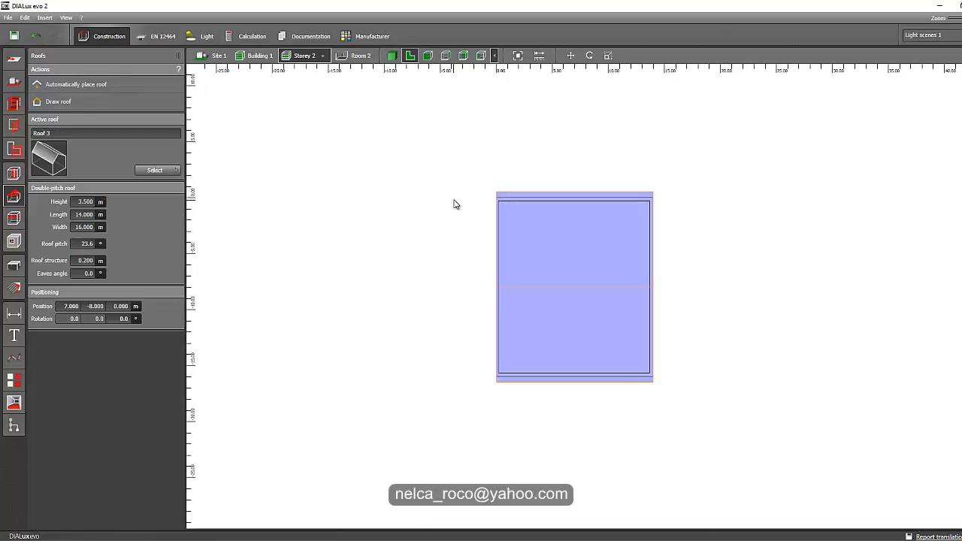
key(Delete)
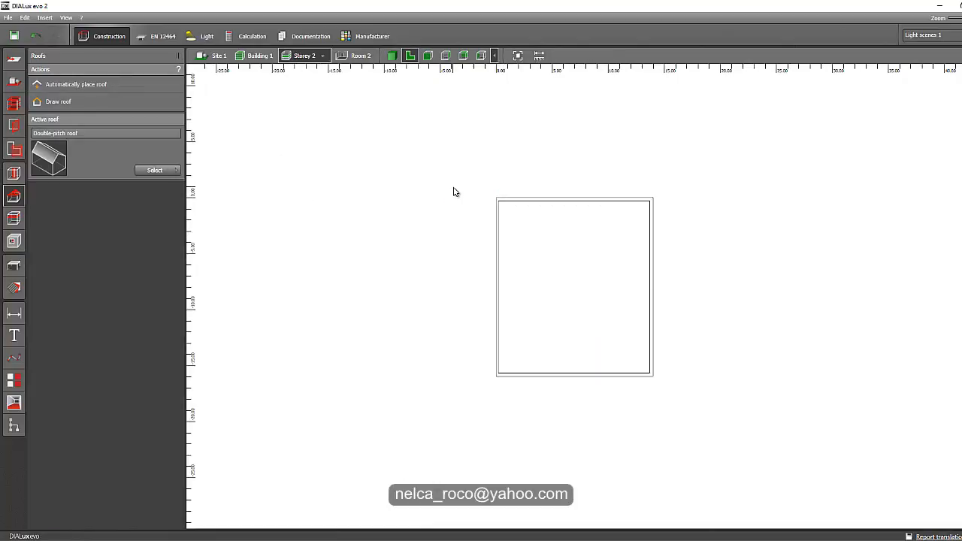
Return to the 3D site view and confirm the house is flat-topped again.
click(391, 56)
click(214, 56)
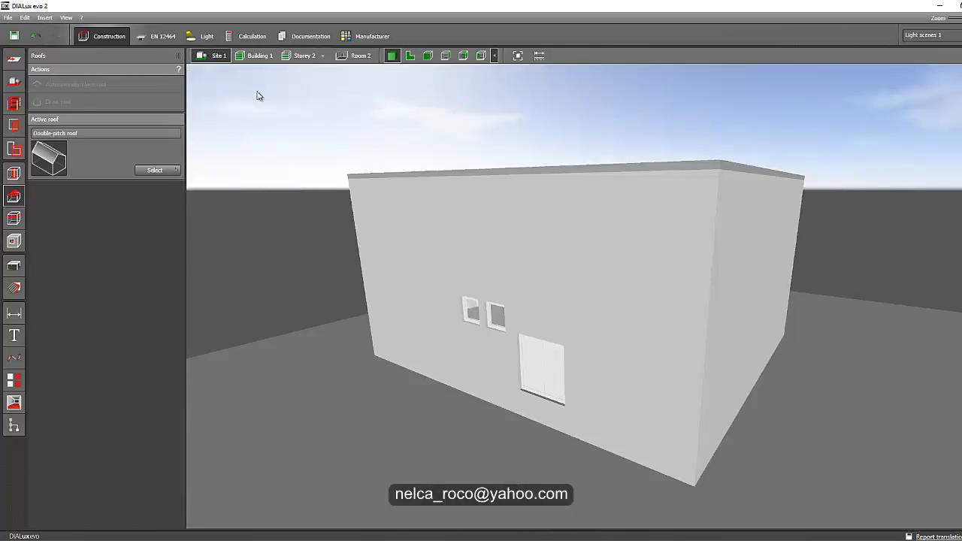
drag(258, 92, 343, 145)
Drag Storey 2's contour top edge down to Y -10.8, leaving a 13.5 m by 4.9 m strip.
click(410, 57)
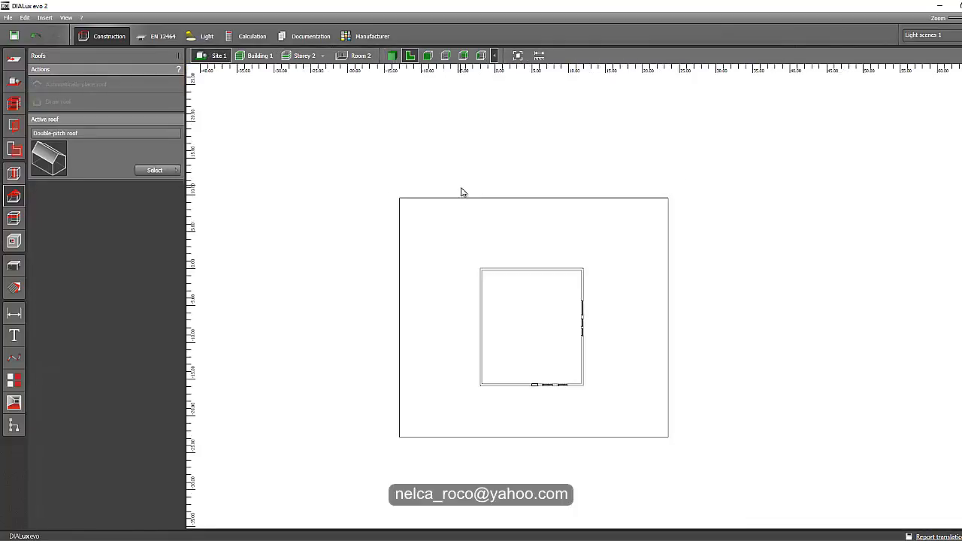
click(304, 55)
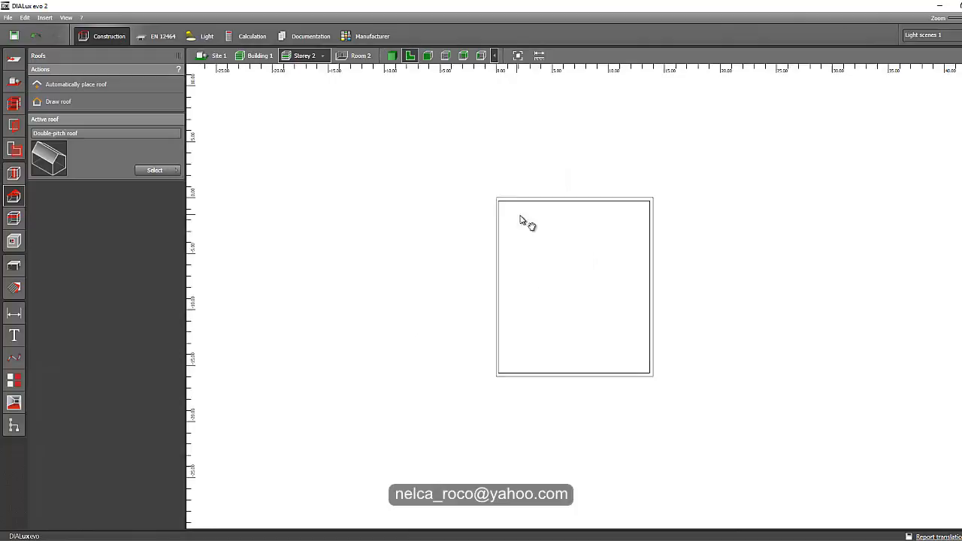
scroll(522, 219, up, 2)
scroll(513, 207, up, 2)
scroll(519, 211, down, 1)
middle_drag(530, 230, 558, 262)
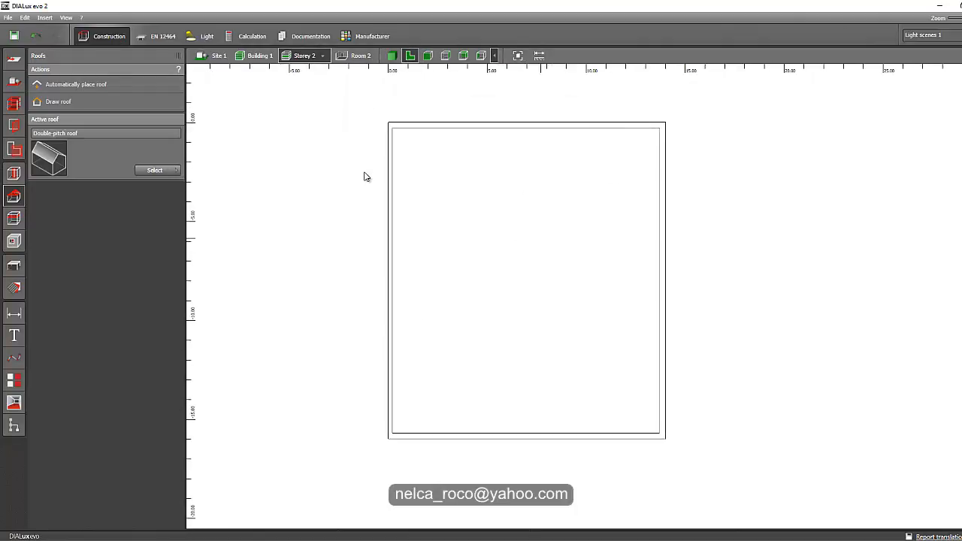
click(13, 104)
click(420, 171)
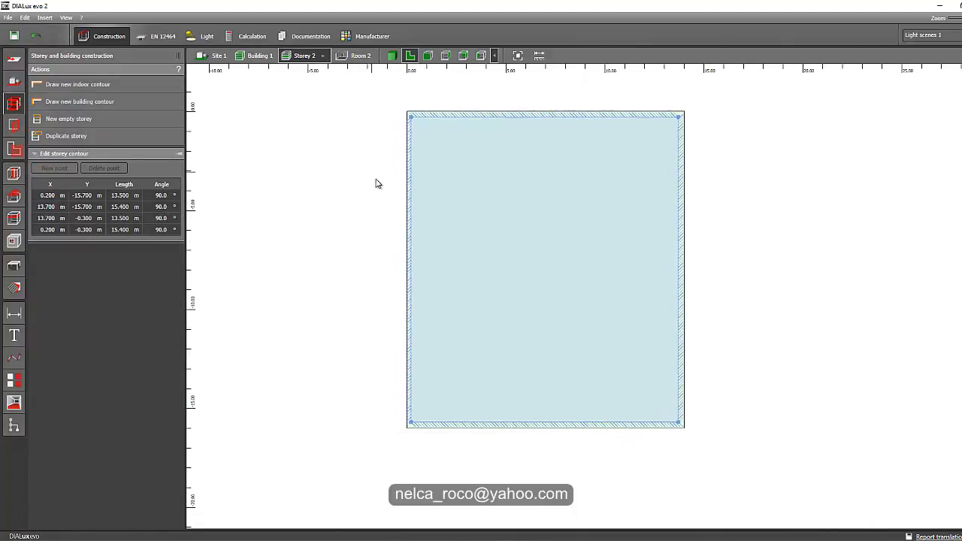
scroll(401, 282, up, 1)
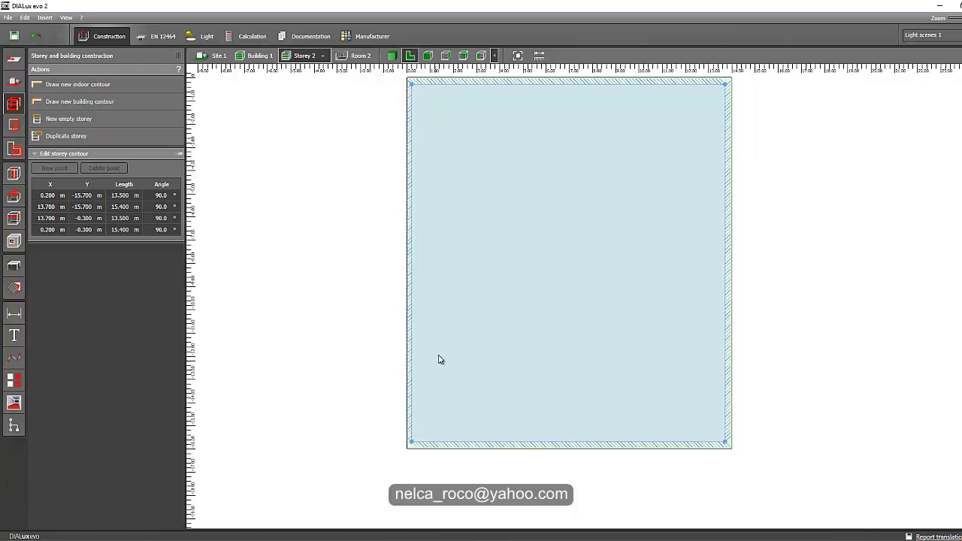
mouse_move(584, 88)
mouse_down()
mouse_move(588, 368)
mouse_move(584, 332)
mouse_up()
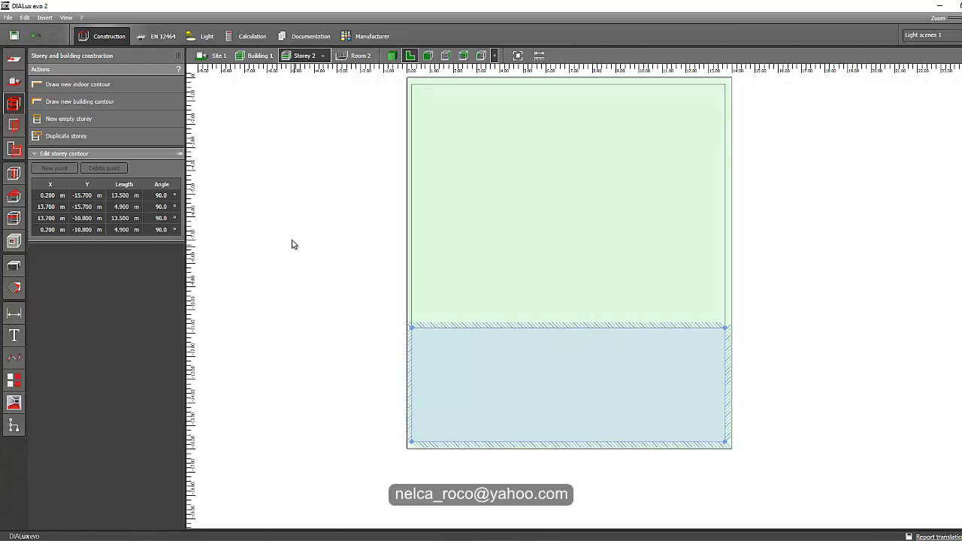
Draw a T-shaped indoor room contour with a narrow passage down to the lower room.
click(393, 200)
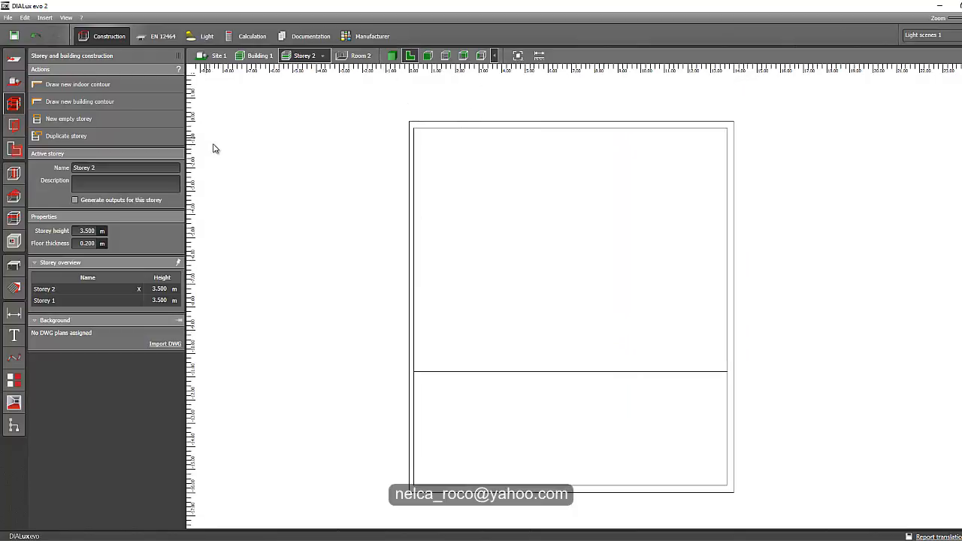
click(82, 86)
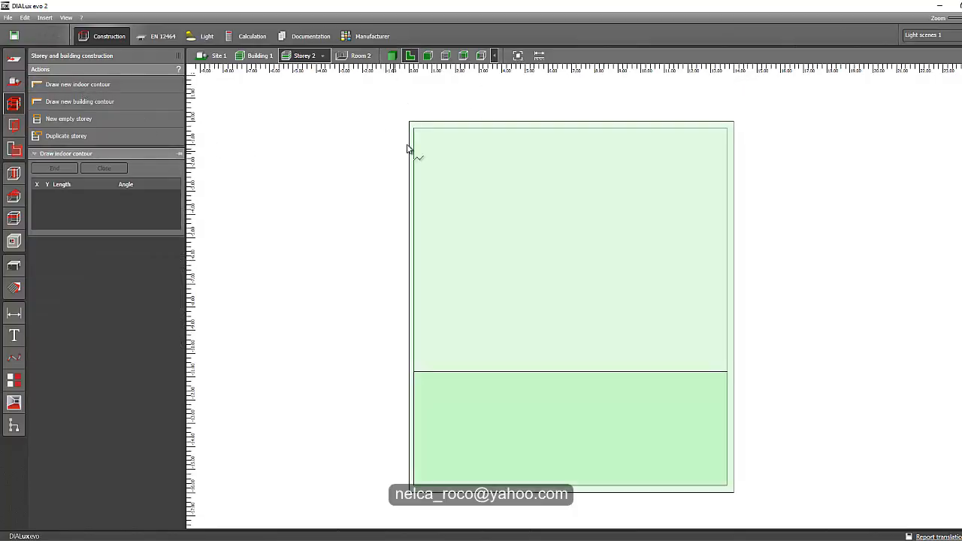
click(414, 129)
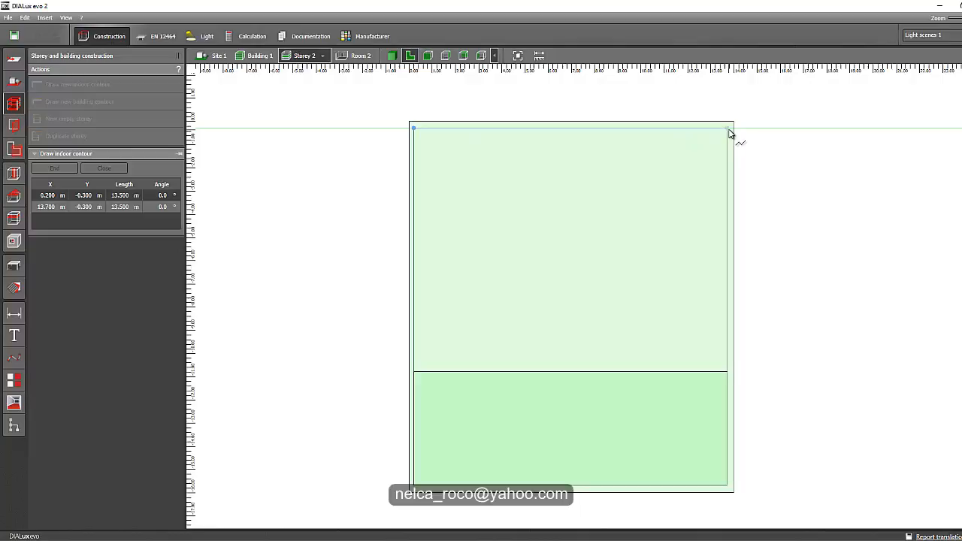
click(729, 160)
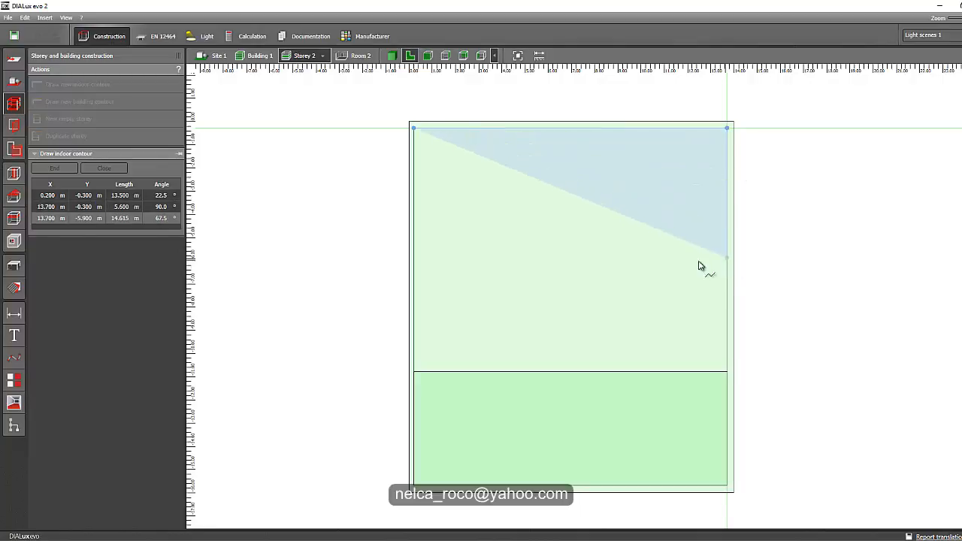
click(727, 257)
click(609, 258)
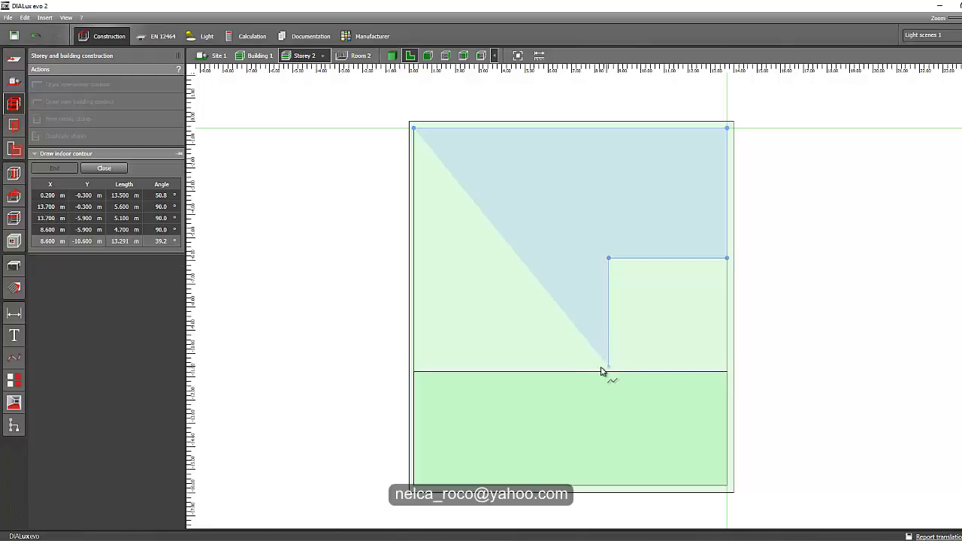
click(608, 368)
click(562, 367)
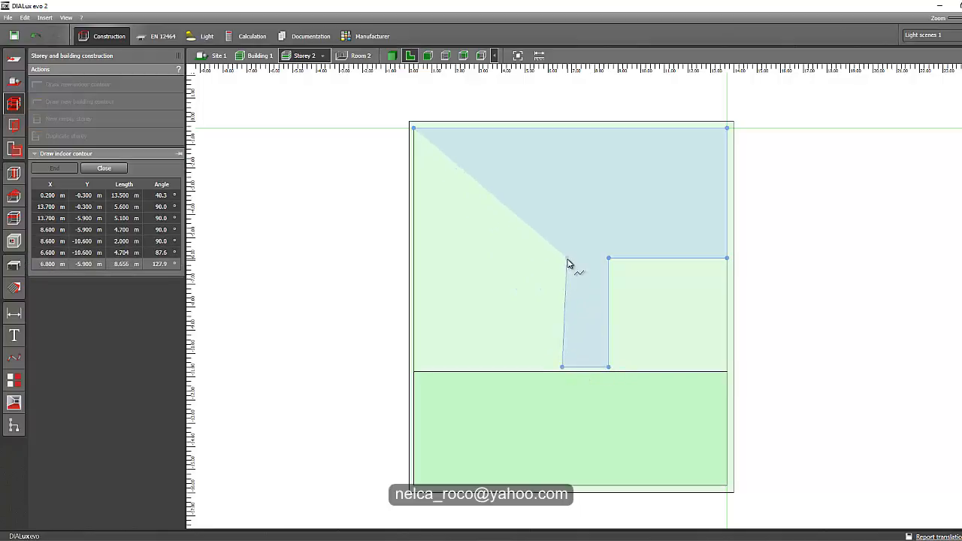
click(561, 295)
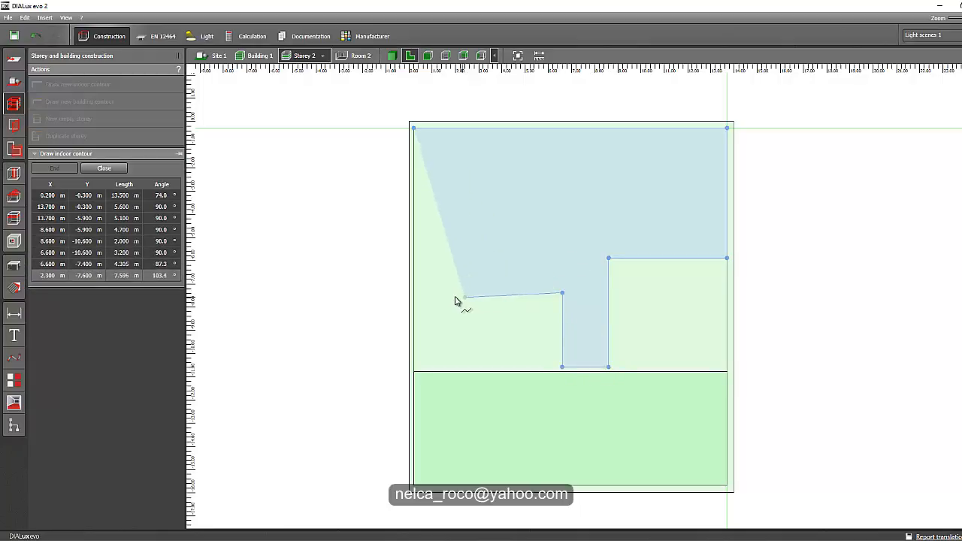
double_click(416, 293)
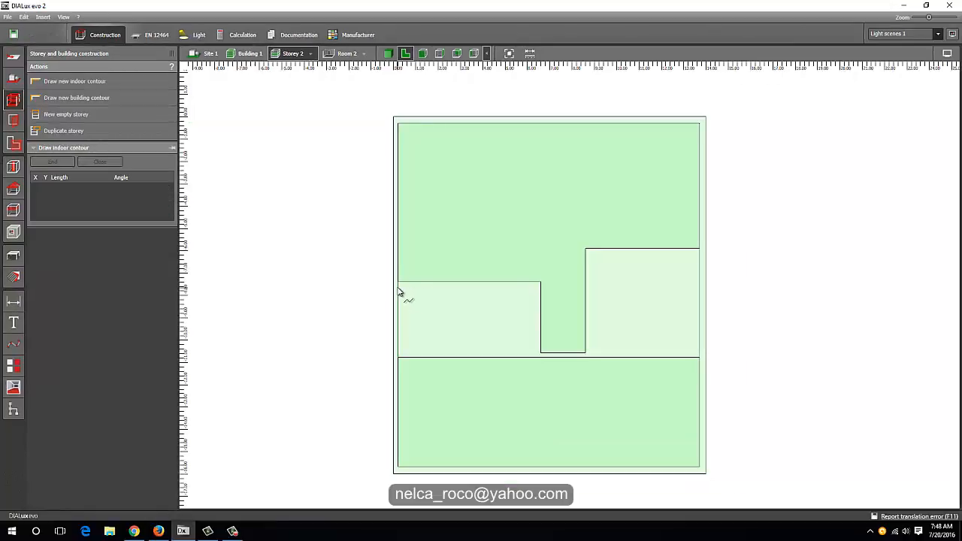
Draw a rectangular room to the left of the passage.
click(399, 291)
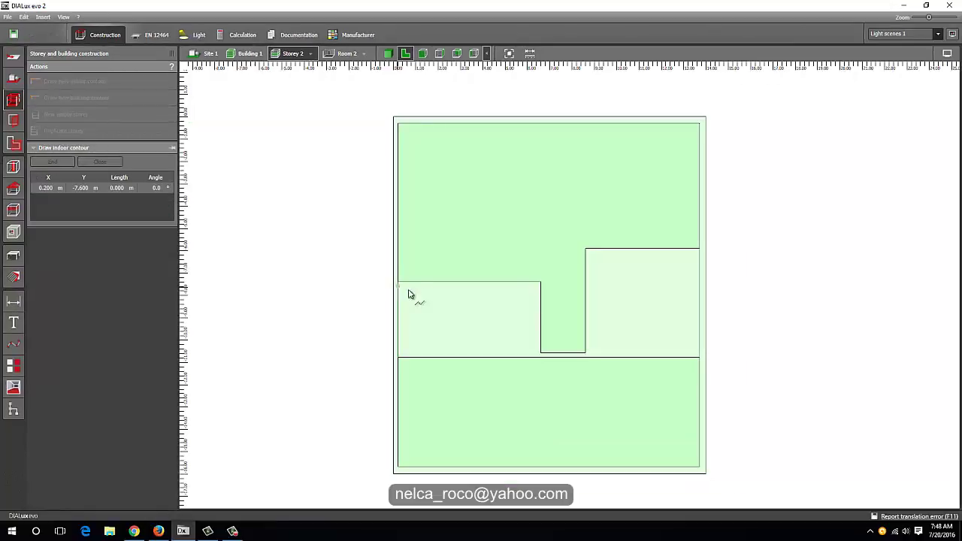
click(536, 291)
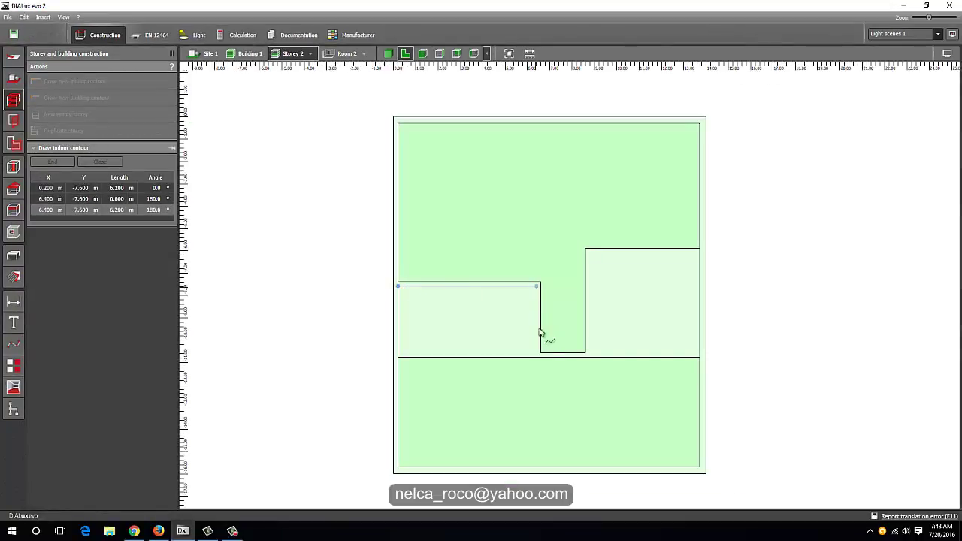
click(481, 349)
click(399, 353)
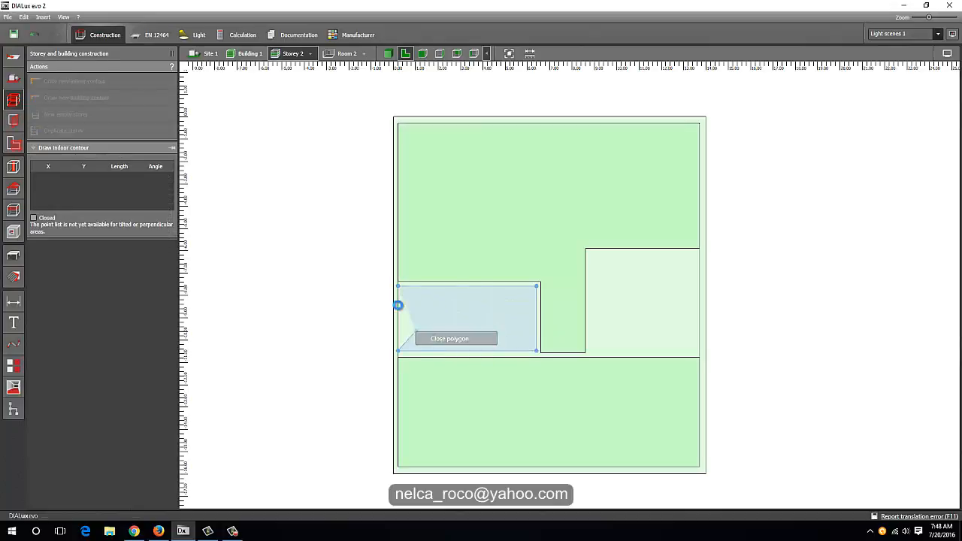
click(399, 305)
Draw a rectangular room to the right of the passage and check the rooms in 3D.
click(592, 256)
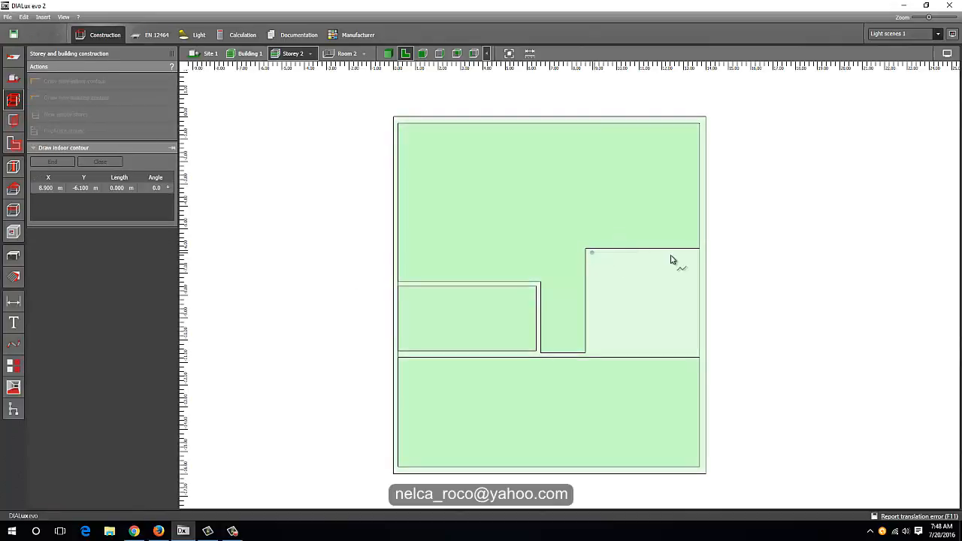
click(699, 259)
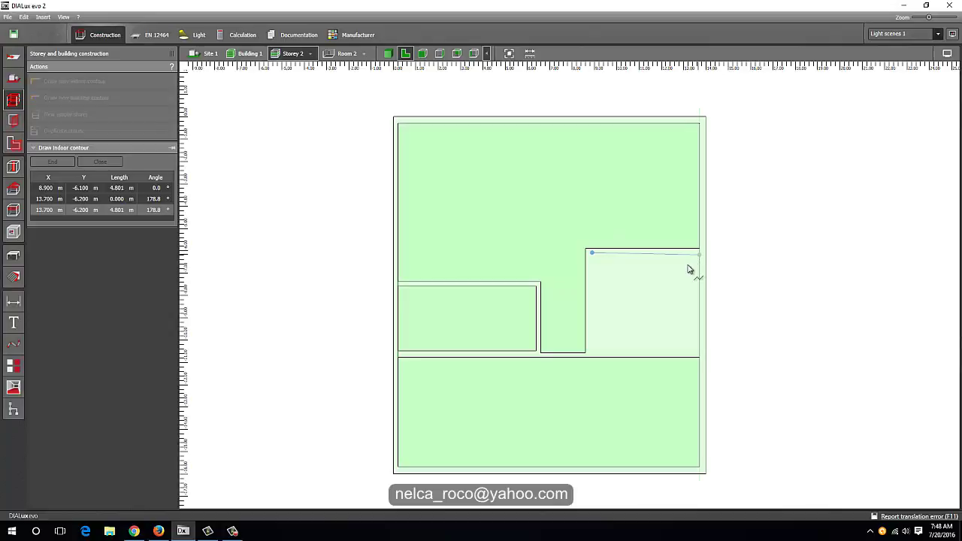
click(701, 355)
click(591, 353)
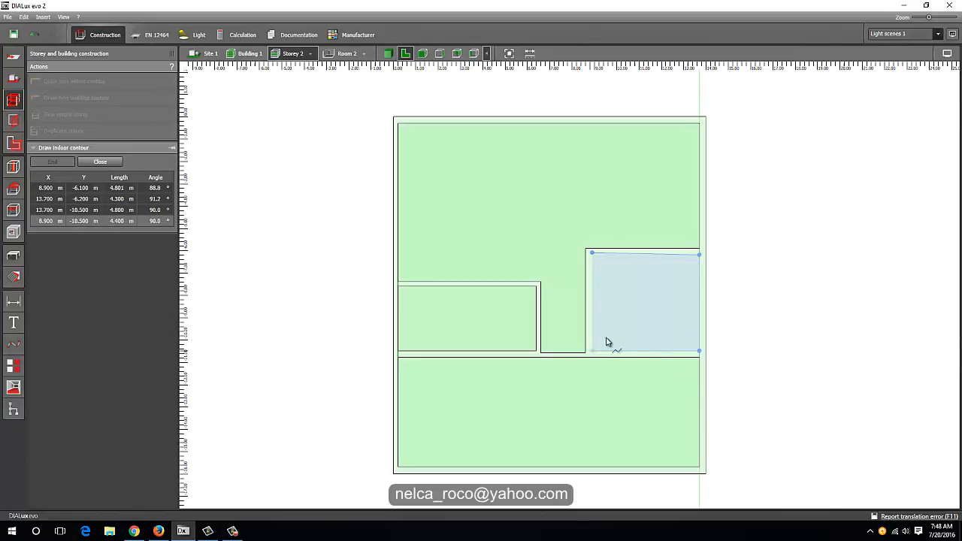
right_click(632, 323)
click(645, 329)
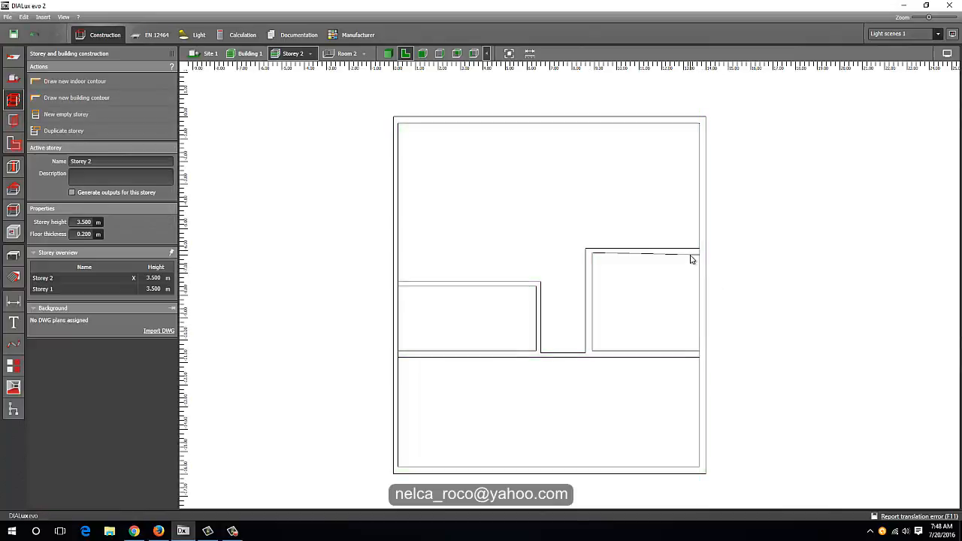
click(697, 259)
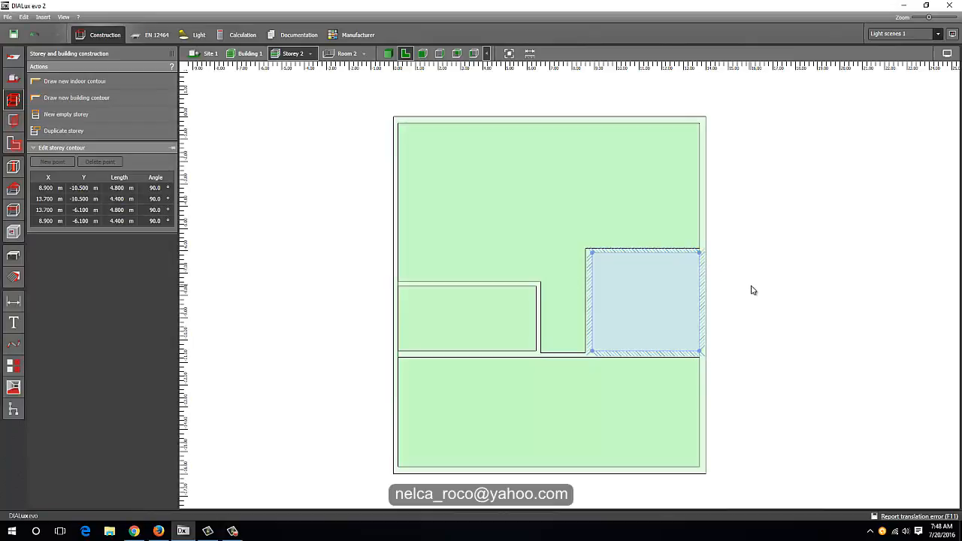
click(752, 289)
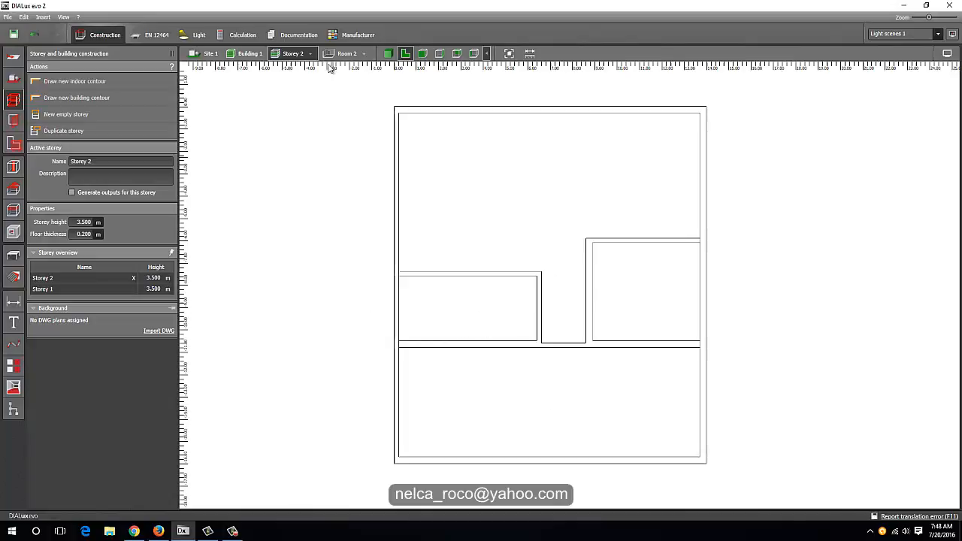
click(388, 53)
Set the active storey height to 4.000 m and check the open-topped storey in 3D.
mouse_move(382, 201)
mouse_down()
mouse_move(489, 225)
mouse_move(515, 221)
mouse_move(471, 236)
mouse_move(404, 209)
mouse_move(376, 230)
mouse_up()
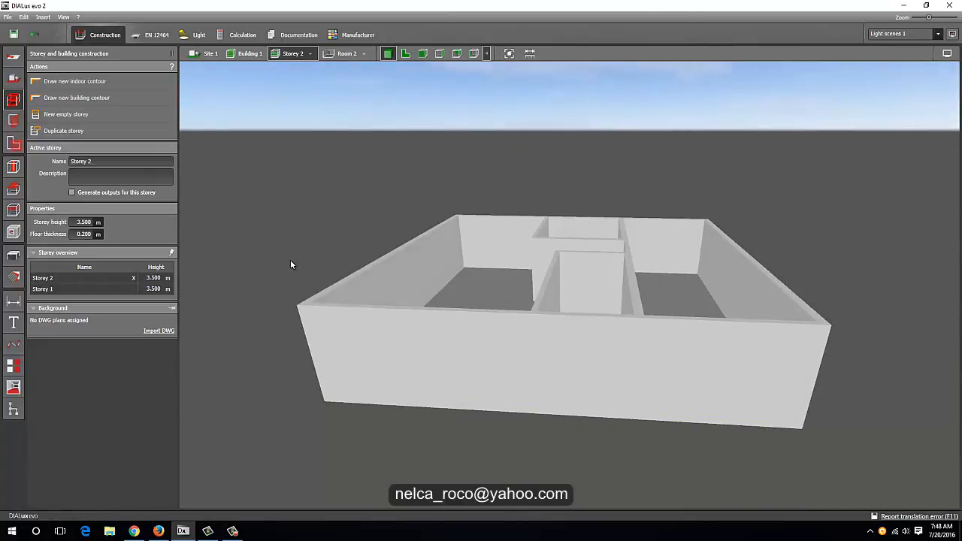
drag(298, 247, 272, 224)
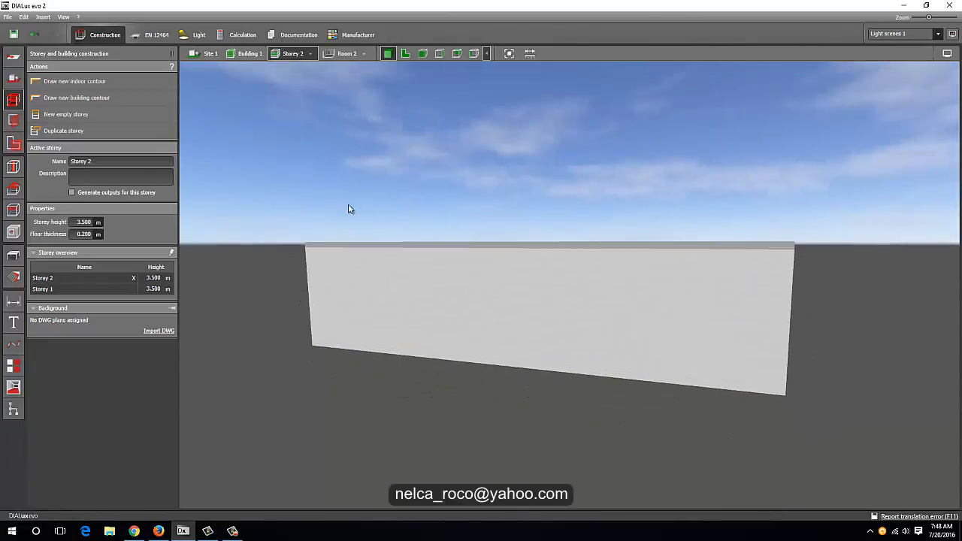
mouse_move(348, 208)
mouse_down()
mouse_move(328, 241)
mouse_move(421, 273)
mouse_move(479, 269)
mouse_move(376, 181)
mouse_move(399, 184)
mouse_up()
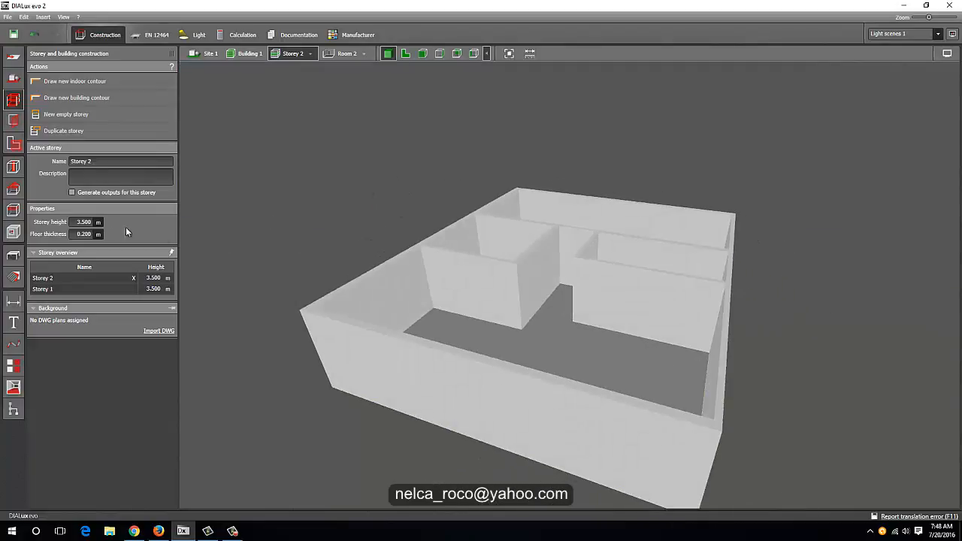
click(84, 221)
text(4)
key(Return)
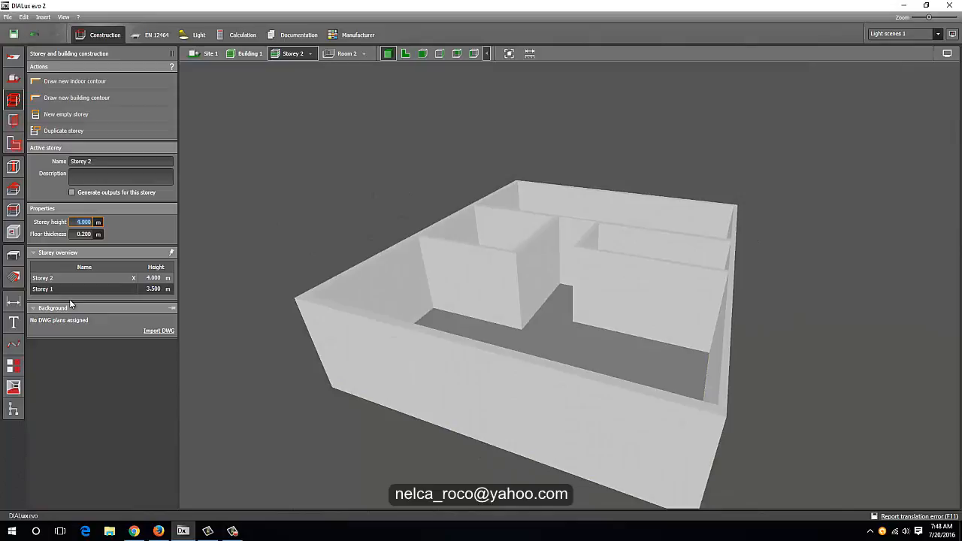
drag(272, 203, 236, 90)
mouse_move(262, 181)
mouse_down()
mouse_move(269, 221)
mouse_move(391, 228)
mouse_move(343, 262)
mouse_move(350, 249)
mouse_up()
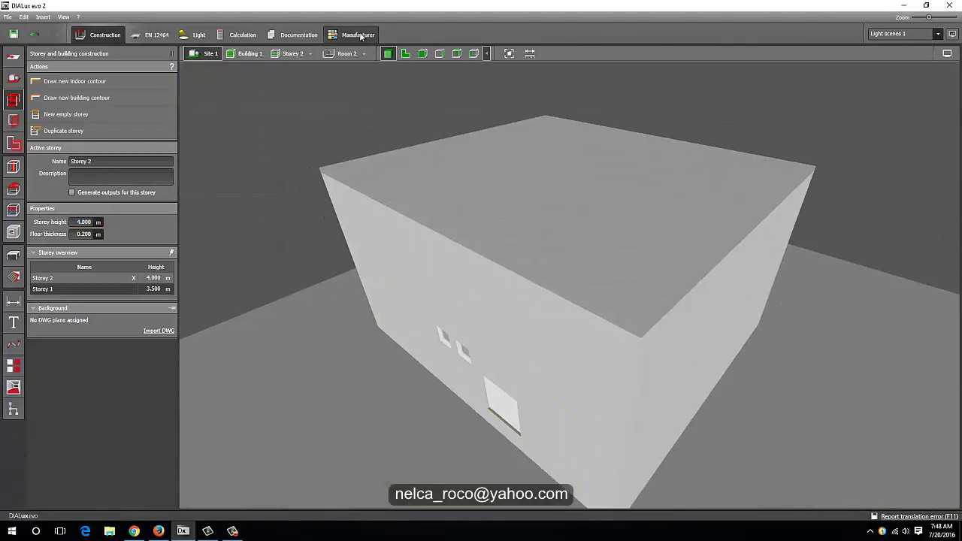
click(404, 54)
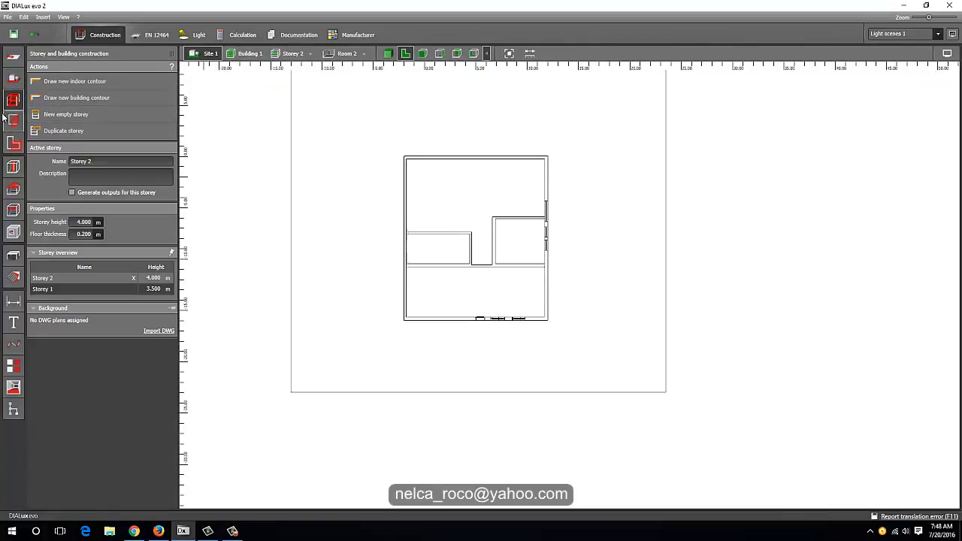
Draw a double-pitch roof rectangle, 15.9 m by 5.7 m, over the lower room strip.
click(22, 190)
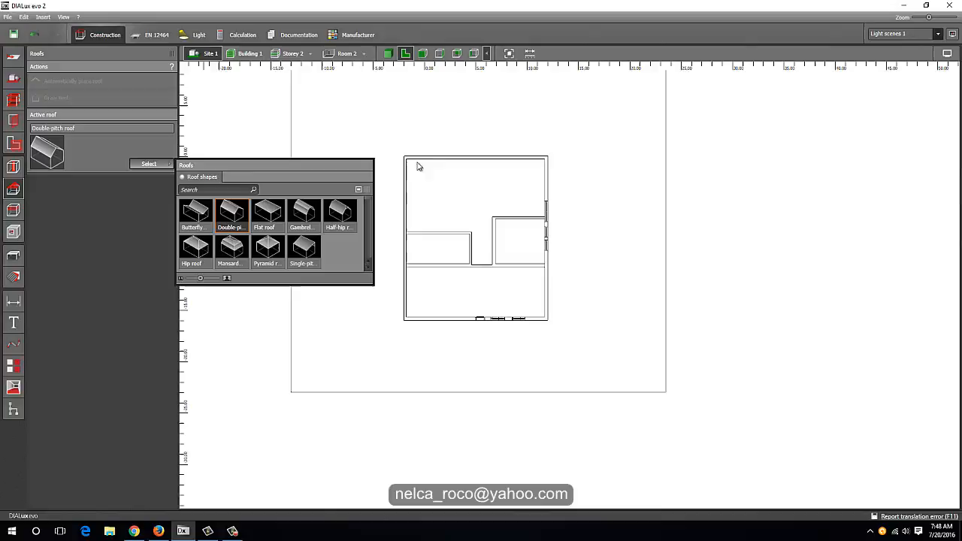
click(293, 54)
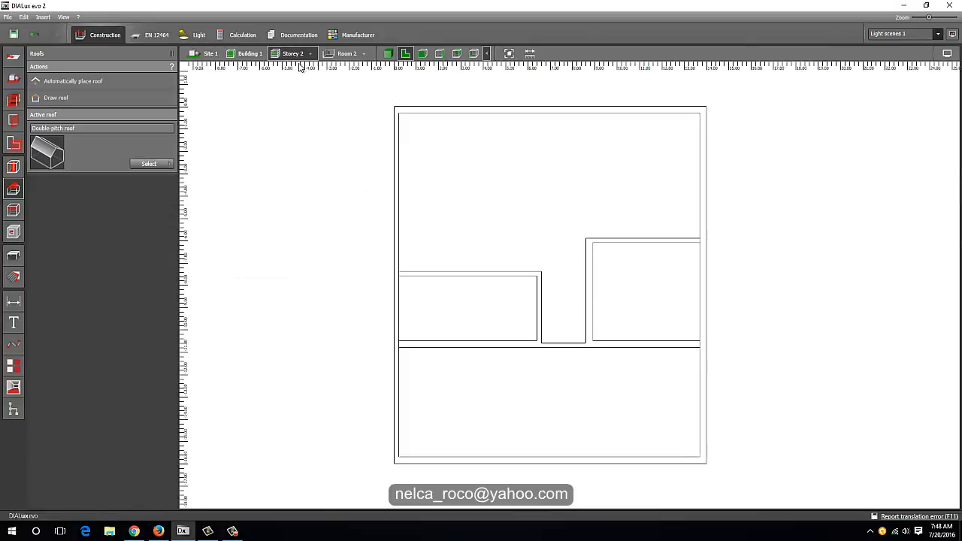
click(76, 98)
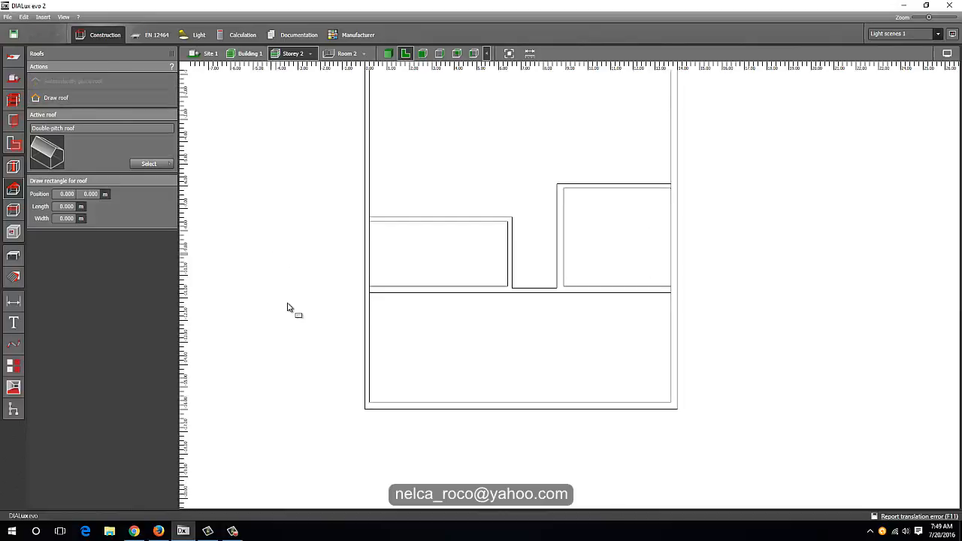
click(344, 419)
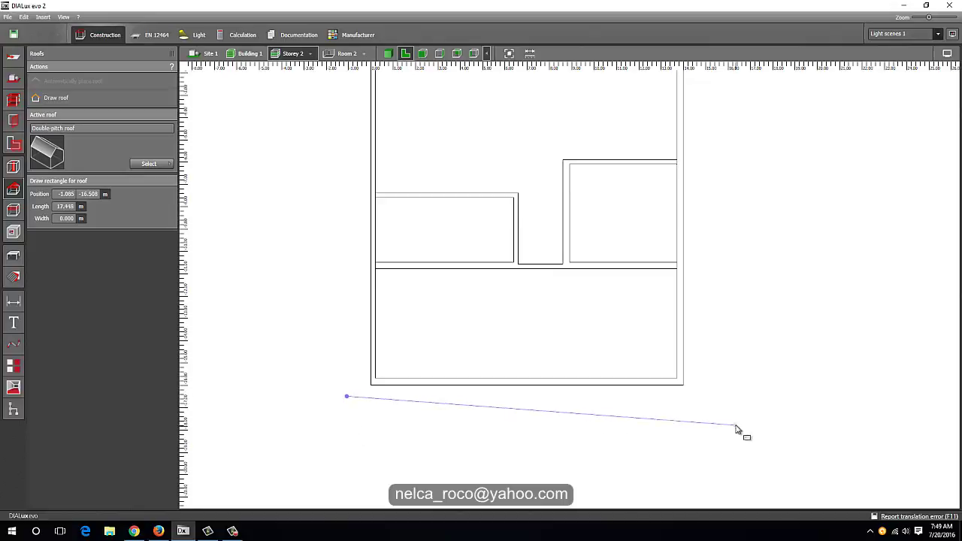
click(701, 396)
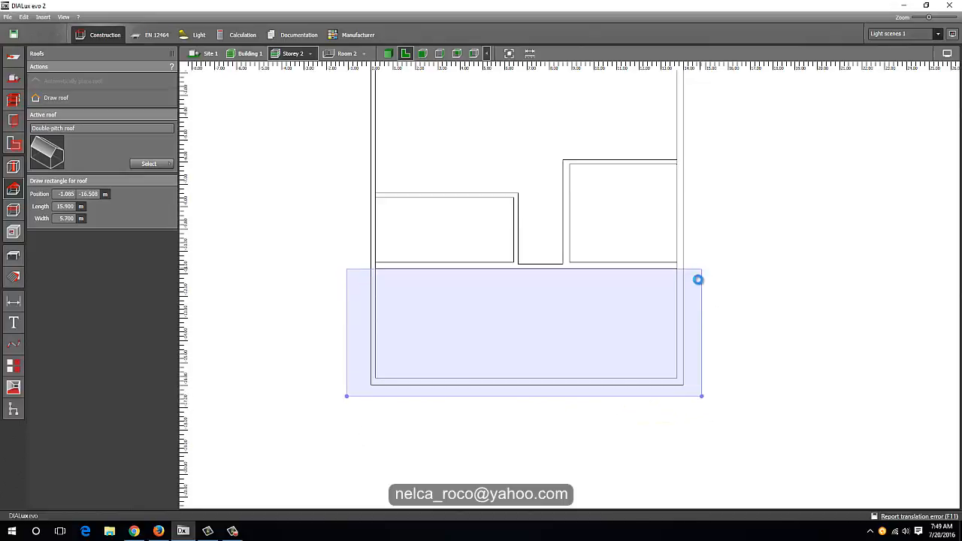
click(700, 272)
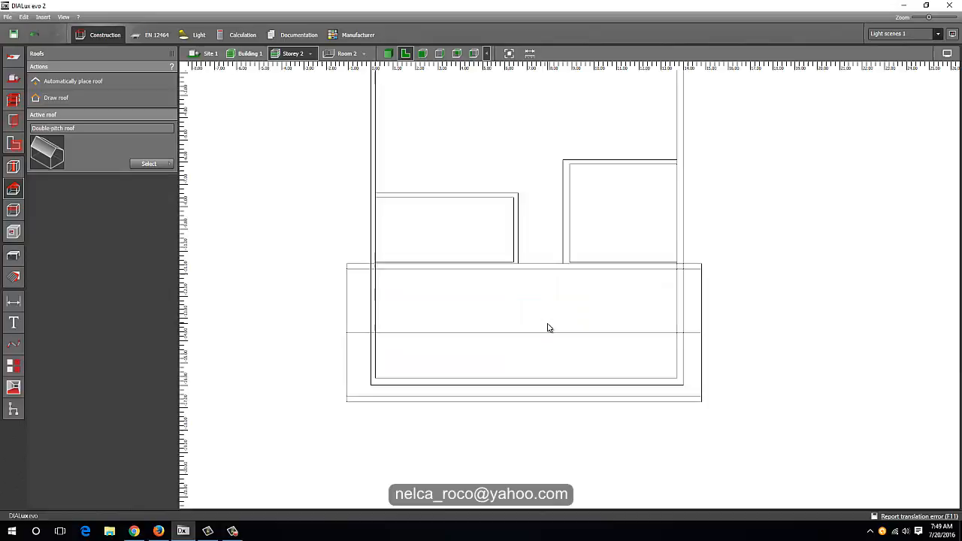
click(547, 327)
right_click(547, 326)
Rotate Roof 5 by 90° and stretch its left edge to the house's left wall.
click(589, 340)
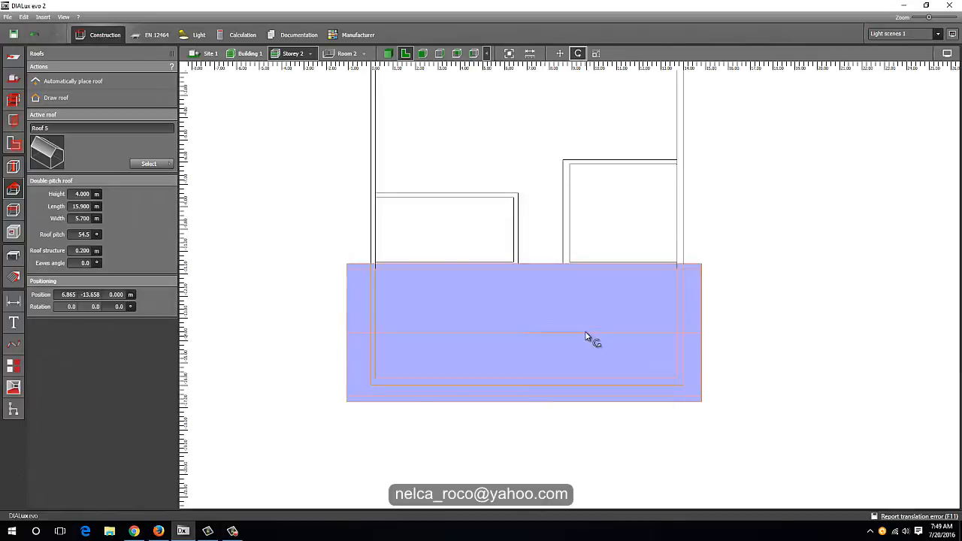
click(543, 348)
right_click(557, 333)
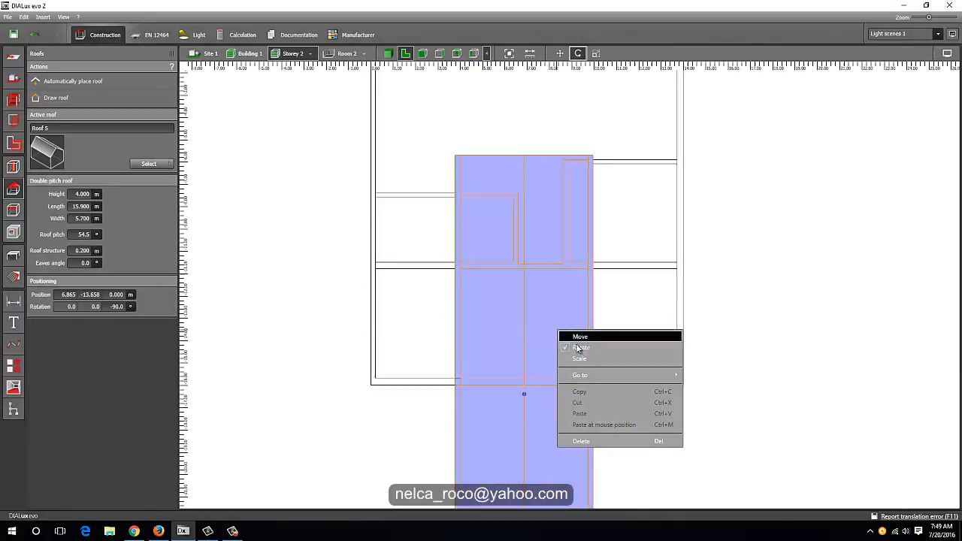
click(594, 353)
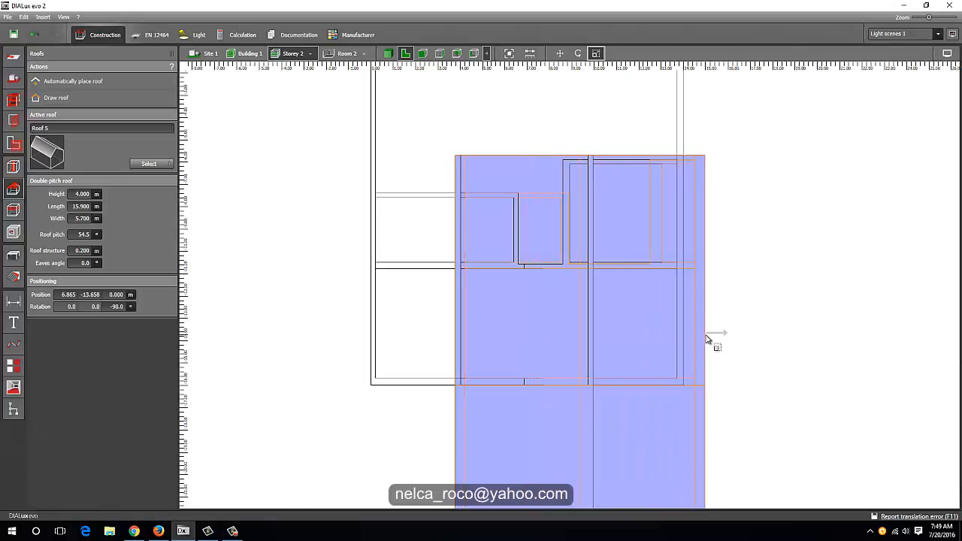
click(697, 338)
drag(462, 336, 353, 329)
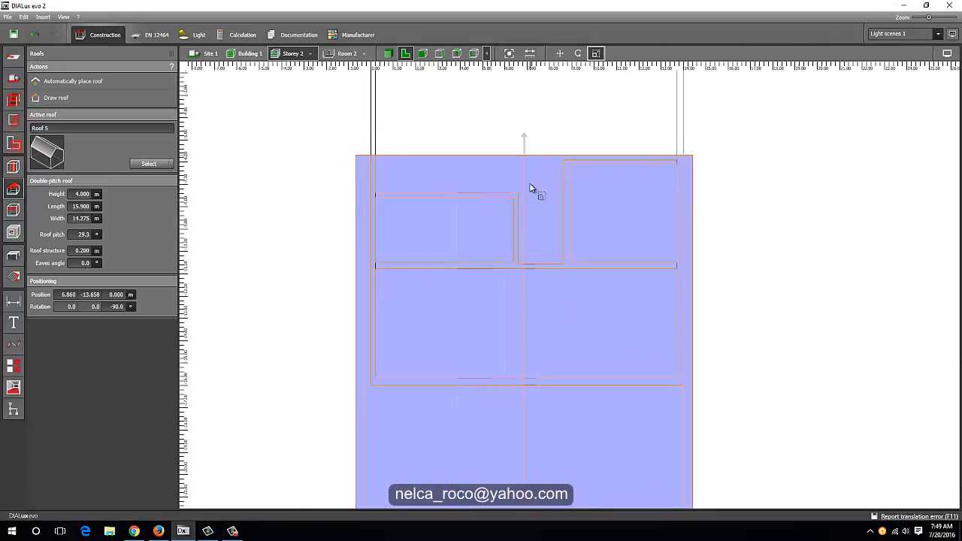
Fit the roof's top and bottom edges to the lower block's walls and dismiss the geometry notice.
drag(533, 189, 526, 256)
right_drag(635, 219, 646, 114)
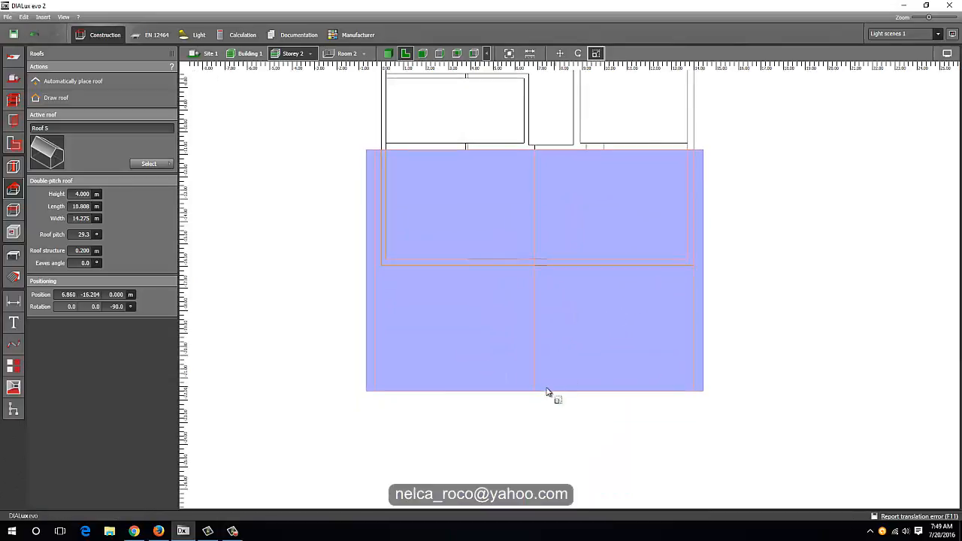
key(Escape)
drag(533, 402, 550, 281)
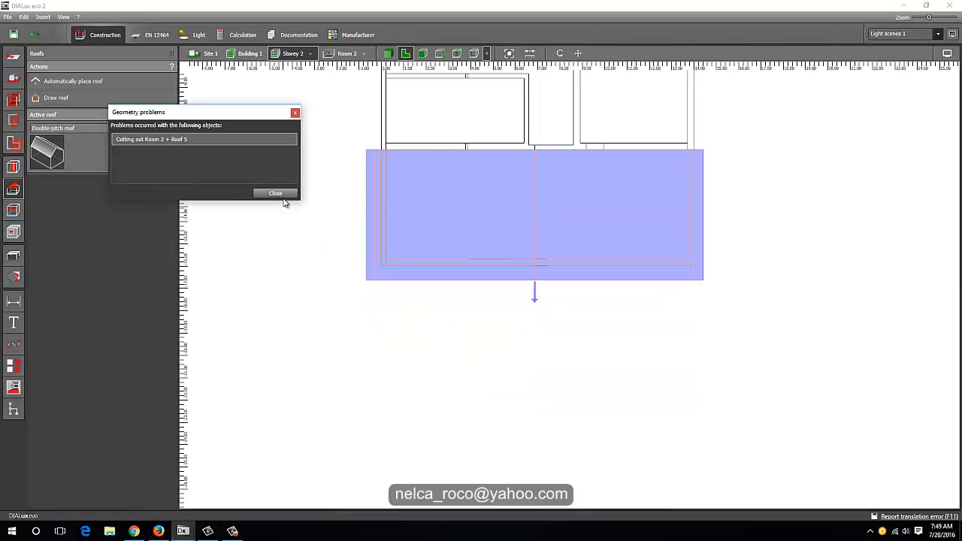
click(276, 194)
click(293, 263)
click(376, 263)
click(284, 192)
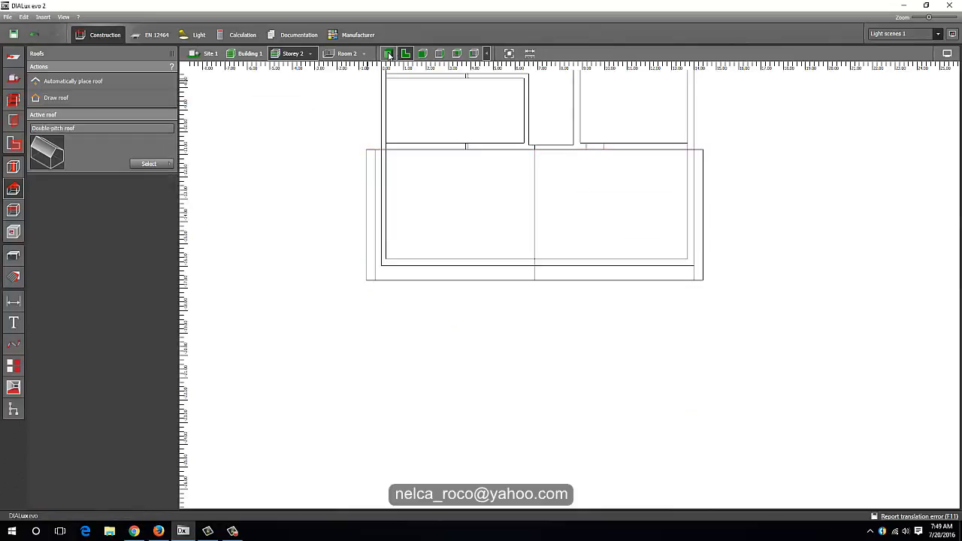
View the roofed house in 3D at building and whole-site level.
click(388, 54)
mouse_move(320, 249)
mouse_down()
mouse_move(257, 230)
mouse_move(404, 305)
mouse_move(342, 138)
mouse_move(343, 233)
mouse_move(236, 251)
mouse_move(307, 236)
mouse_move(328, 251)
mouse_move(307, 228)
mouse_move(328, 227)
mouse_move(301, 143)
mouse_move(299, 240)
mouse_move(486, 187)
mouse_move(465, 304)
mouse_move(444, 279)
mouse_move(408, 301)
mouse_move(433, 305)
mouse_move(421, 297)
mouse_up()
click(262, 57)
click(201, 56)
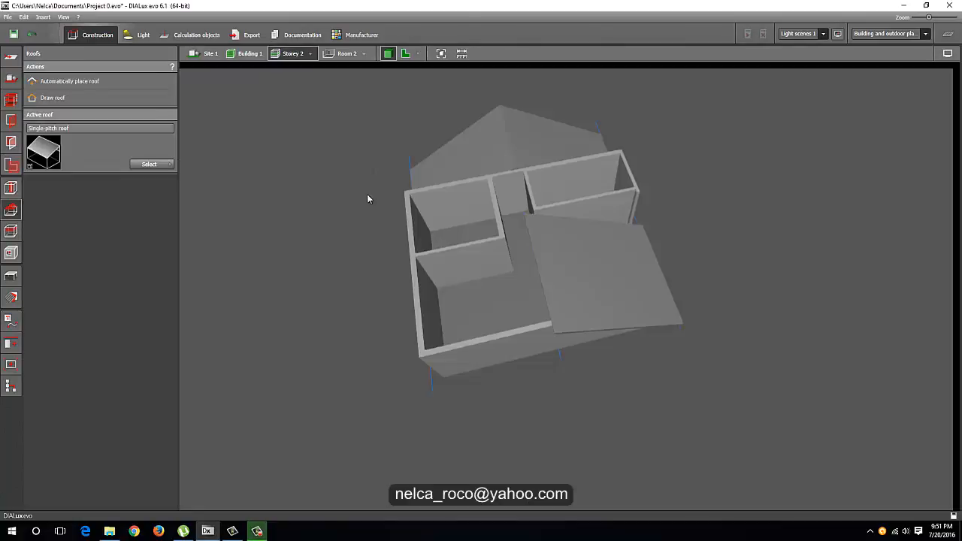
Drag Roof 8's bottom, left and right edges to a 7.888 m square and check it in 3D.
drag(391, 173, 376, 172)
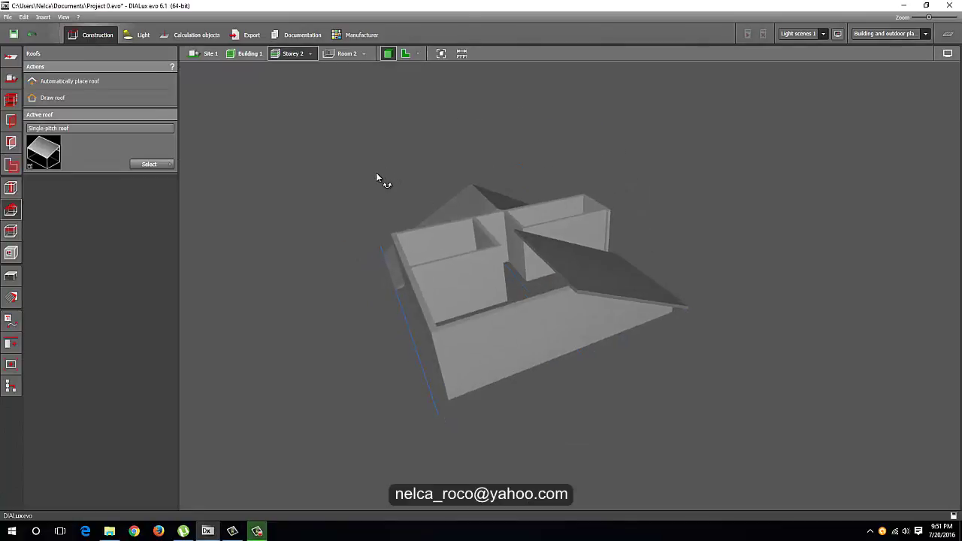
click(405, 53)
click(498, 170)
right_click(500, 164)
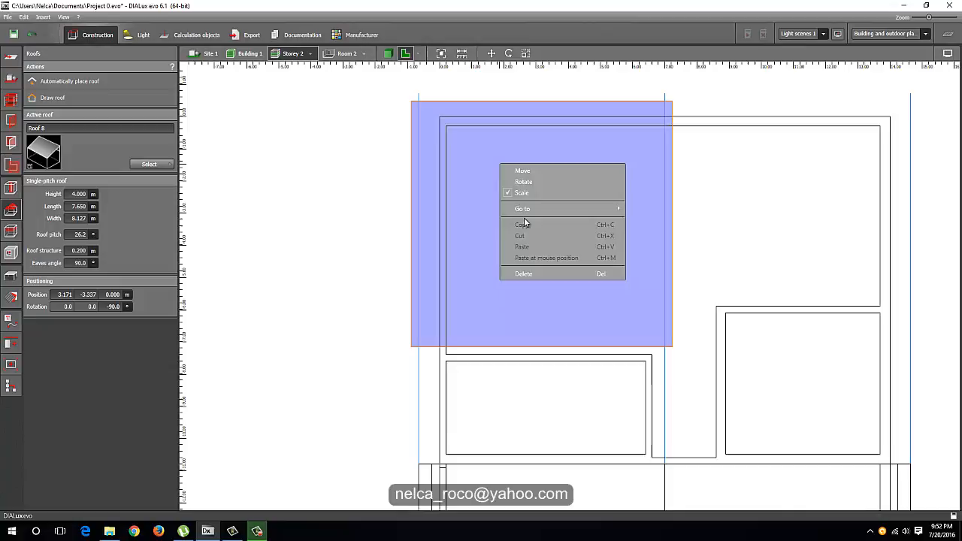
click(534, 308)
drag(539, 348, 539, 354)
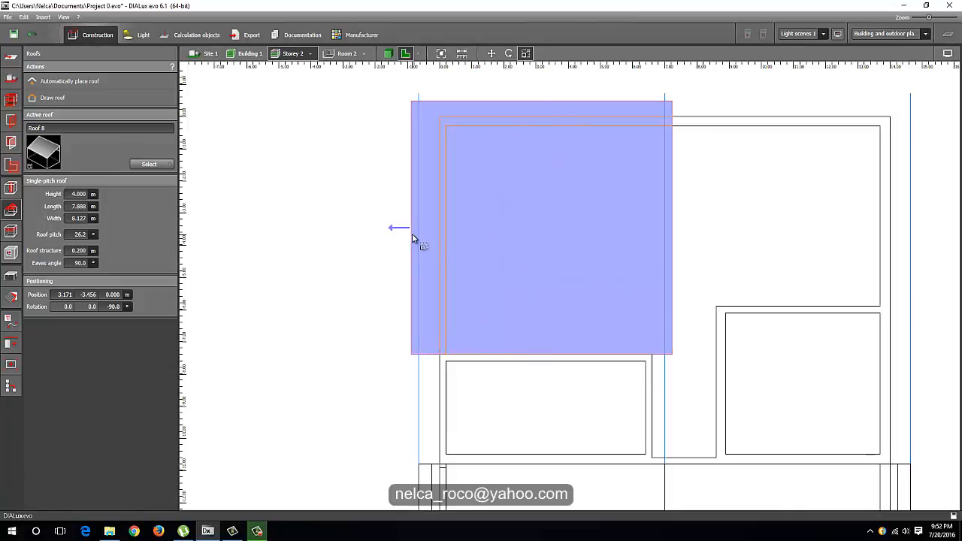
drag(412, 238, 419, 239)
drag(674, 263, 666, 259)
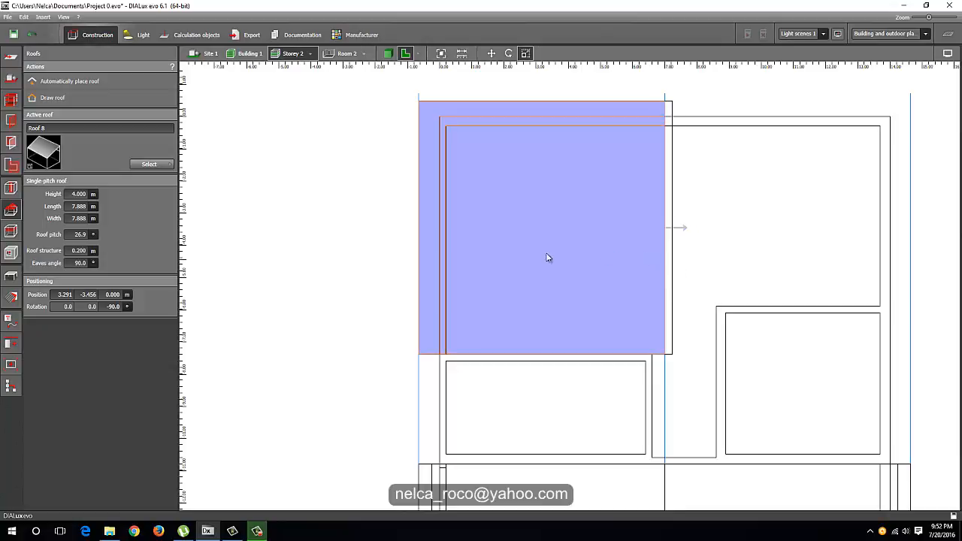
key(Escape)
scroll(459, 184, down, 3)
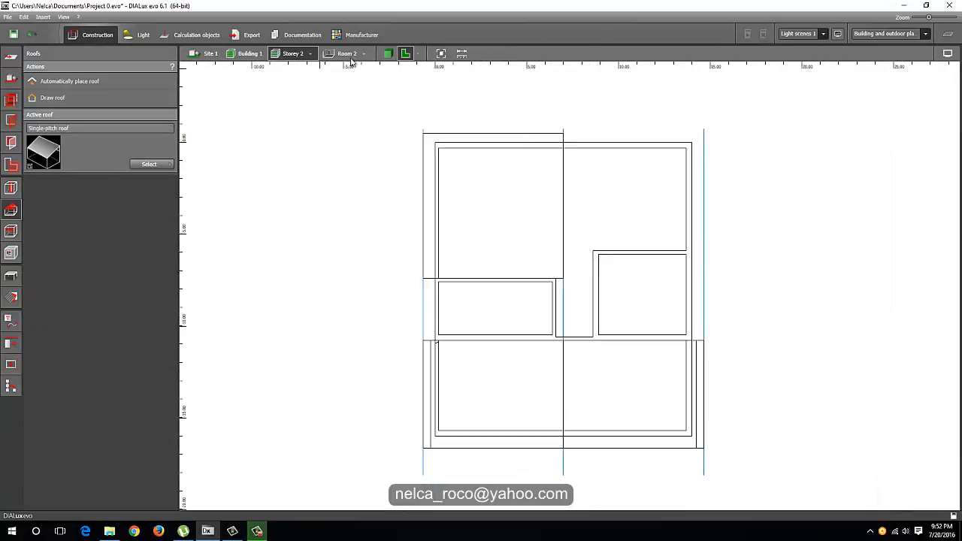
click(388, 53)
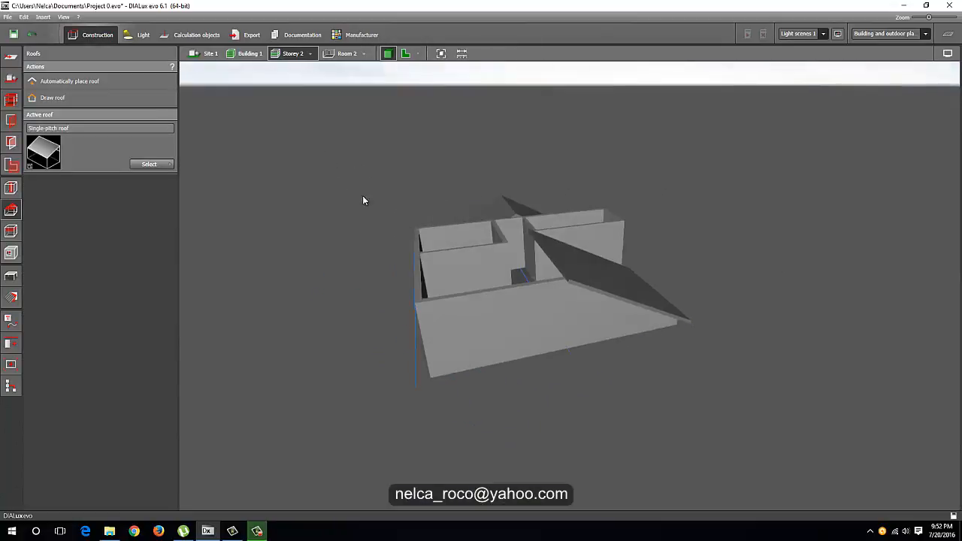
mouse_move(613, 333)
mouse_down()
mouse_move(591, 299)
mouse_move(526, 337)
mouse_move(468, 275)
mouse_move(553, 334)
mouse_up()
click(406, 54)
scroll(466, 151, down, 2)
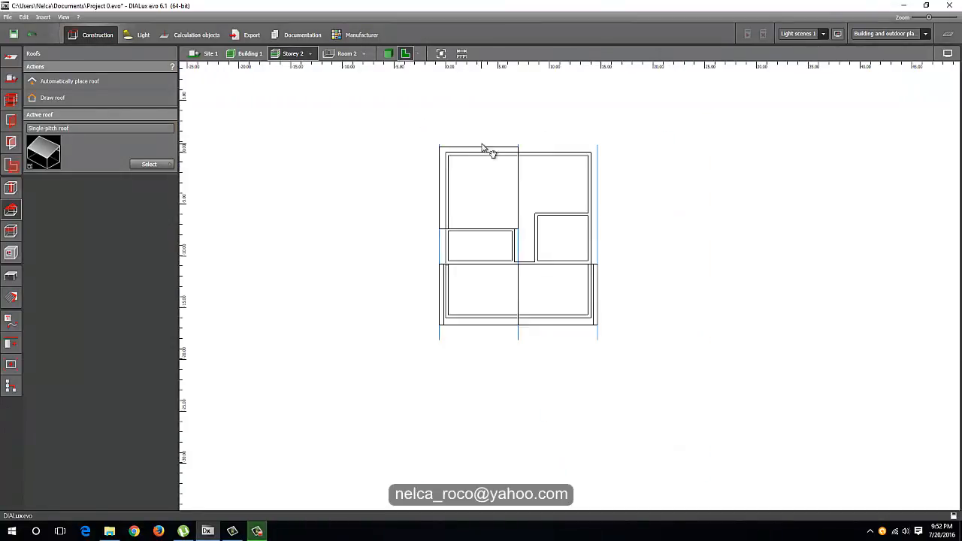
scroll(429, 216, up, 2)
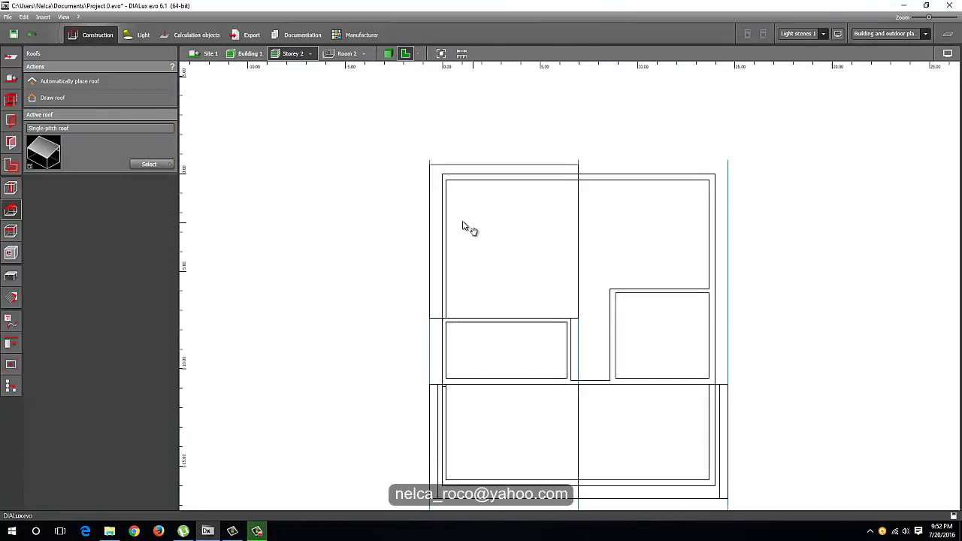
Draw a new single-pitch roof rectangle over the upper-right room and check it in 3D.
click(71, 97)
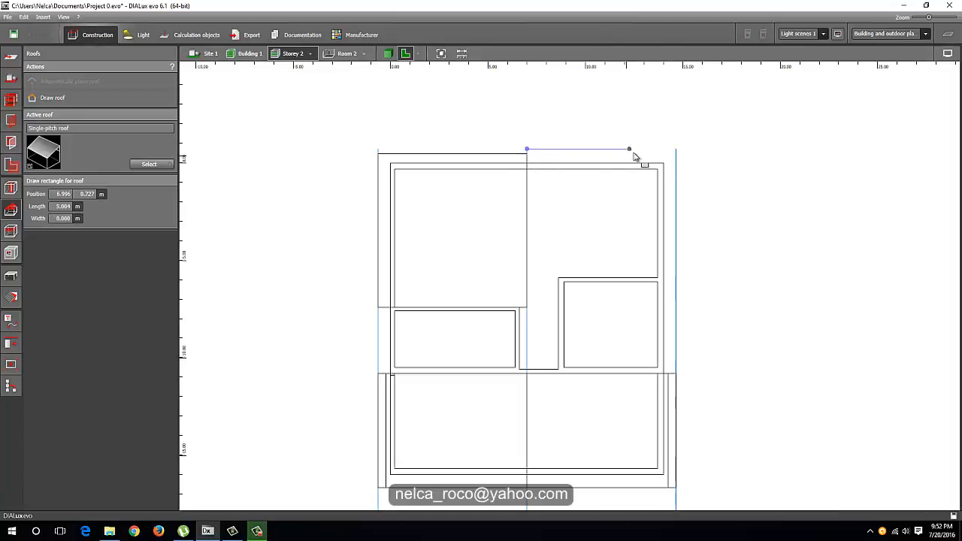
click(676, 149)
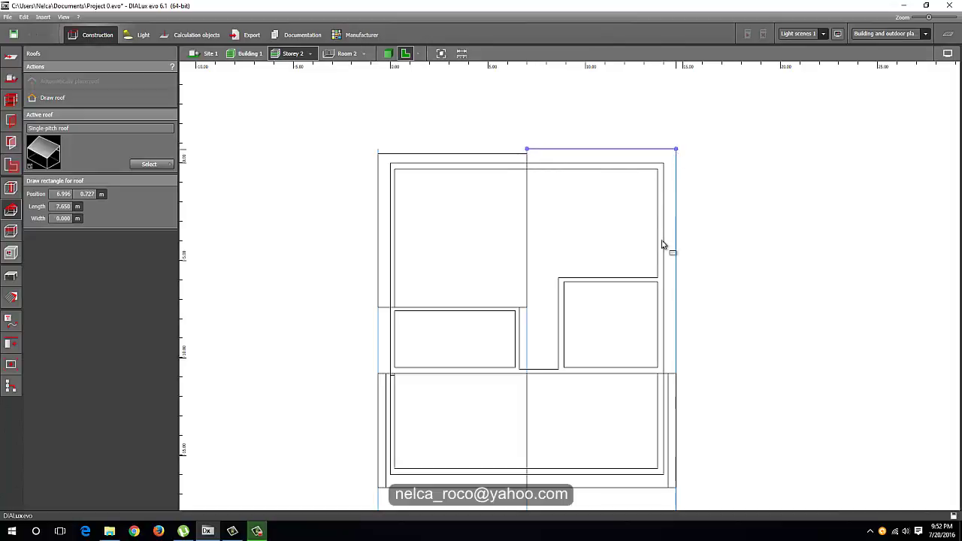
click(653, 277)
click(387, 53)
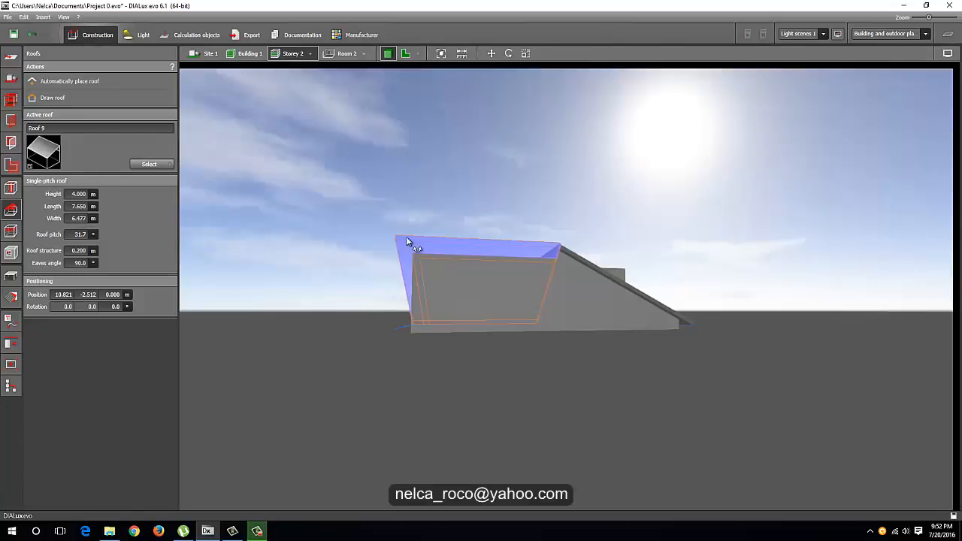
mouse_move(406, 236)
mouse_down()
mouse_move(388, 260)
mouse_move(301, 281)
mouse_up()
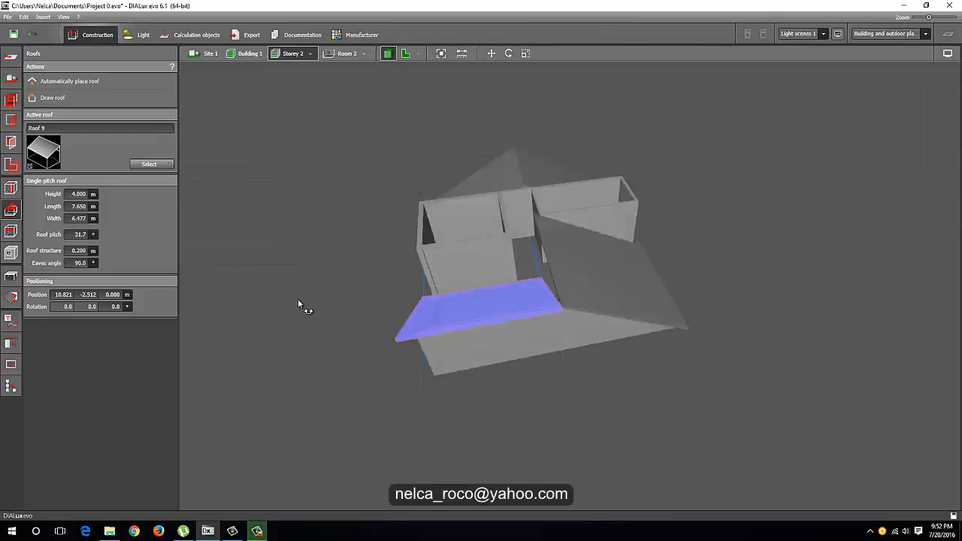
click(406, 53)
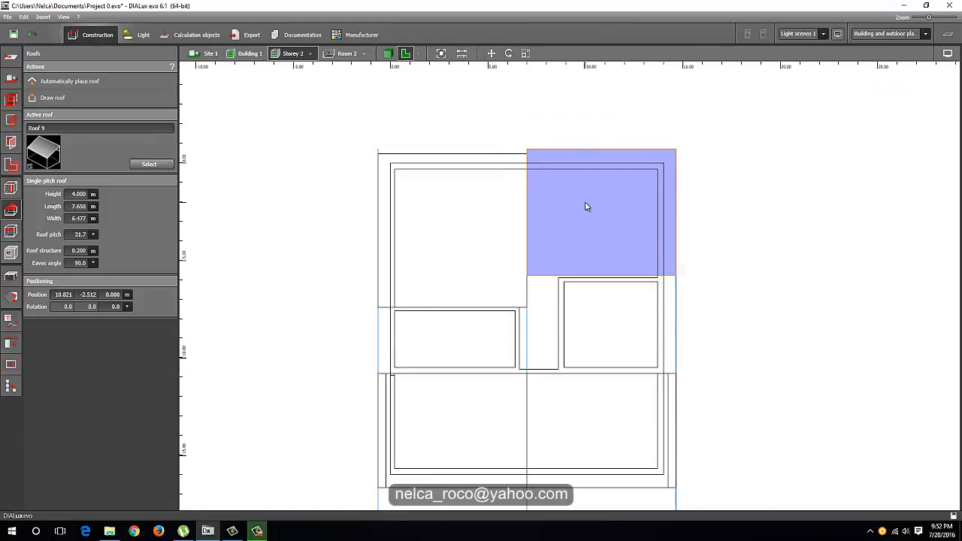
click(585, 202)
click(387, 54)
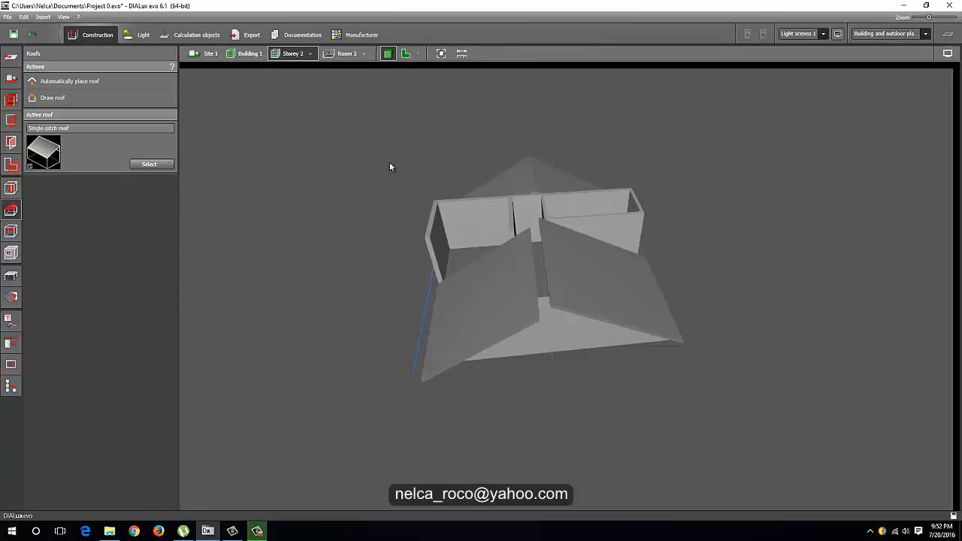
click(406, 53)
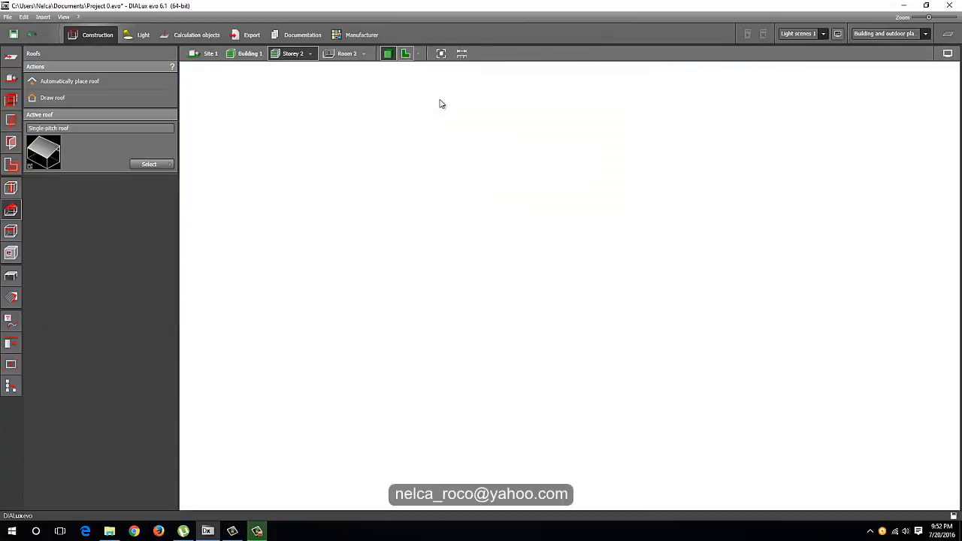
Rotate the new roof 90° and drag its edges to fit the room at 7.2 m by 7.65 m.
click(581, 199)
right_click(595, 203)
click(601, 225)
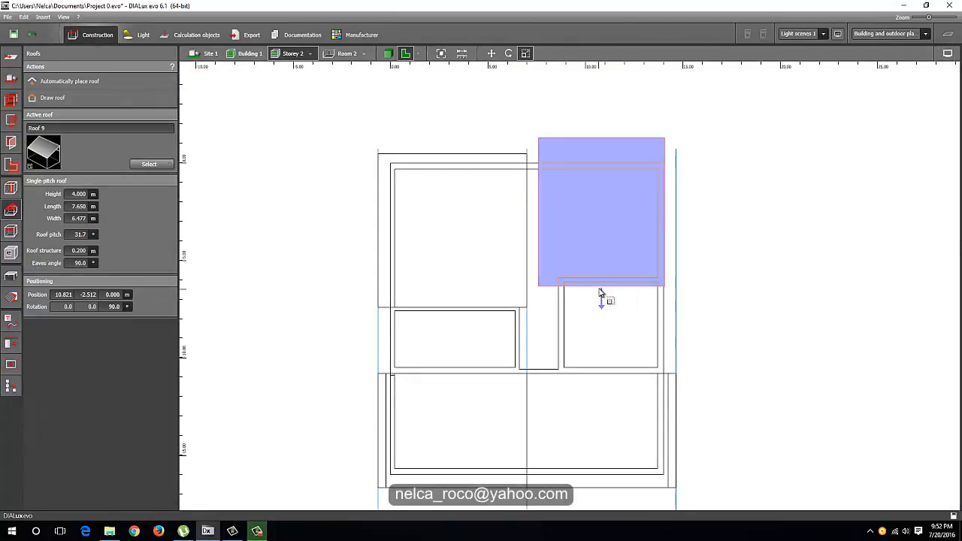
drag(601, 281, 602, 278)
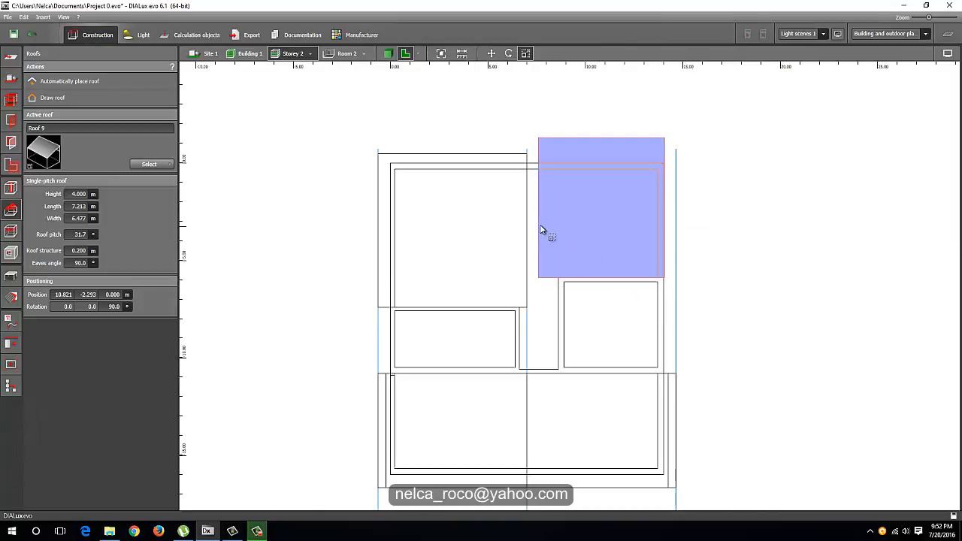
drag(538, 230, 528, 226)
drag(666, 209, 678, 208)
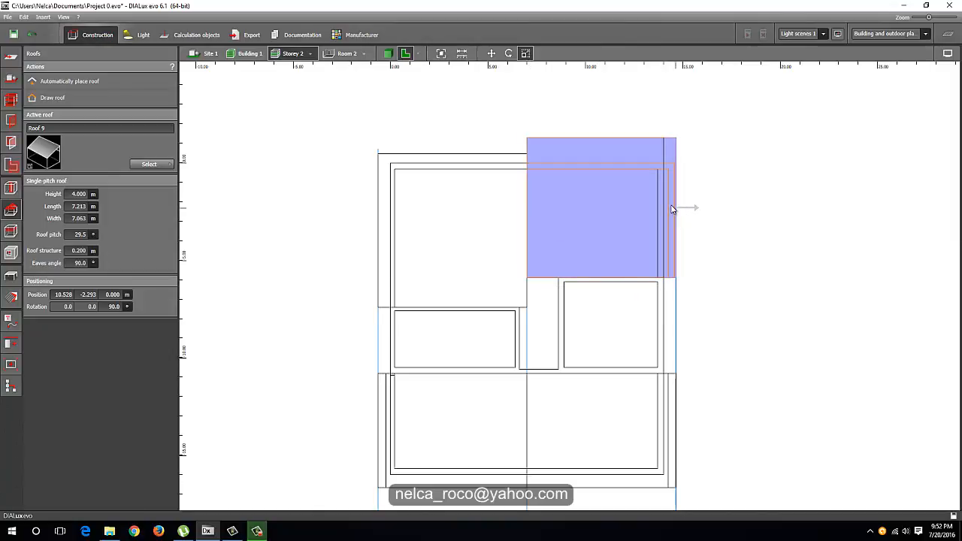
mouse_move(615, 139)
mouse_down()
mouse_move(610, 160)
mouse_move(554, 154)
mouse_up()
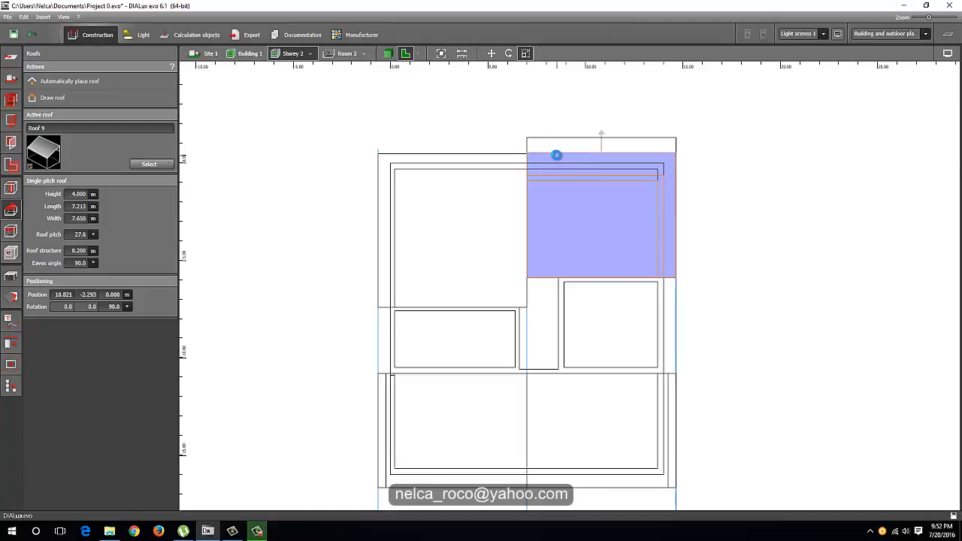
mouse_move(554, 155)
right_down()
mouse_move(570, 167)
mouse_move(451, 271)
mouse_move(668, 324)
mouse_move(574, 299)
mouse_move(599, 290)
mouse_move(552, 322)
mouse_move(520, 290)
mouse_move(642, 361)
mouse_move(636, 324)
mouse_move(528, 357)
mouse_move(533, 389)
mouse_move(614, 384)
right_up()
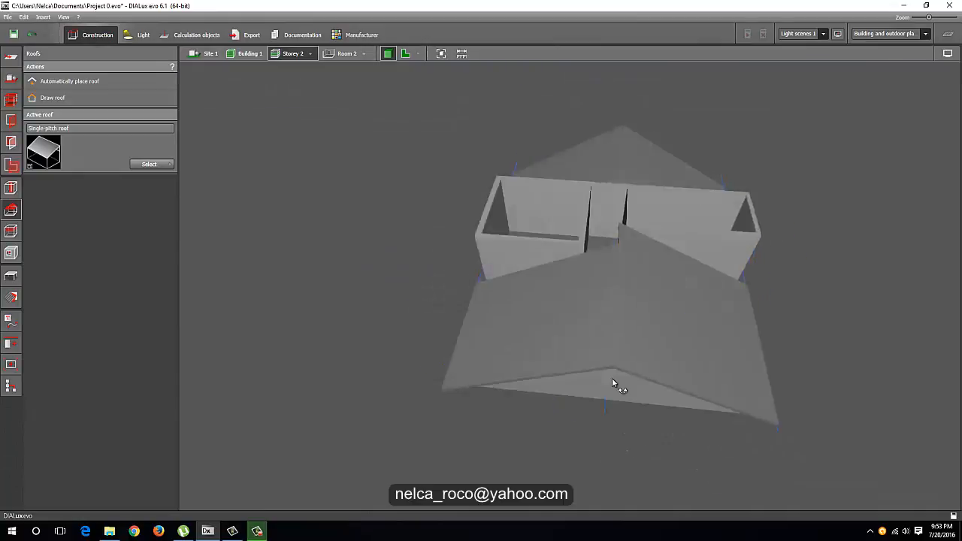
click(405, 54)
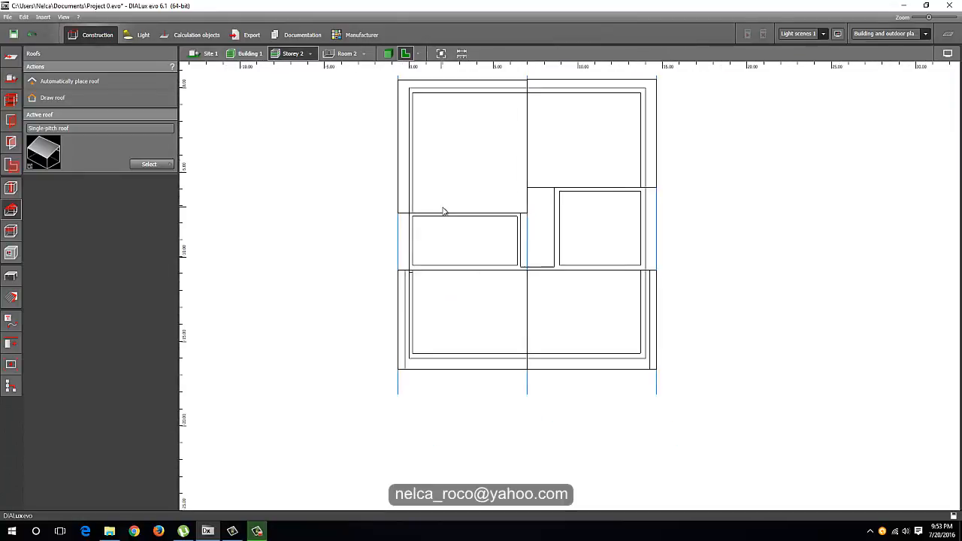
Drag Roof 11's four edge handles so the dormer roof covers the small front room.
right_click(569, 236)
click(515, 235)
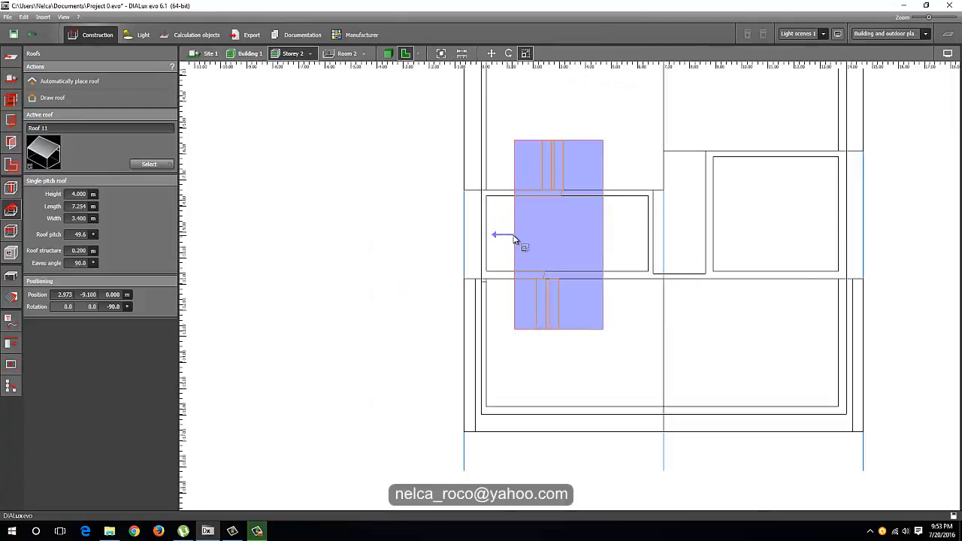
drag(515, 239, 463, 233)
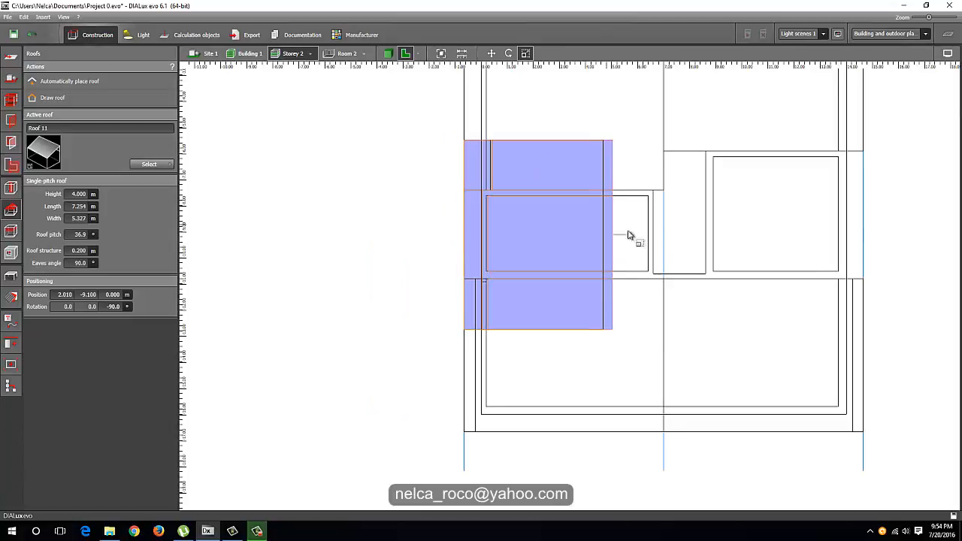
drag(630, 235, 654, 244)
drag(591, 141, 599, 177)
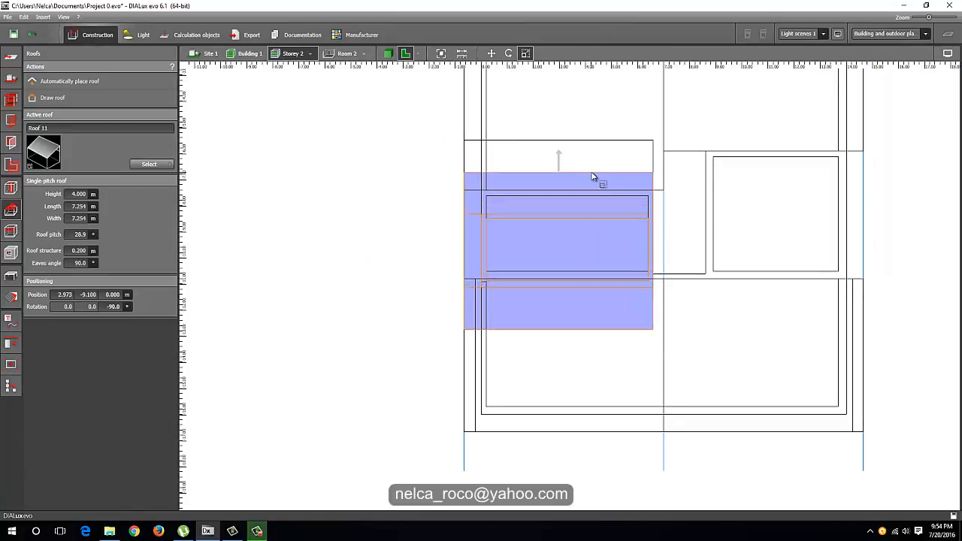
drag(579, 334, 576, 292)
click(399, 143)
Inspect Roof 11 in 3D and side elevation, then select the main double-pitch roof.
mouse_move(391, 132)
right_down()
mouse_move(468, 251)
mouse_move(516, 215)
mouse_move(489, 404)
mouse_move(505, 320)
mouse_move(490, 318)
mouse_move(501, 350)
mouse_move(529, 348)
mouse_move(614, 252)
right_up()
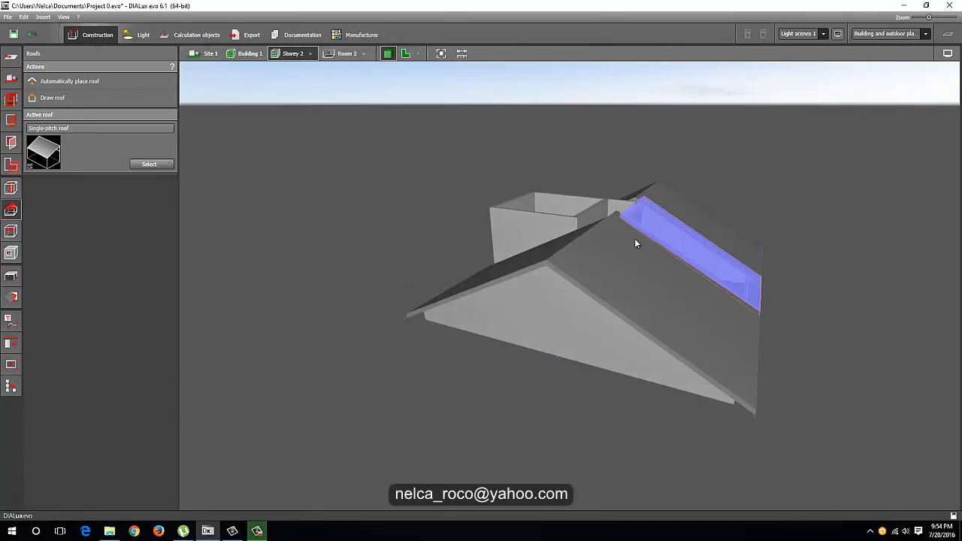
click(635, 239)
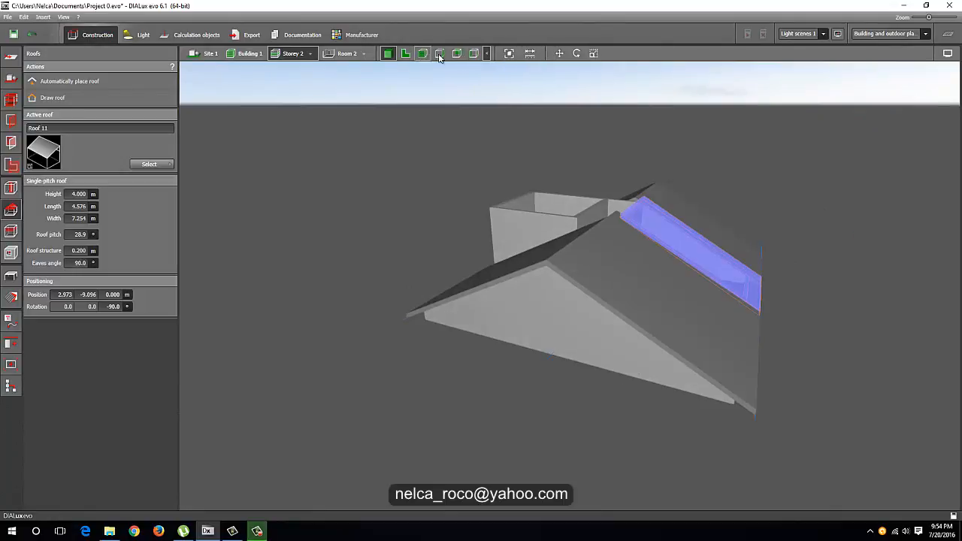
click(439, 53)
click(456, 53)
scroll(494, 178, up, 3)
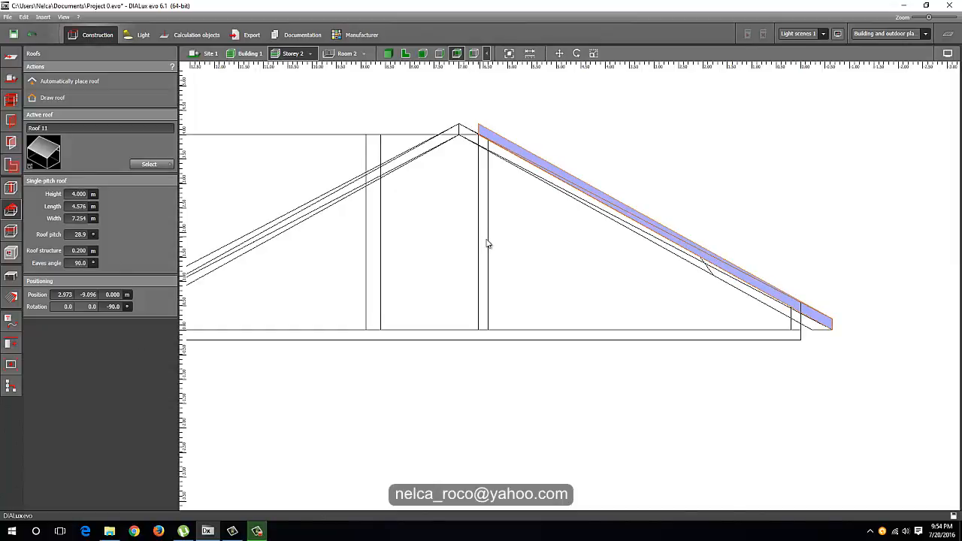
mouse_move(459, 250)
middle_down()
mouse_move(544, 251)
mouse_move(506, 262)
mouse_move(426, 91)
middle_up()
click(387, 52)
mouse_move(406, 113)
mouse_down()
mouse_move(414, 151)
mouse_move(489, 215)
mouse_move(662, 329)
mouse_up()
click(543, 298)
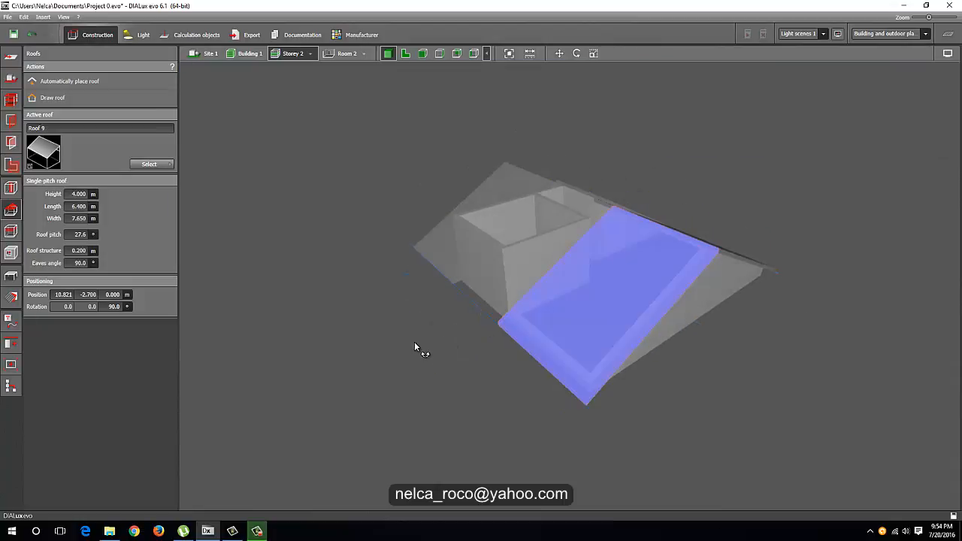
mouse_move(419, 346)
mouse_down()
mouse_move(587, 323)
mouse_move(623, 296)
mouse_move(489, 251)
mouse_up()
click(491, 248)
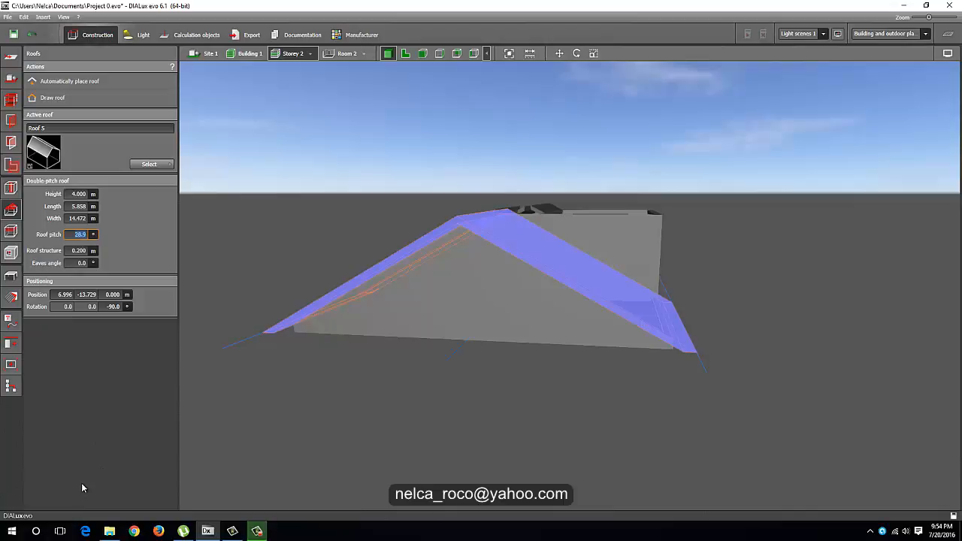
text(35)
Set Roof 5's pitch to 35° and move it down 1.05 m in side elevation, then select Roof 9.
key(Return)
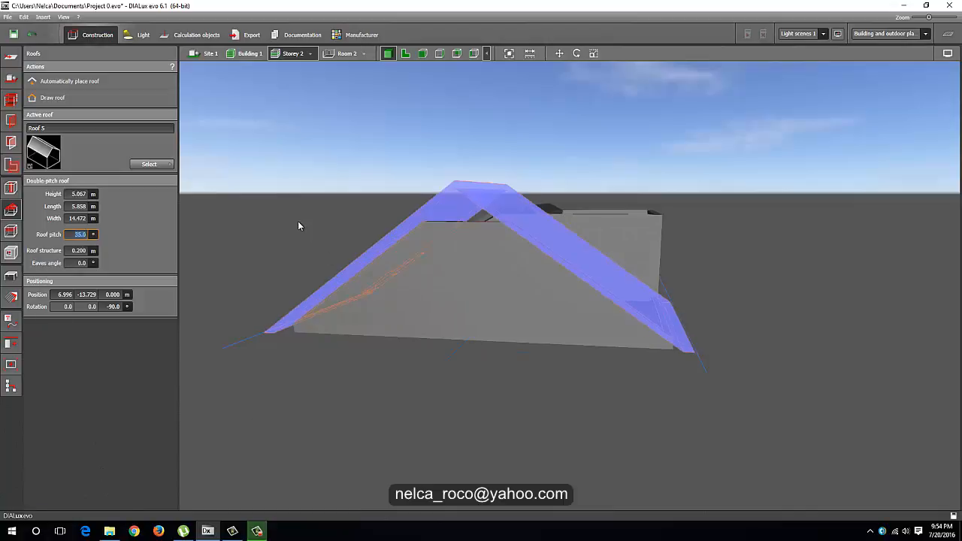
click(444, 54)
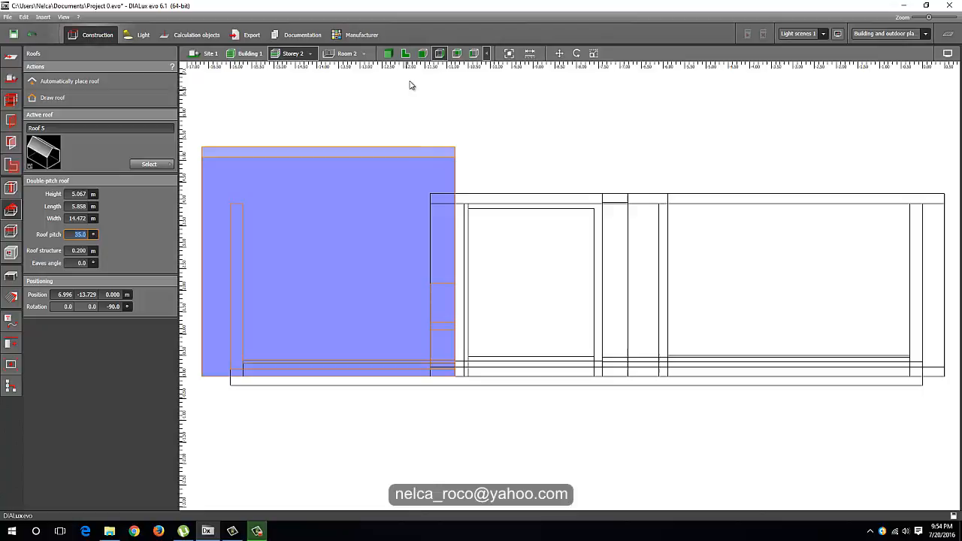
click(456, 53)
right_click(565, 105)
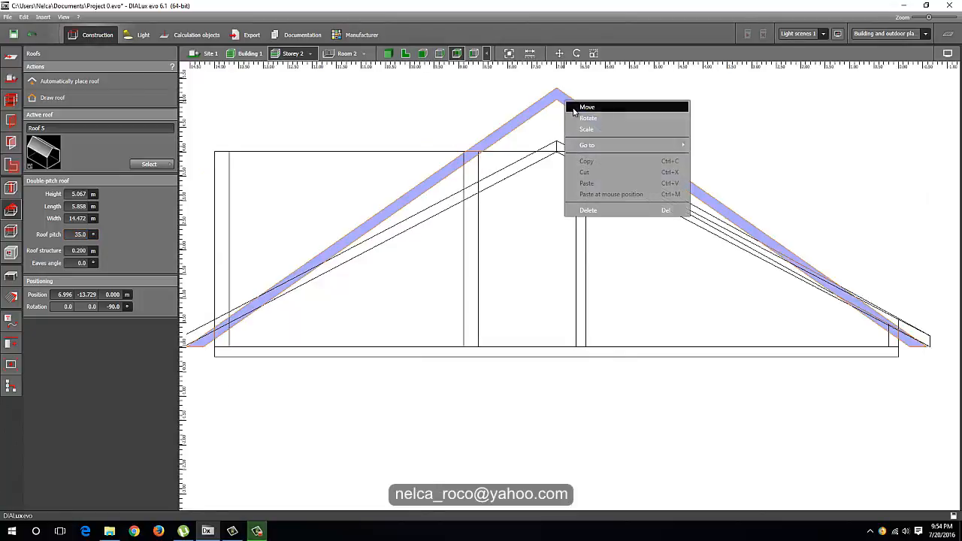
click(568, 106)
drag(558, 306, 558, 347)
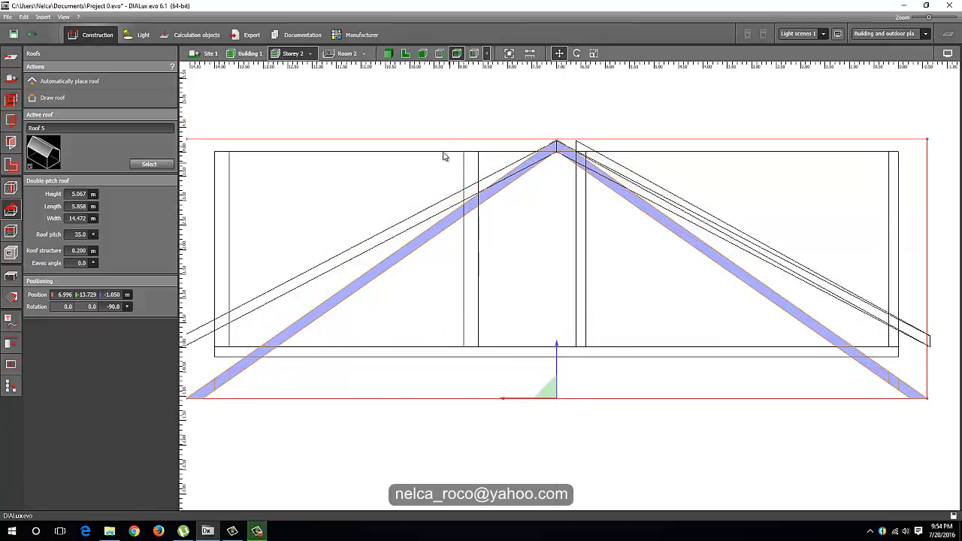
click(387, 54)
mouse_move(483, 146)
mouse_down()
mouse_move(554, 243)
mouse_move(618, 247)
mouse_move(379, 240)
mouse_up()
click(379, 241)
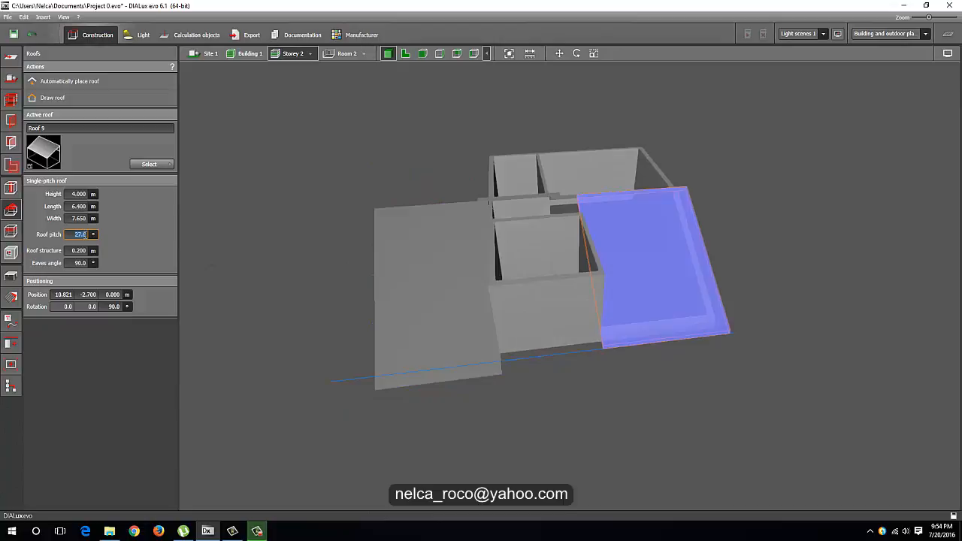
Set the roof pitch of Roof 9 and Roof 8 to 35°.
key(Return)
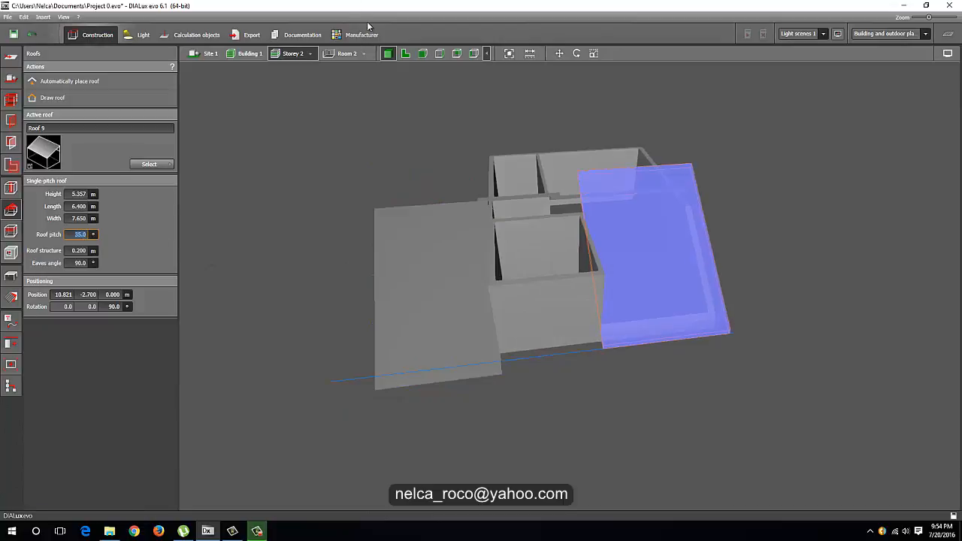
mouse_move(415, 256)
mouse_down()
mouse_move(344, 269)
mouse_move(663, 384)
mouse_up()
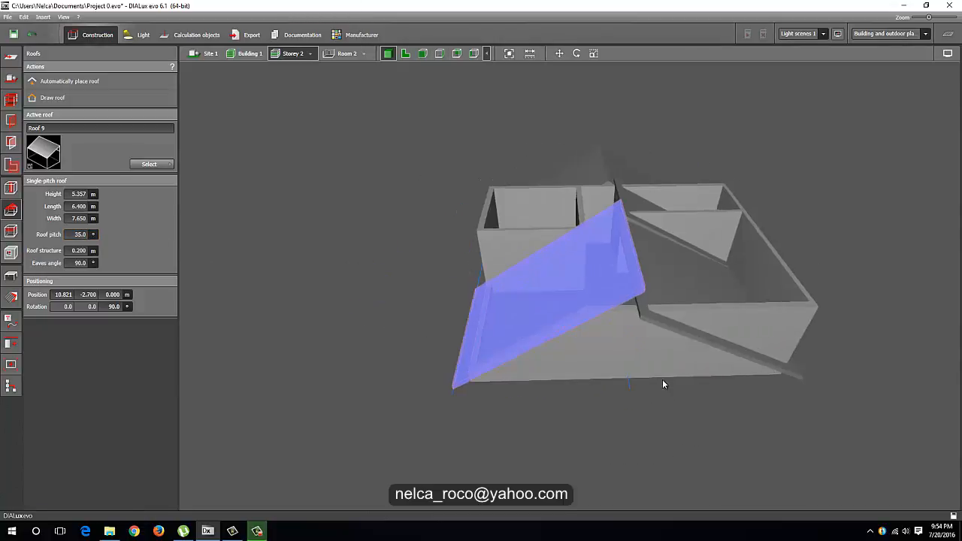
click(695, 339)
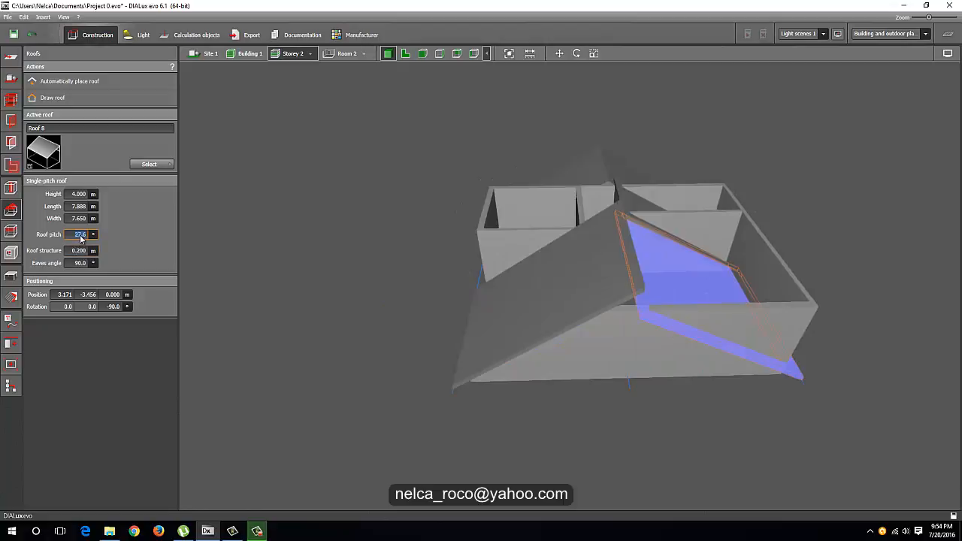
text(35)
key(Return)
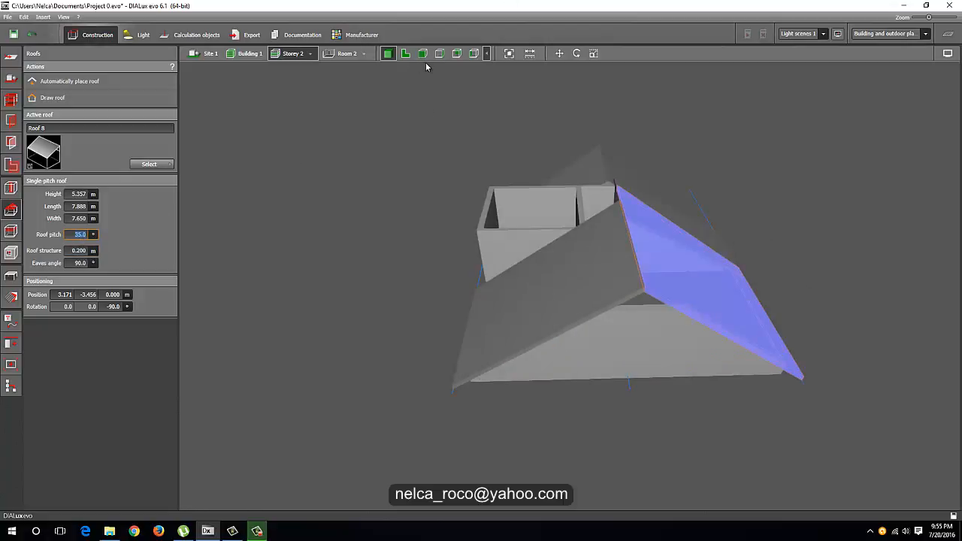
Move Roof 8 and Roof 9 down in side elevation so they meet at the ridge, checked in 3D.
click(423, 54)
right_click(546, 161)
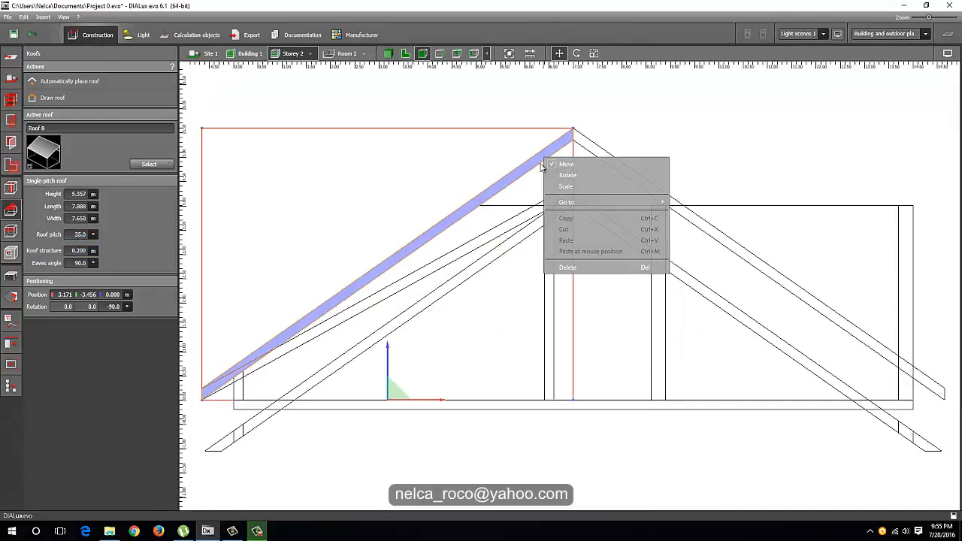
click(568, 168)
drag(385, 350, 390, 418)
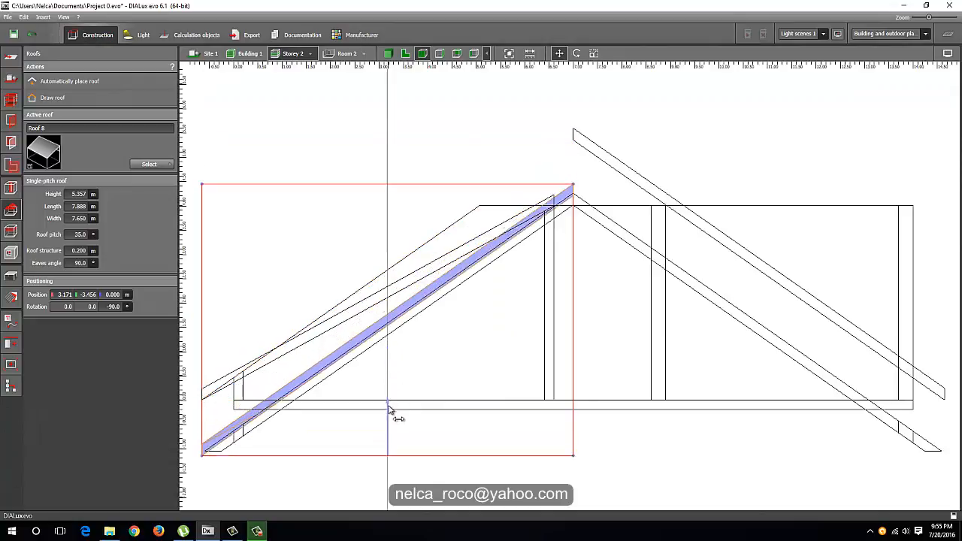
right_click(610, 123)
click(618, 128)
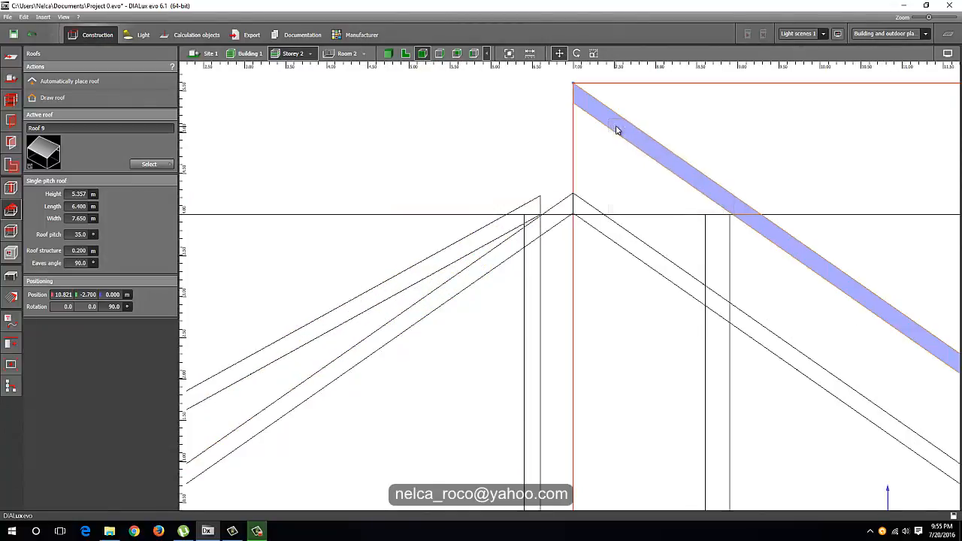
drag(622, 113, 615, 182)
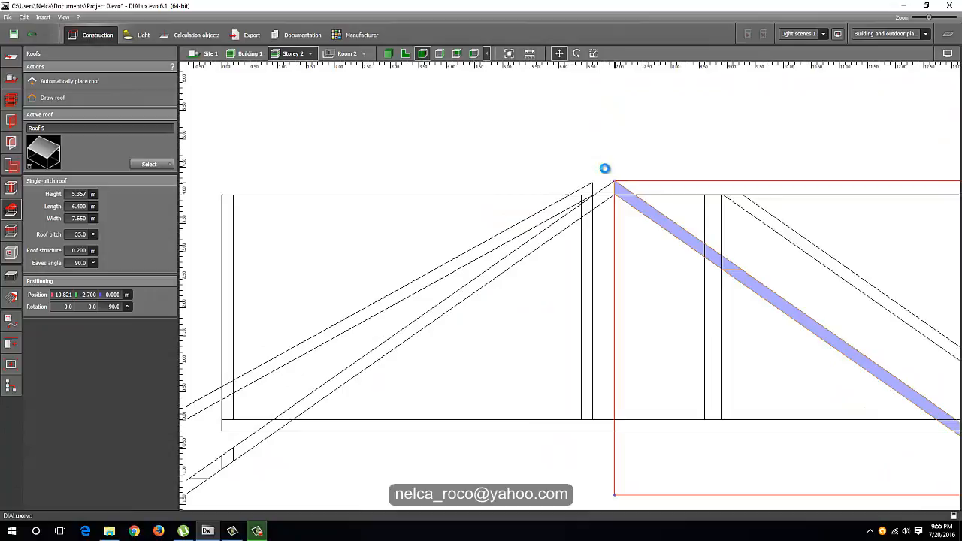
click(467, 103)
click(389, 54)
mouse_move(397, 133)
mouse_down()
mouse_move(516, 221)
mouse_move(474, 208)
mouse_move(451, 158)
mouse_move(468, 148)
mouse_move(448, 148)
mouse_up()
click(405, 53)
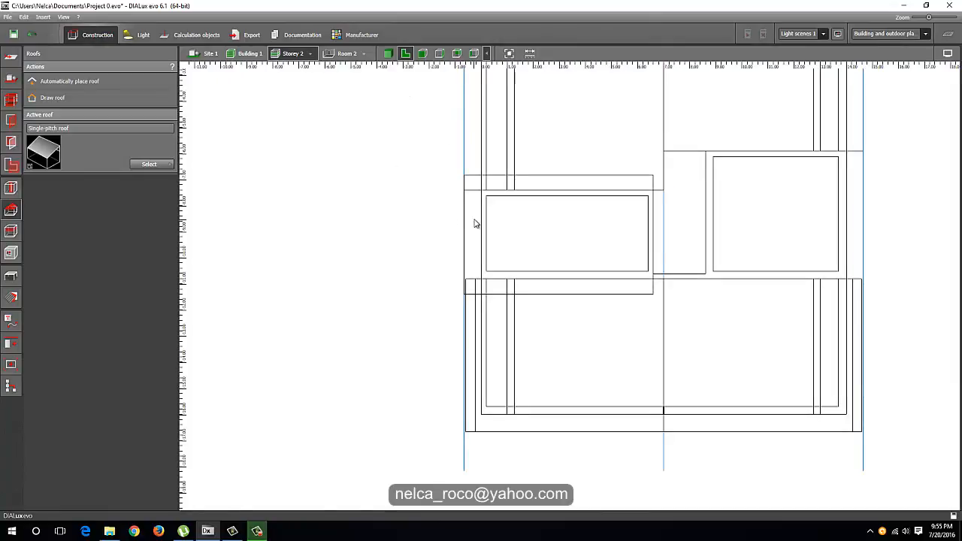
Set dormer Roof 11's pitch to 30°.
click(474, 228)
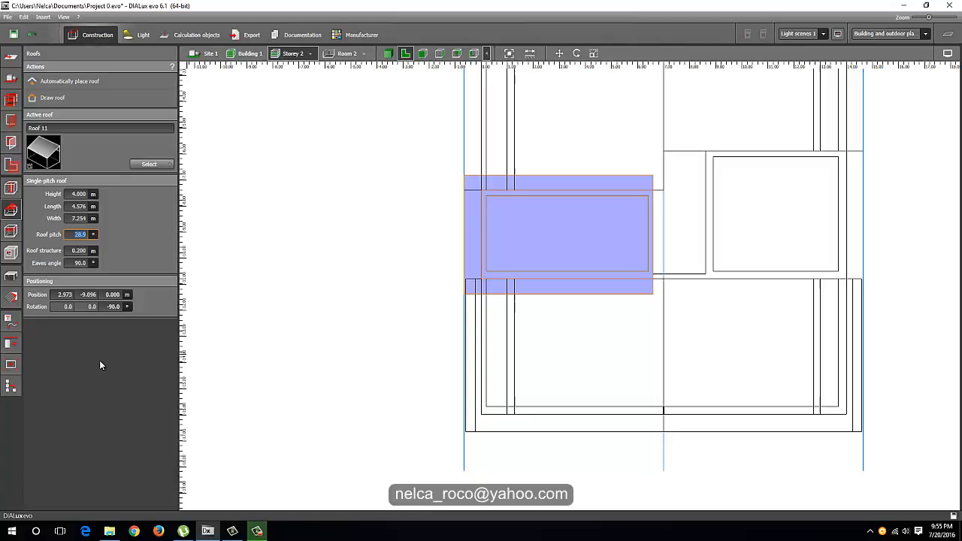
text(30)
key(Return)
In side elevation refine Roof 11 to a 28° pitch and a Z position of -0.200 m.
click(440, 53)
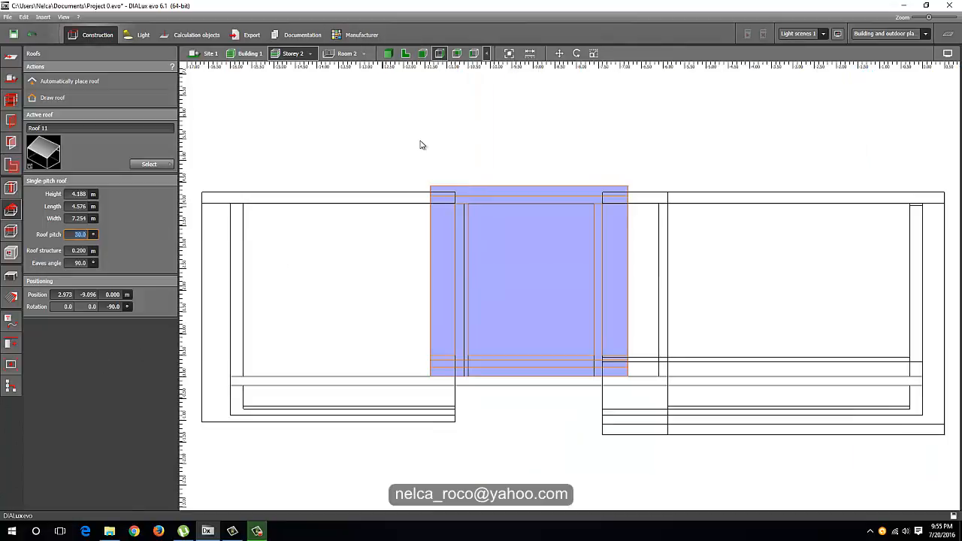
click(423, 52)
scroll(445, 167, down, 2)
scroll(550, 176, down, 2)
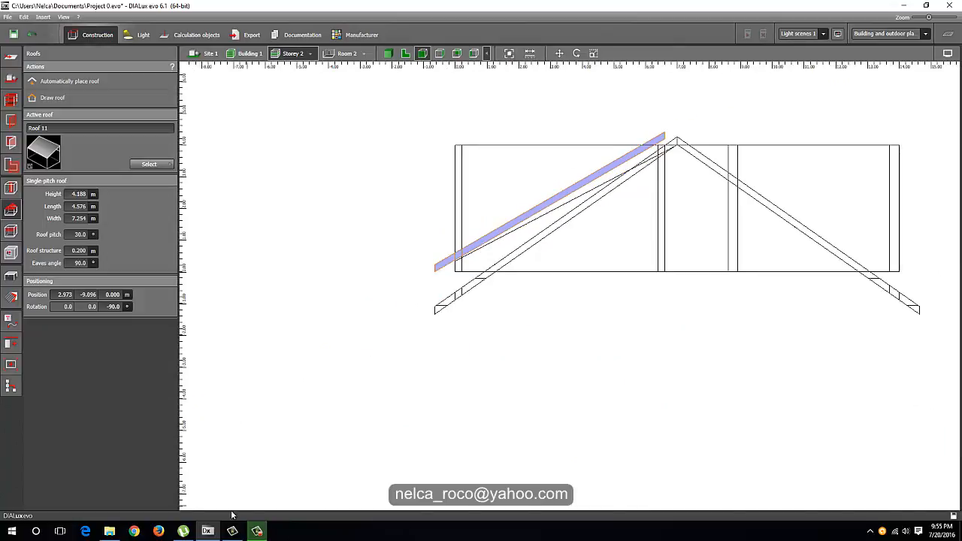
middle_drag(396, 166, 360, 175)
text(2)
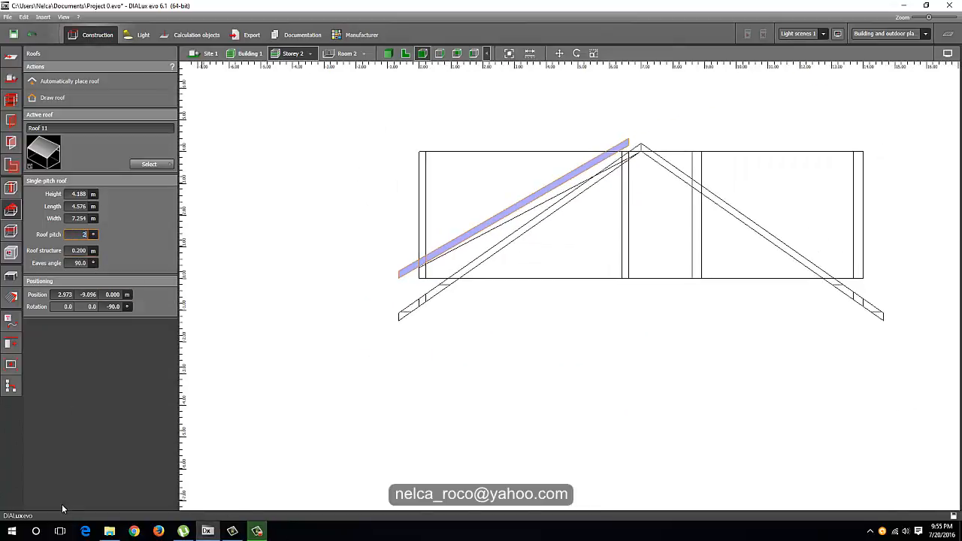
text(5)
key(Return)
scroll(256, 316, up, 2)
click(258, 320)
click(257, 321)
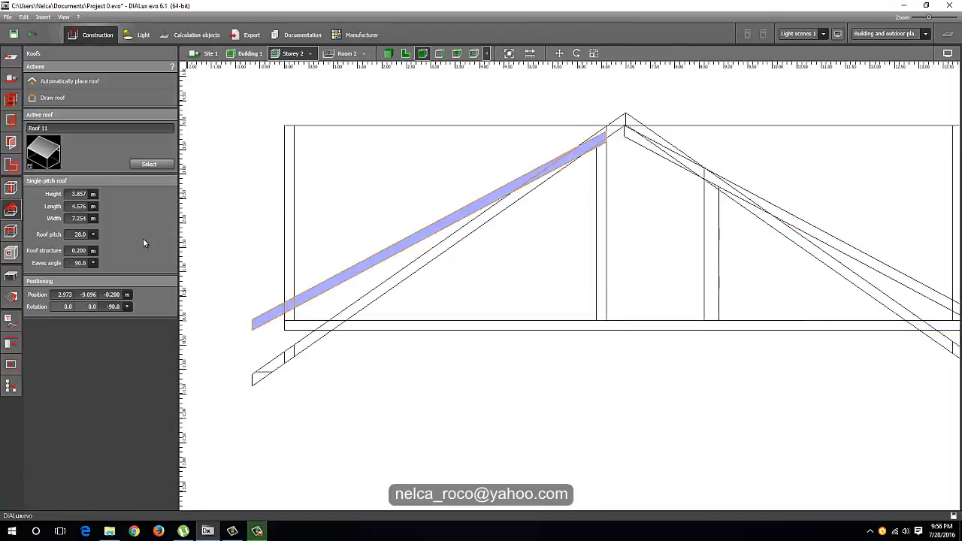
click(406, 53)
middle_drag(496, 193, 537, 218)
Resize the right dormer slab Roof 12 in plan by dragging its edges, then view it in 3D.
middle_drag(745, 241, 736, 248)
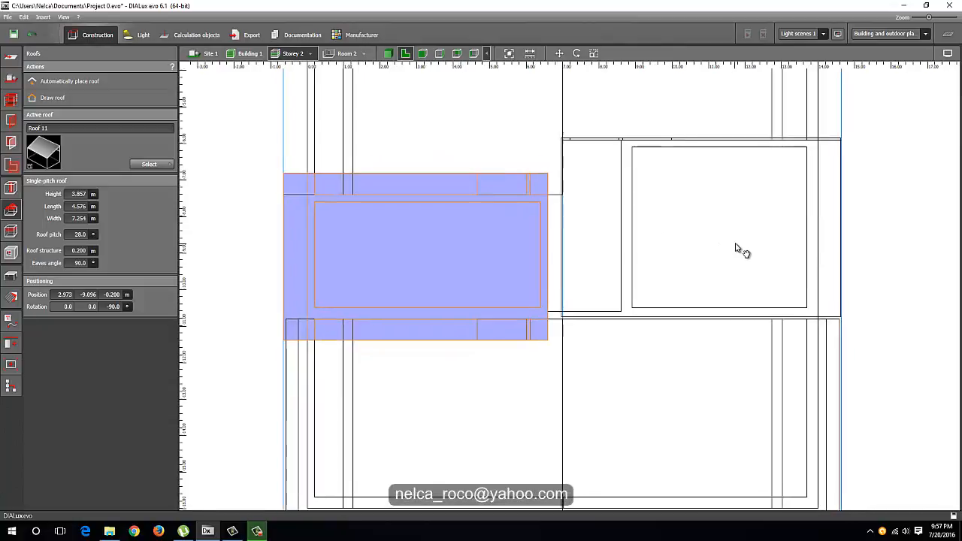
right_click(717, 224)
click(752, 236)
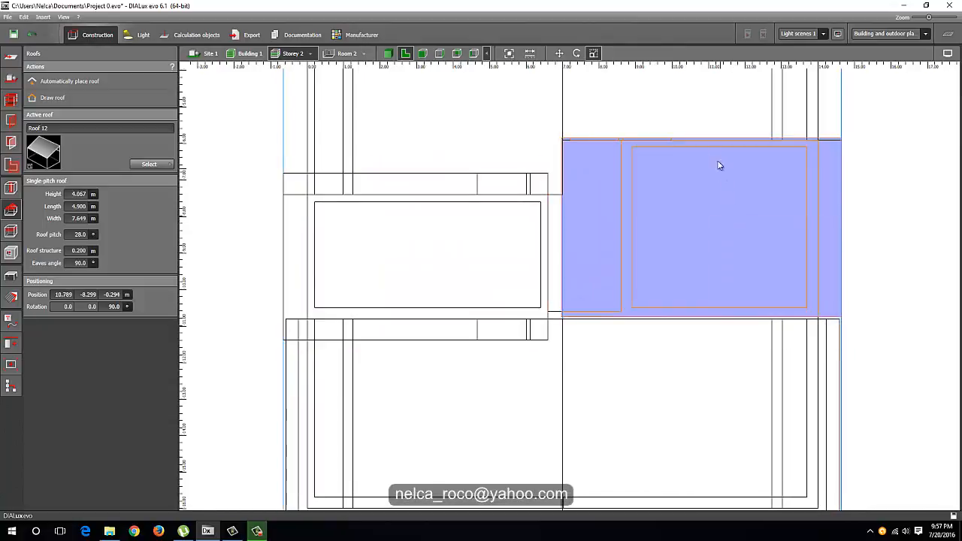
drag(712, 146, 715, 162)
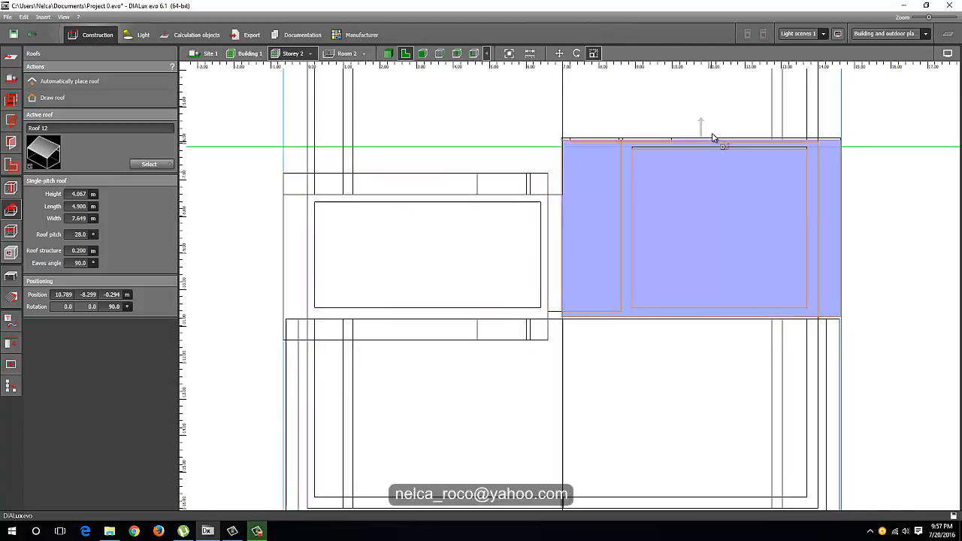
drag(701, 321, 701, 333)
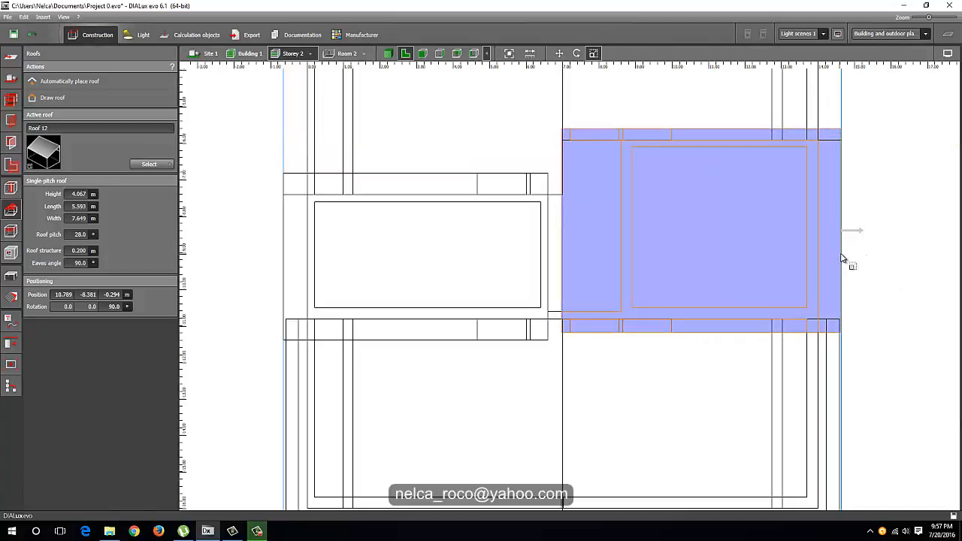
drag(846, 261, 842, 260)
middle_drag(833, 181, 787, 74)
key(F6)
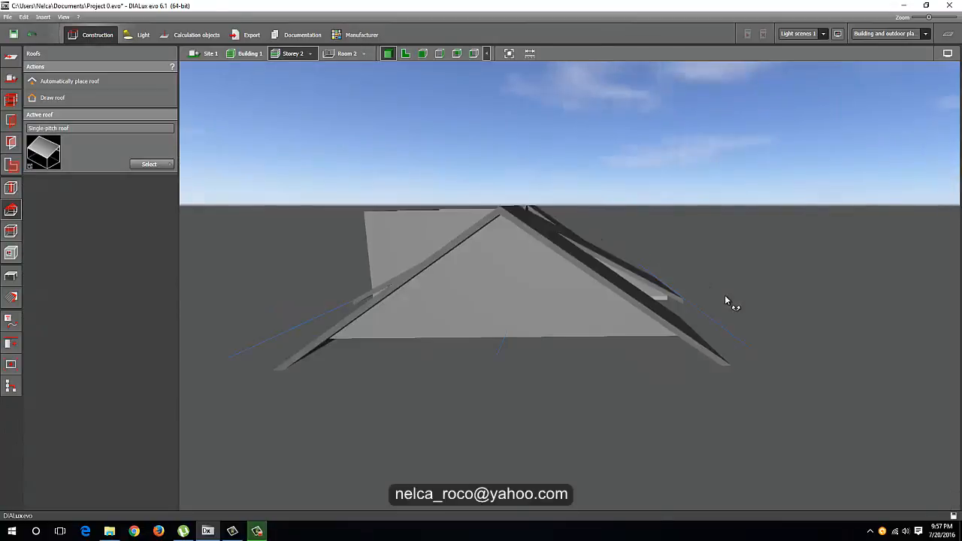
mouse_move(725, 294)
right_down()
mouse_move(735, 292)
mouse_move(727, 282)
right_up()
Give Roof 11 a 20° pitch and move it up to 0.95 m in side elevation.
click(432, 265)
text(2)
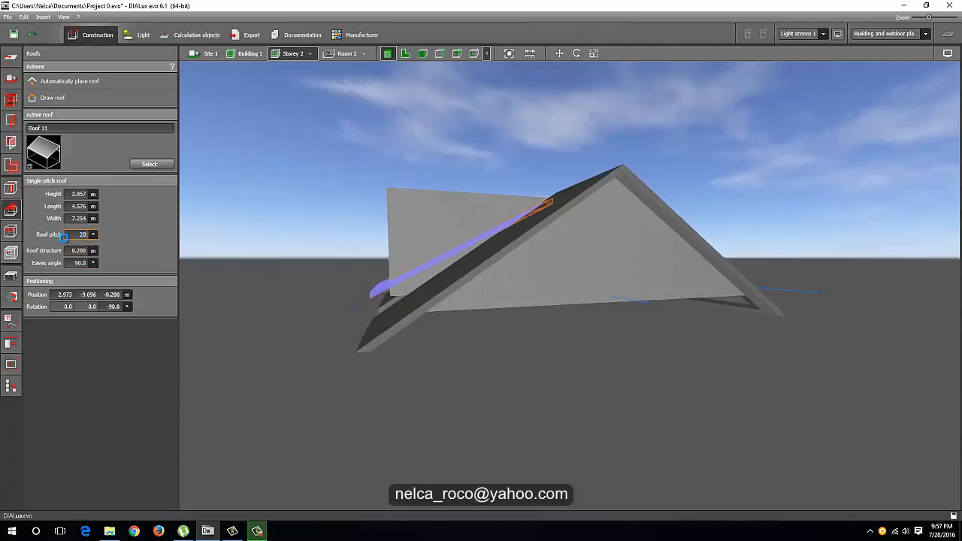
text(0)
key(Return)
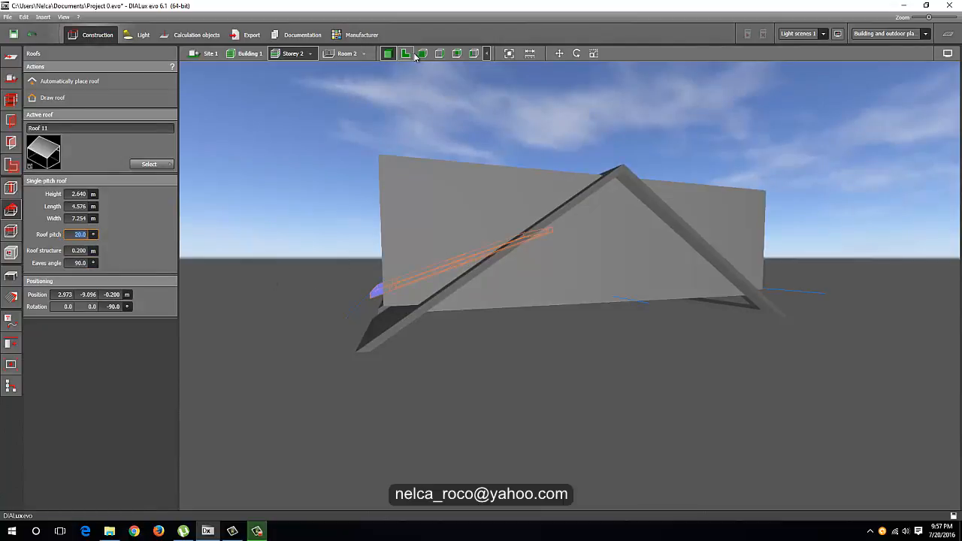
click(422, 53)
right_click(497, 236)
click(518, 240)
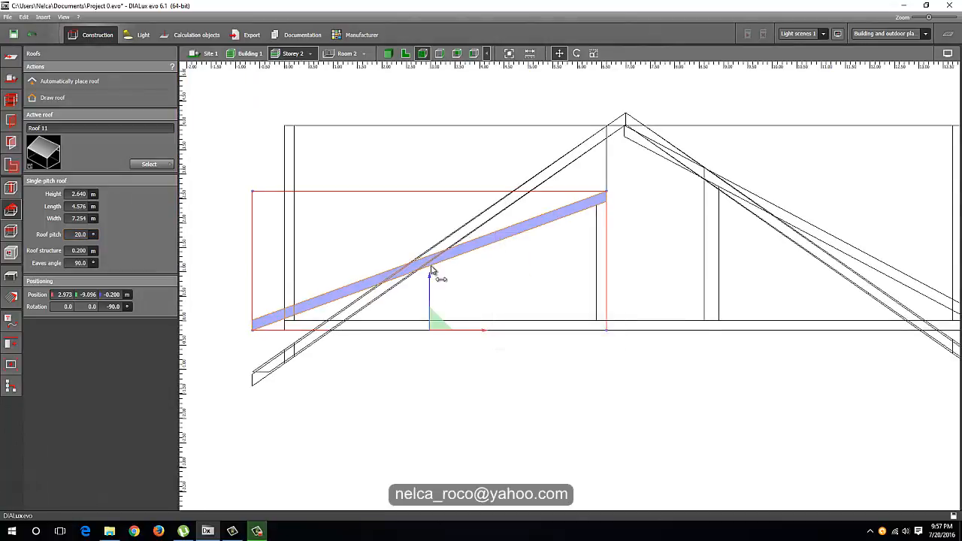
click(426, 223)
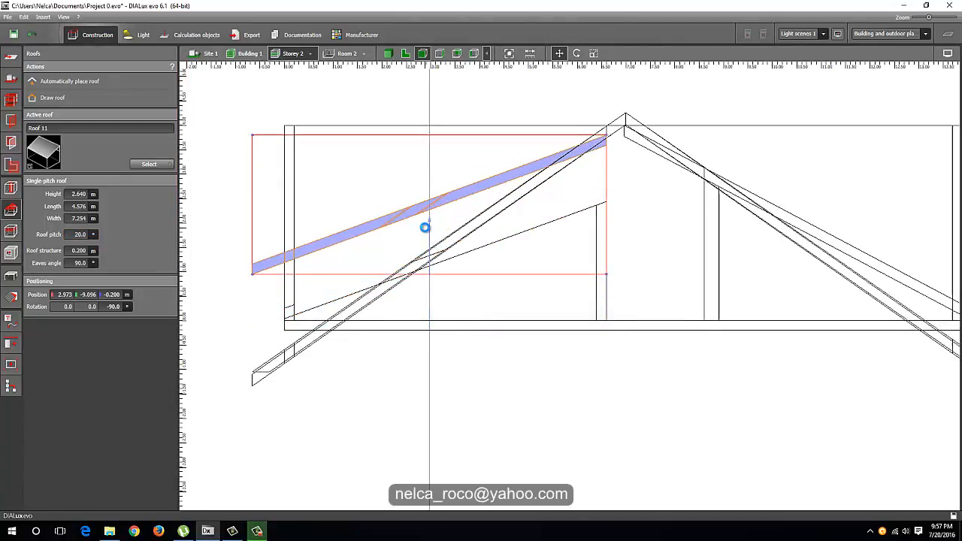
Give Roof 12 a 20° pitch and move it higher to match.
click(852, 252)
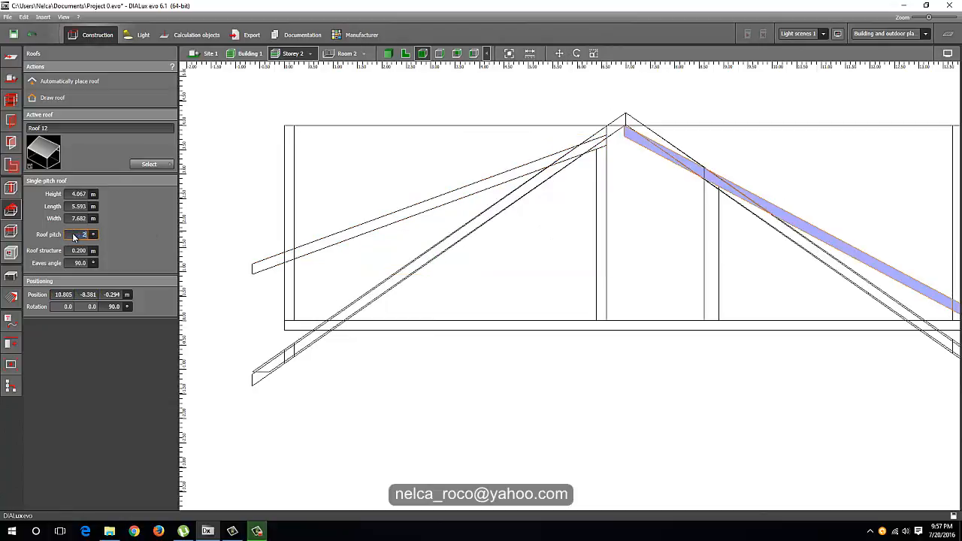
key(Return)
right_click(664, 209)
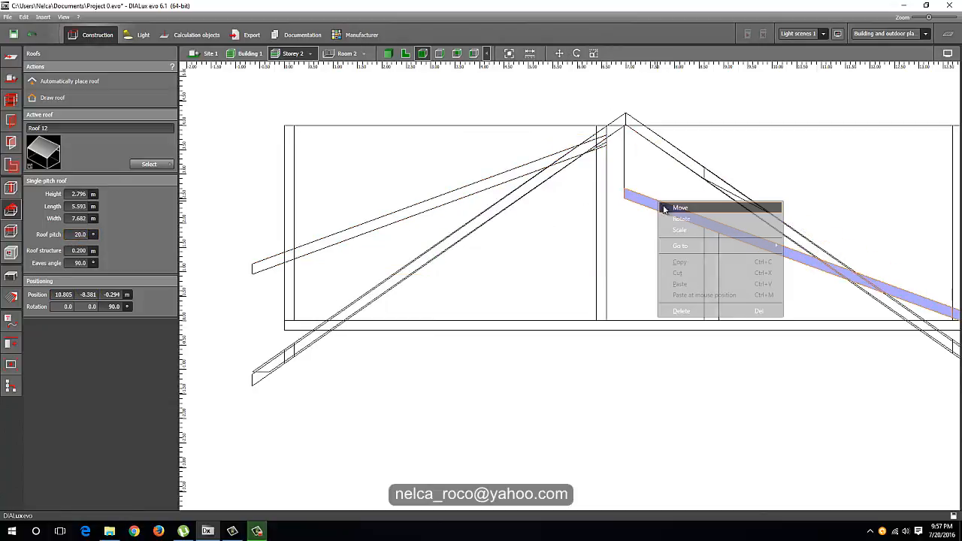
click(665, 208)
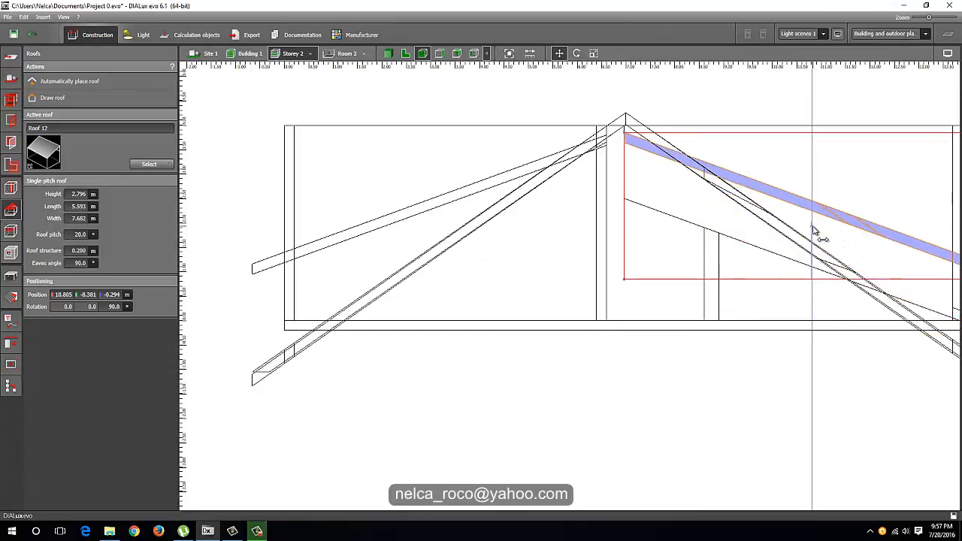
click(814, 231)
key(F5)
Orbit the building in 3D to inspect the roofs.
click(422, 53)
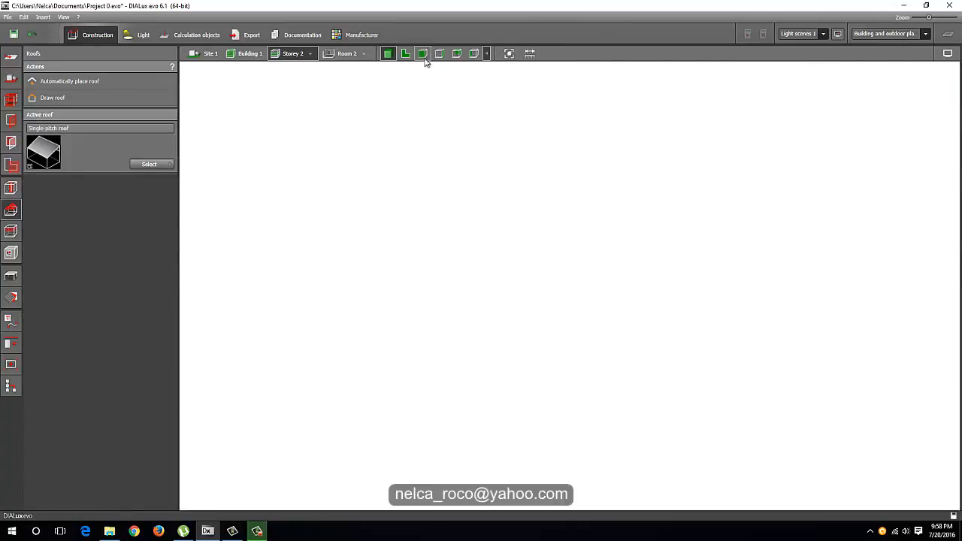
click(404, 54)
mouse_move(442, 148)
mouse_down()
mouse_move(491, 196)
mouse_move(512, 197)
mouse_move(528, 167)
mouse_move(543, 168)
mouse_move(601, 281)
mouse_move(506, 324)
mouse_up()
scroll(520, 276, up, 3)
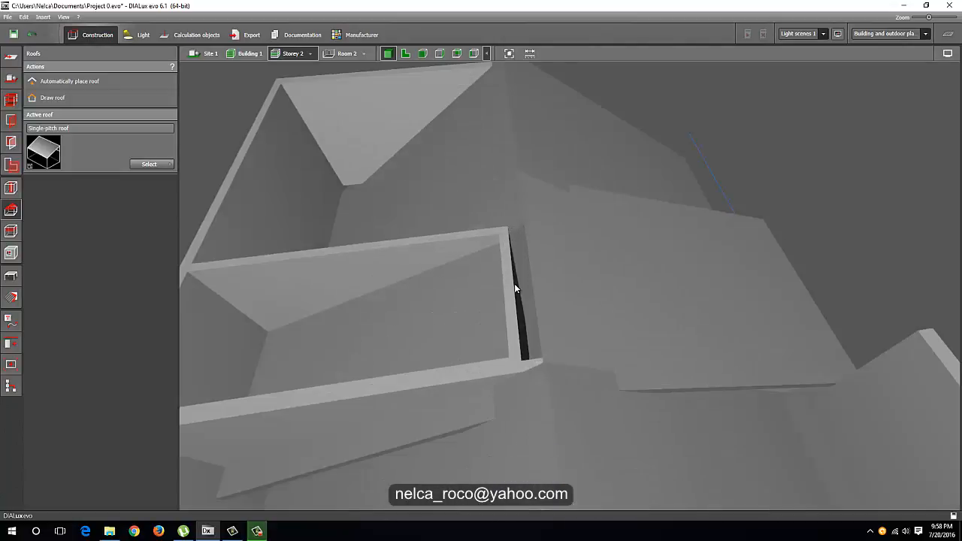
mouse_move(508, 269)
middle_down()
mouse_move(536, 253)
mouse_move(544, 266)
mouse_move(501, 281)
mouse_move(488, 305)
mouse_move(509, 316)
mouse_move(424, 329)
mouse_move(369, 292)
mouse_move(376, 270)
middle_up()
Choose Double-pitch roof as the active roof shape and start drawing it in plan.
click(405, 53)
scroll(518, 150, down, 3)
scroll(519, 180, down, 2)
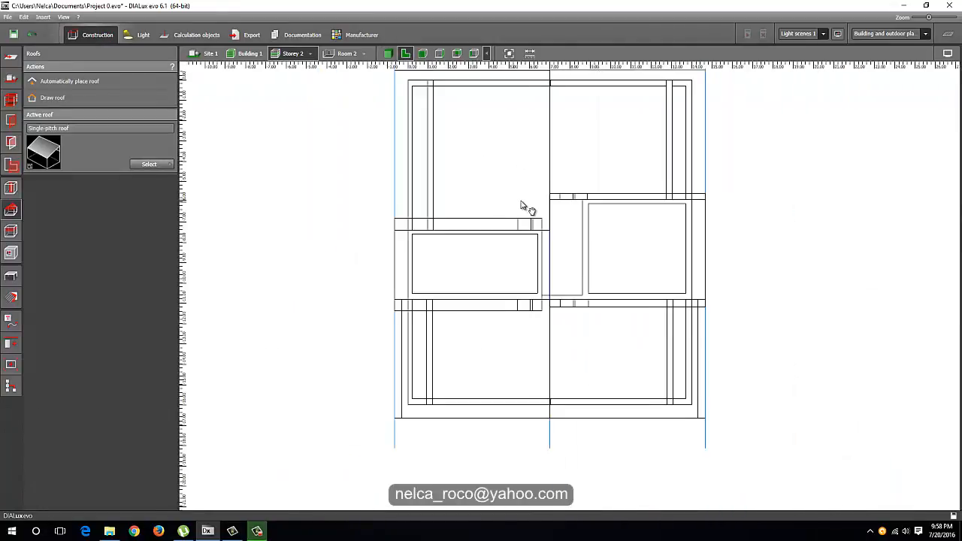
click(149, 164)
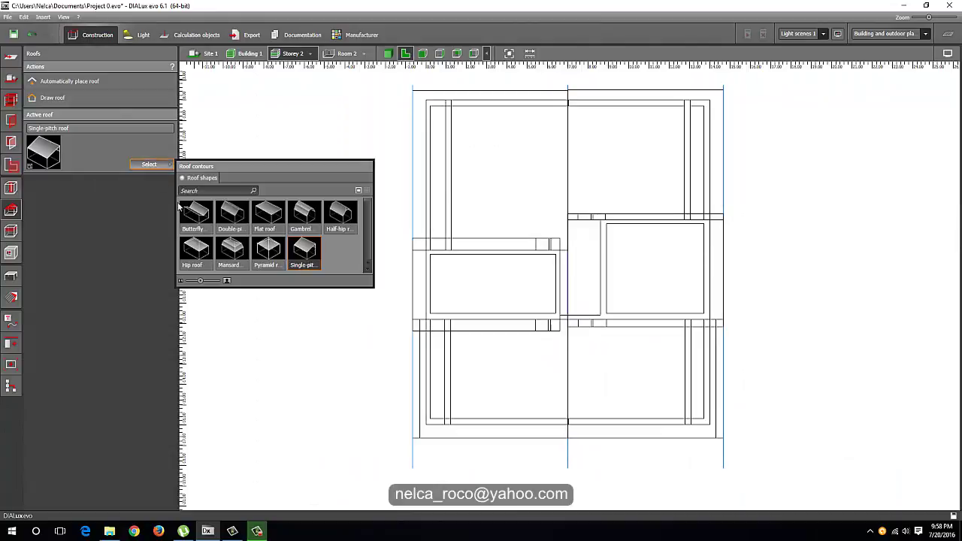
click(232, 215)
click(77, 96)
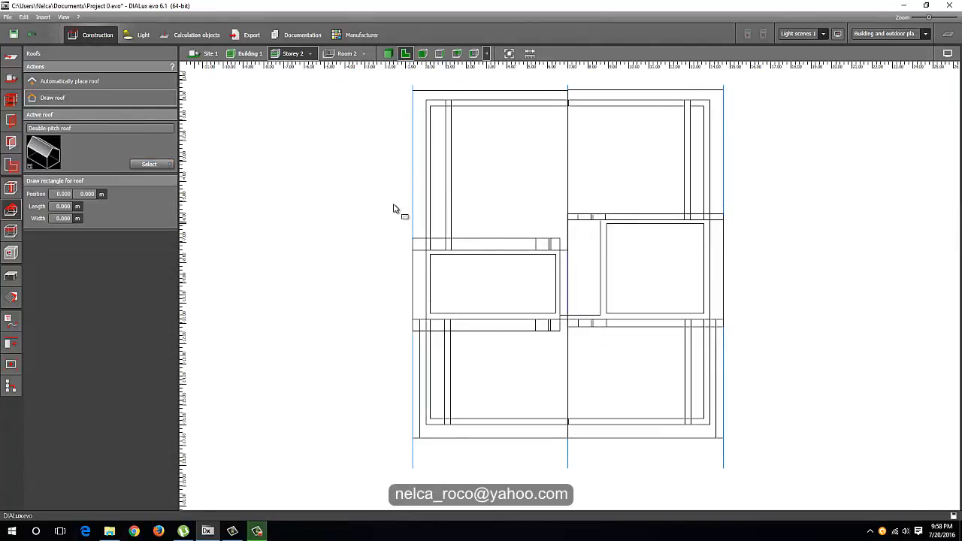
scroll(556, 212, up, 2)
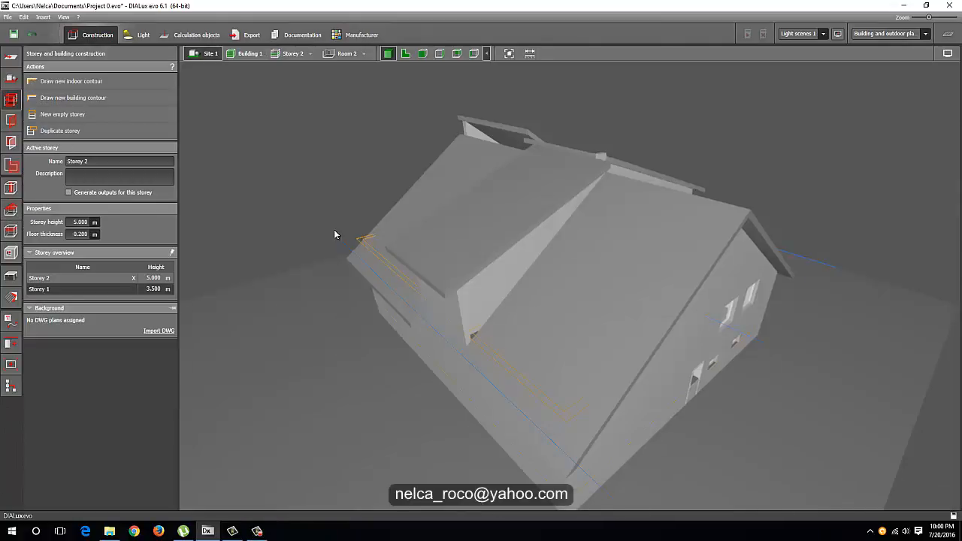
Orbit the house around the dormer wall and look down on the roofs.
mouse_move(343, 204)
mouse_down()
mouse_move(444, 295)
mouse_move(637, 275)
mouse_up()
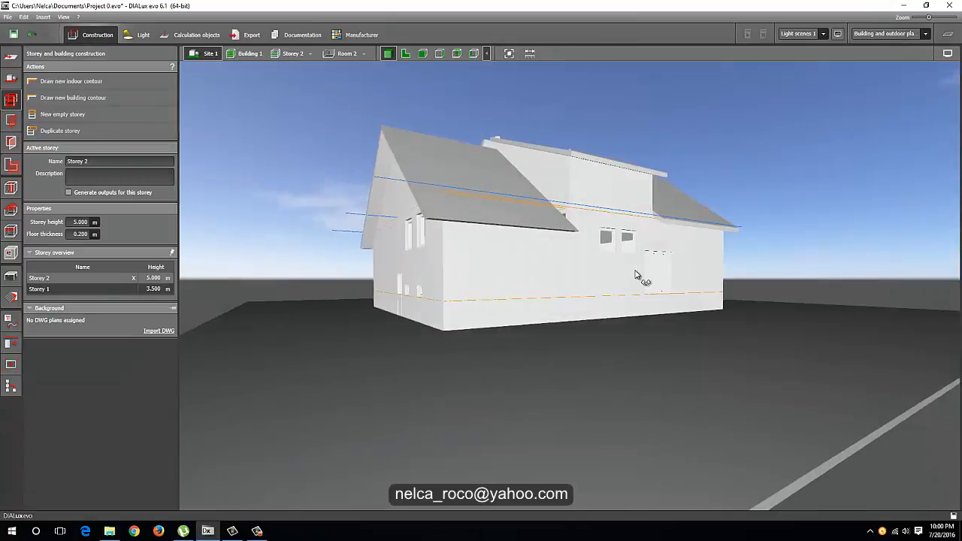
scroll(635, 269, up, 5)
mouse_move(573, 187)
mouse_down()
mouse_move(536, 171)
mouse_move(541, 157)
mouse_move(597, 208)
mouse_move(610, 199)
mouse_move(589, 245)
mouse_move(564, 246)
mouse_move(608, 242)
mouse_up()
mouse_move(730, 163)
mouse_down()
mouse_move(660, 217)
mouse_move(666, 227)
mouse_move(526, 351)
mouse_move(893, 371)
mouse_up()
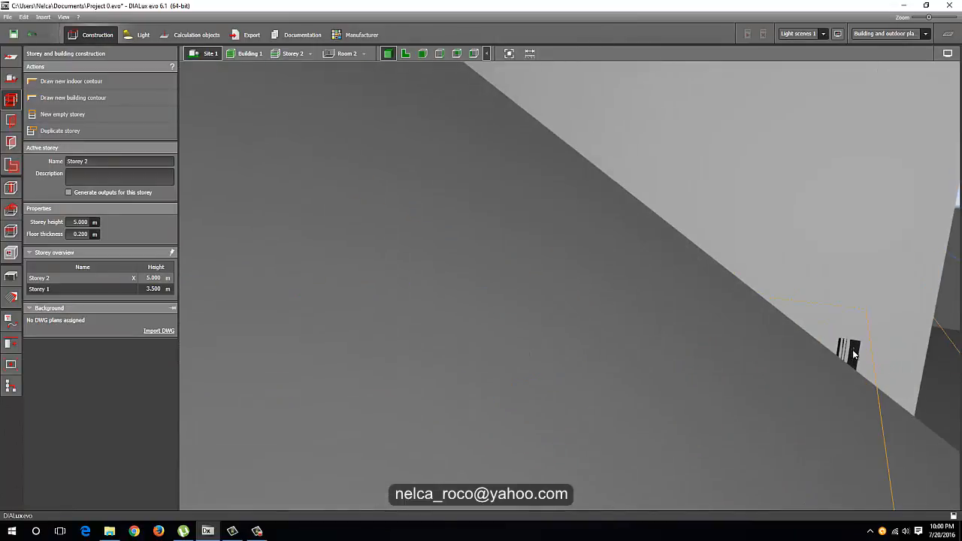
scroll(854, 355, down, 5)
mouse_move(808, 388)
mouse_down()
mouse_move(429, 346)
mouse_move(537, 329)
mouse_up()
scroll(535, 328, up, 5)
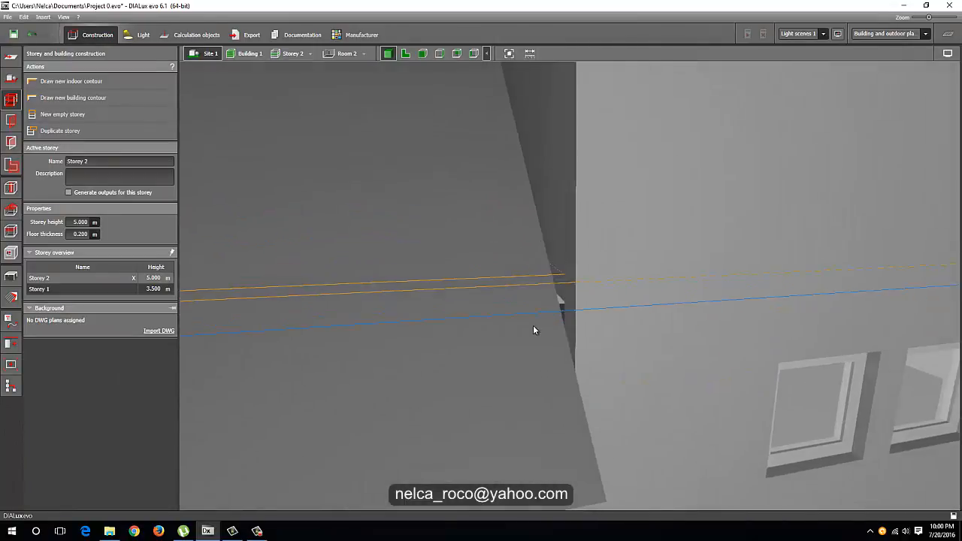
scroll(631, 304, down, 5)
mouse_move(814, 296)
mouse_down()
mouse_move(745, 316)
mouse_move(741, 262)
mouse_move(688, 298)
mouse_up()
scroll(687, 298, up, 5)
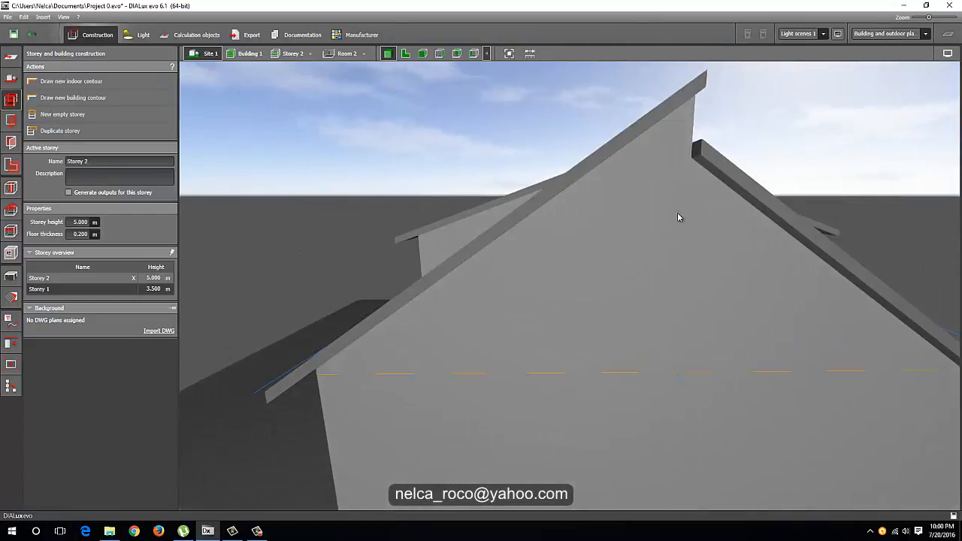
scroll(677, 217, down, 3)
mouse_move(678, 217)
mouse_down()
mouse_move(639, 251)
mouse_move(671, 268)
mouse_up()
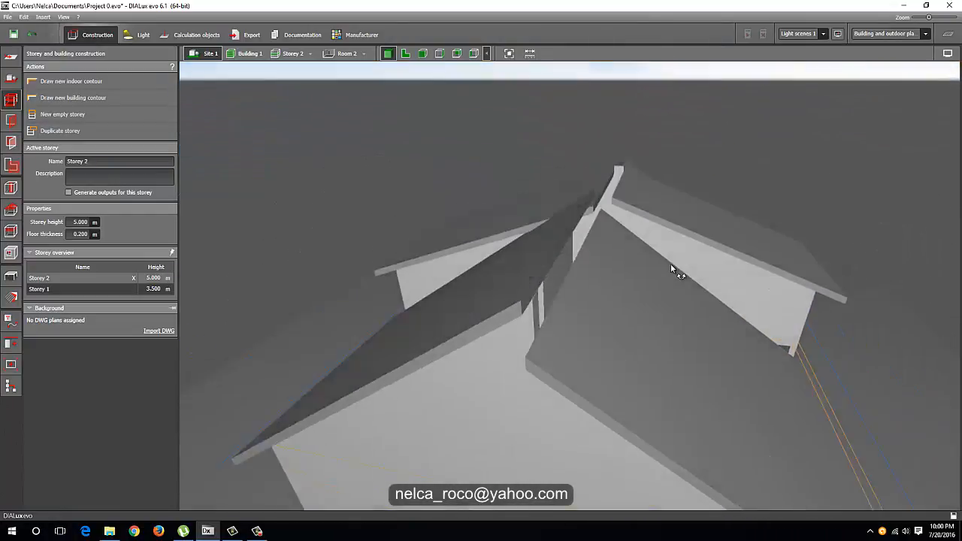
In side elevation move double-pitch Roof 5 up to -0.35 m so its ridge meets the wall peak.
click(439, 54)
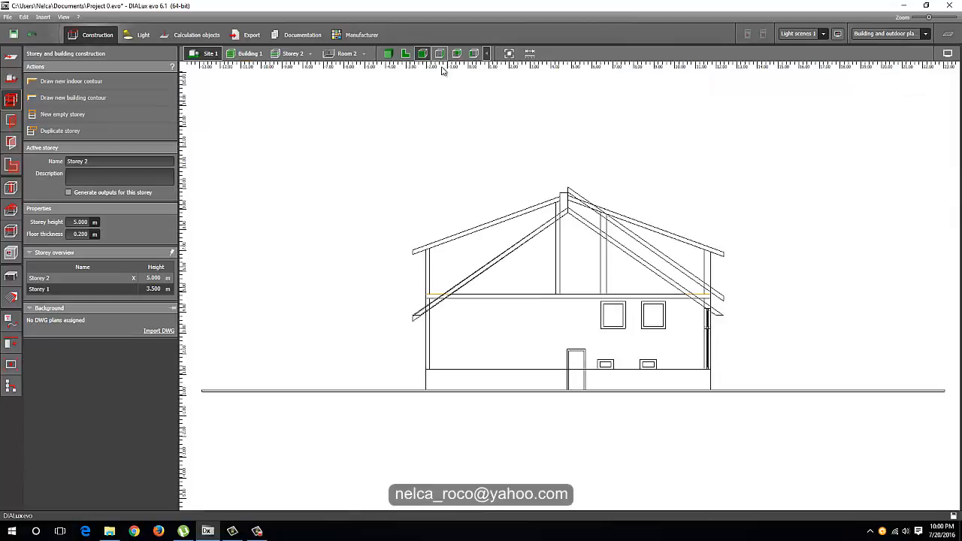
scroll(521, 183, up, 1)
scroll(565, 264, up, 2)
scroll(585, 193, up, 2)
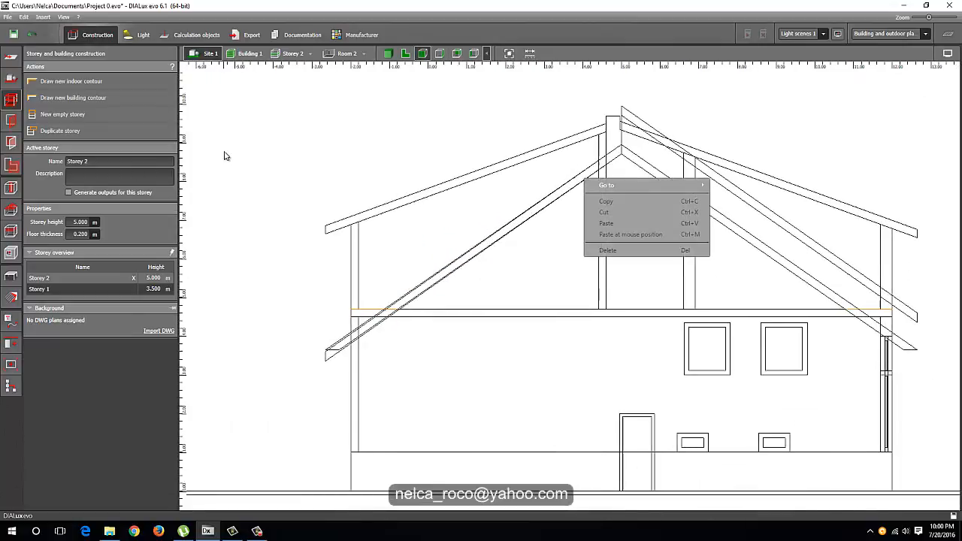
click(11, 210)
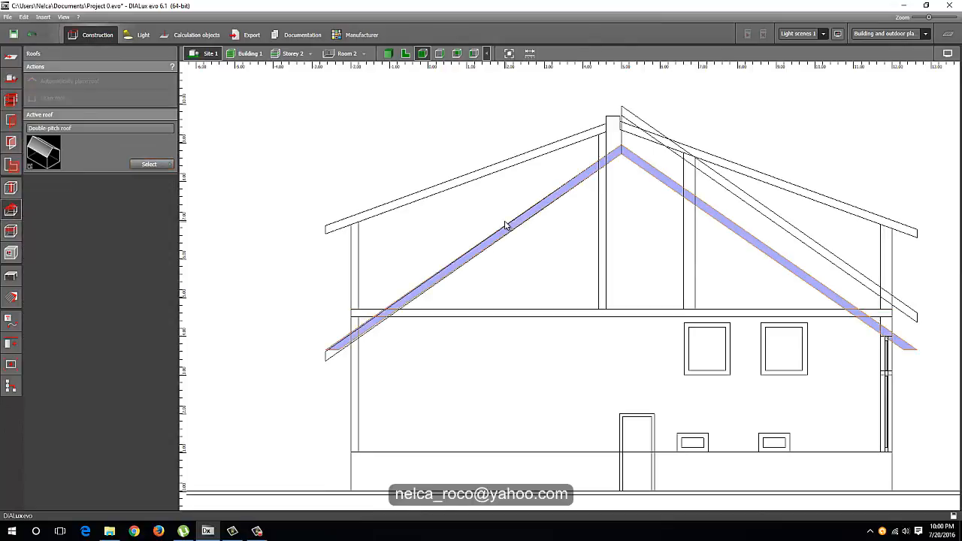
right_click(505, 221)
click(518, 227)
drag(623, 300, 621, 267)
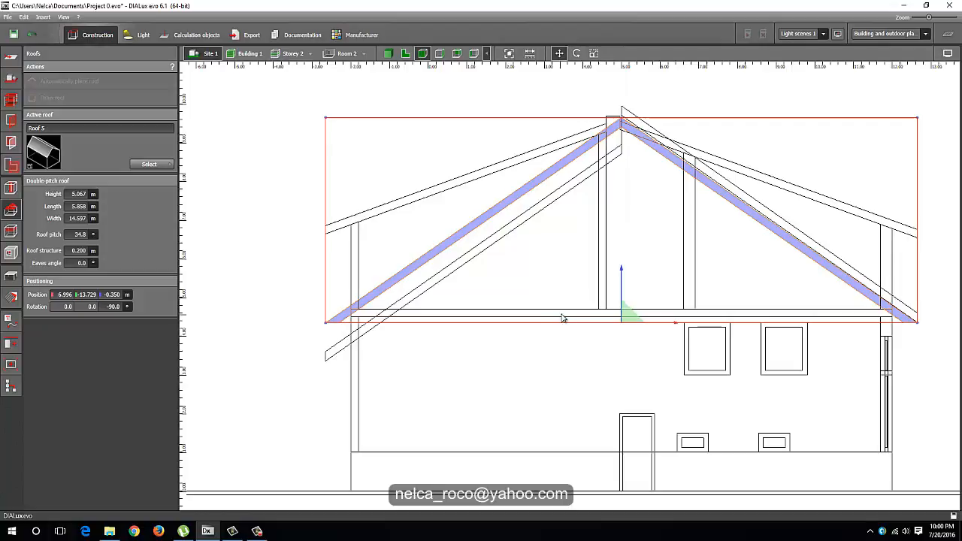
Orbit in 3D to check the ridge and gable wall, then return to elevation.
click(387, 53)
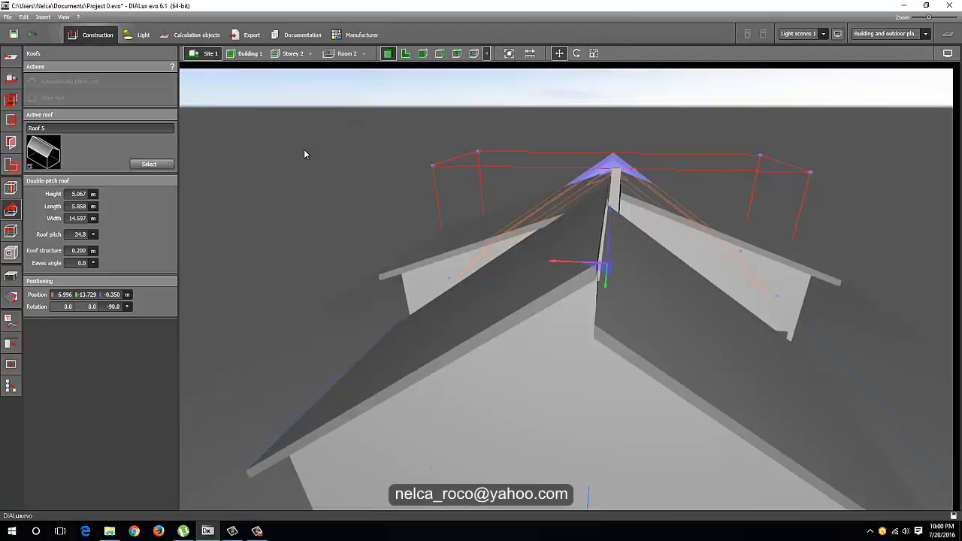
mouse_move(306, 150)
mouse_down()
mouse_move(361, 206)
mouse_move(308, 249)
mouse_move(683, 343)
mouse_move(569, 354)
mouse_move(628, 309)
mouse_move(702, 376)
mouse_move(758, 384)
mouse_up()
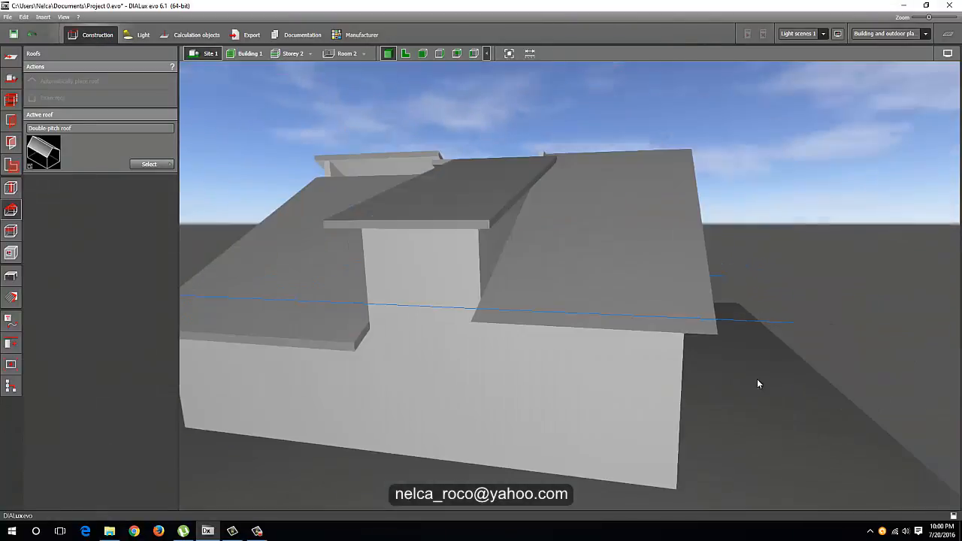
mouse_move(418, 237)
mouse_down()
mouse_move(398, 215)
mouse_move(554, 339)
mouse_move(603, 296)
mouse_move(439, 86)
mouse_up()
click(423, 54)
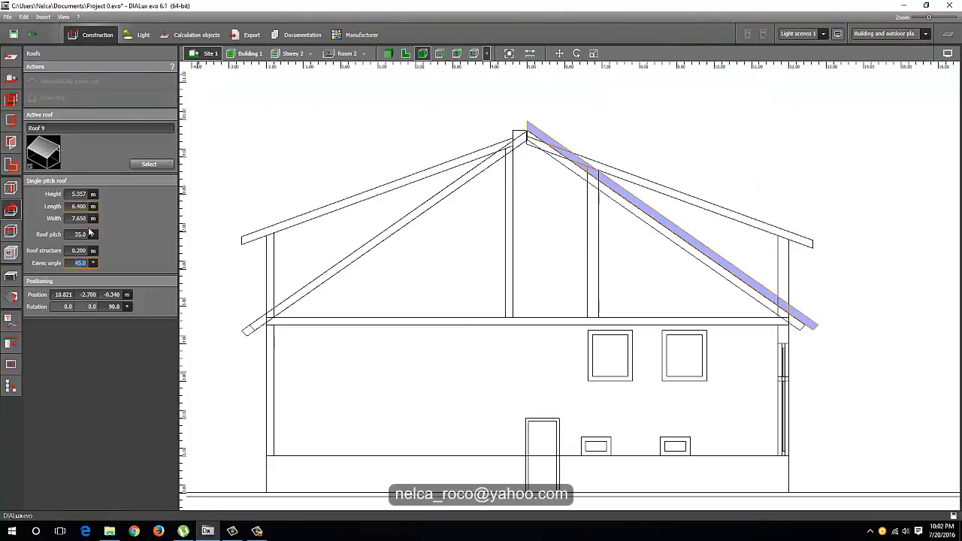
scroll(548, 200, up, 1)
scroll(548, 169, up, 2)
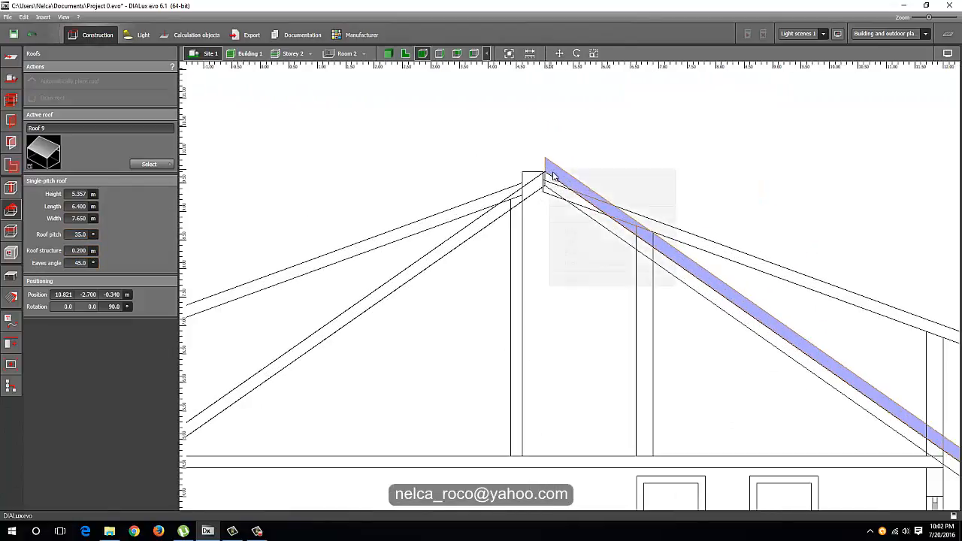
Snap the roof slab top to the wall peak, then orbit the 3D house around its gable end and roof surface.
drag(547, 169, 548, 169)
click(386, 54)
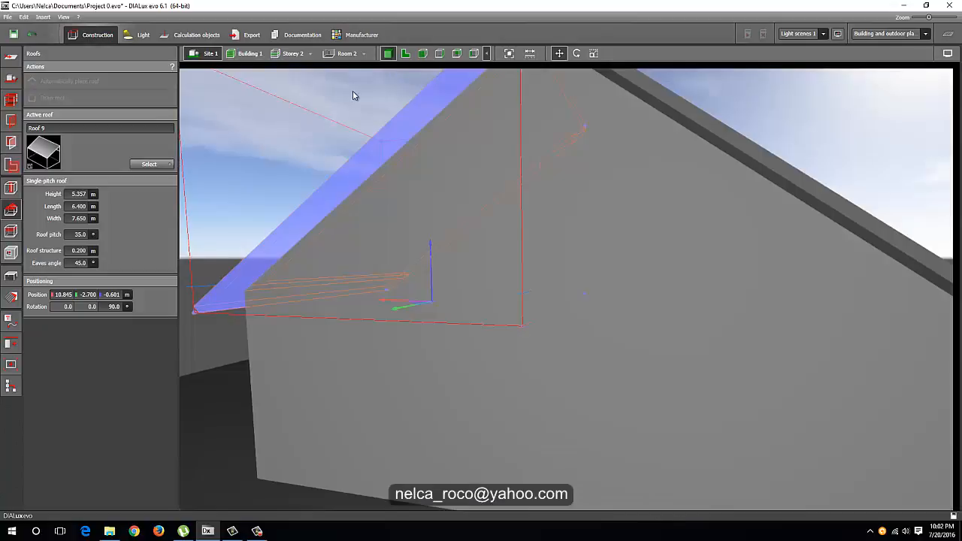
scroll(338, 161, down, 5)
mouse_move(565, 329)
middle_down()
mouse_move(537, 322)
mouse_move(423, 384)
mouse_move(610, 286)
mouse_move(590, 325)
mouse_move(544, 296)
mouse_move(619, 301)
mouse_move(519, 223)
mouse_move(639, 240)
mouse_move(586, 236)
mouse_move(439, 255)
mouse_move(489, 234)
mouse_move(458, 275)
mouse_move(499, 223)
middle_up()
scroll(502, 239, up, 3)
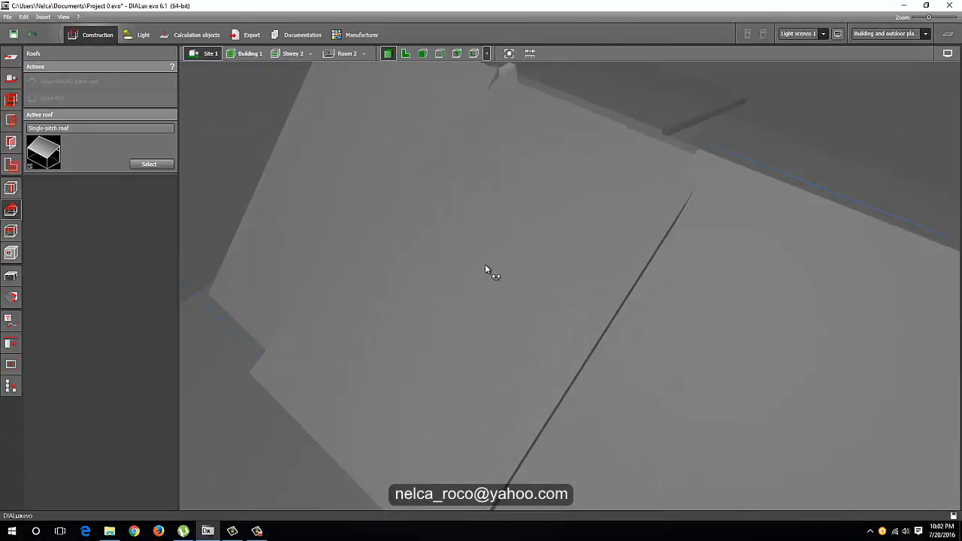
mouse_move(484, 266)
middle_down()
mouse_move(541, 309)
mouse_move(573, 365)
mouse_move(434, 376)
mouse_move(318, 368)
mouse_move(256, 331)
mouse_move(556, 373)
mouse_move(483, 401)
mouse_move(565, 323)
mouse_move(502, 253)
mouse_move(515, 251)
mouse_move(513, 266)
mouse_move(476, 288)
mouse_move(423, 303)
mouse_move(709, 236)
mouse_move(672, 286)
mouse_move(649, 271)
mouse_move(539, 287)
mouse_move(580, 281)
mouse_move(576, 264)
middle_up()
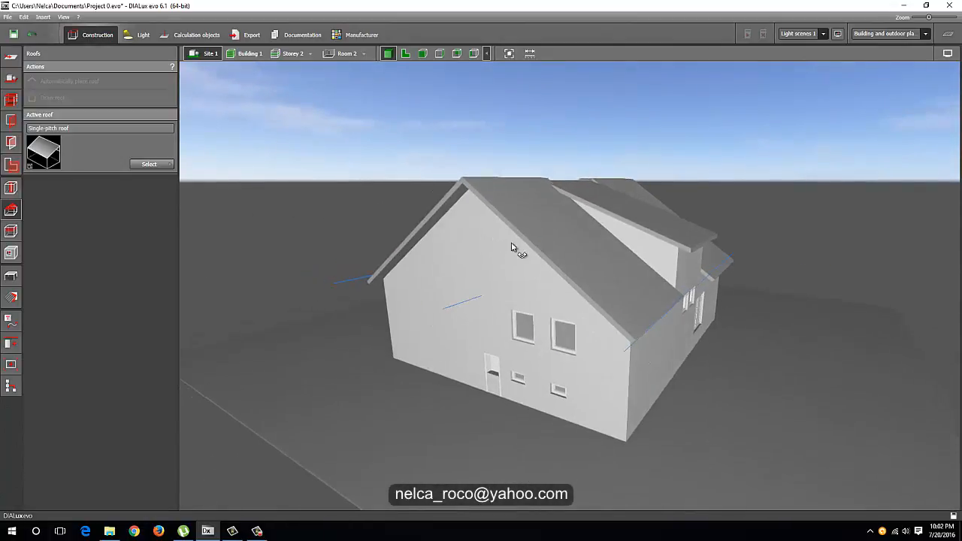
mouse_move(512, 248)
middle_down()
mouse_move(563, 263)
mouse_move(489, 253)
mouse_move(544, 331)
middle_up()
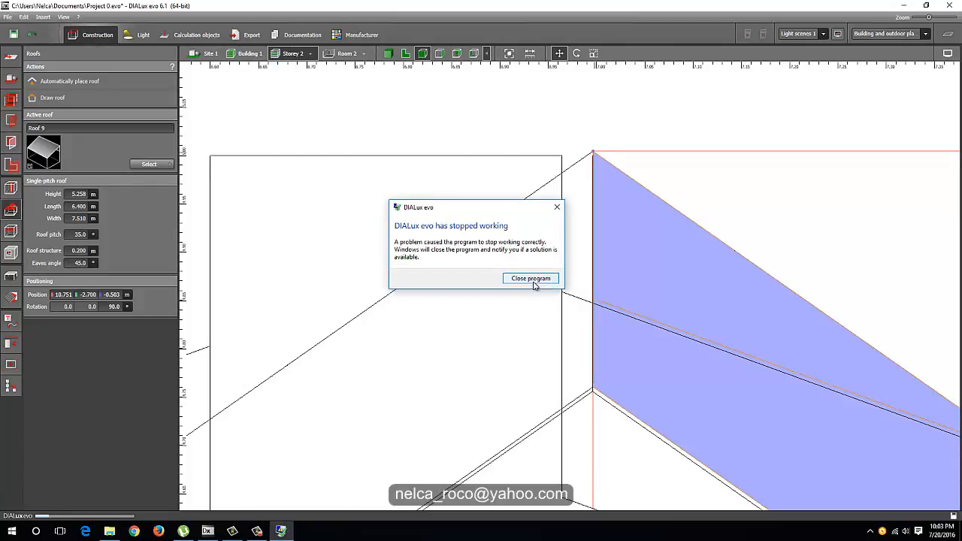
Close the crashed DIALux evo 2 so Project 0.evo can be reopened in 3D.
click(534, 280)
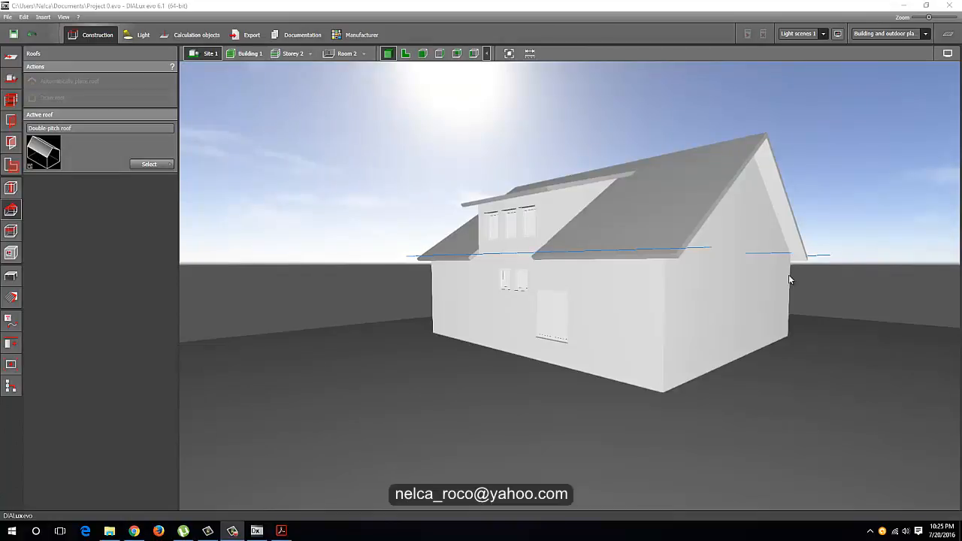
Orbit to face the dormer side, then bring up the Drawing.pdf elevations in Acrobat Reader.
mouse_move(434, 157)
mouse_down()
mouse_move(683, 278)
mouse_move(754, 293)
mouse_move(788, 316)
mouse_move(683, 337)
mouse_move(514, 345)
mouse_move(676, 323)
mouse_move(642, 365)
mouse_move(599, 382)
mouse_move(555, 372)
mouse_move(638, 381)
mouse_move(537, 369)
mouse_move(545, 377)
mouse_move(610, 330)
mouse_move(572, 361)
mouse_up()
click(281, 531)
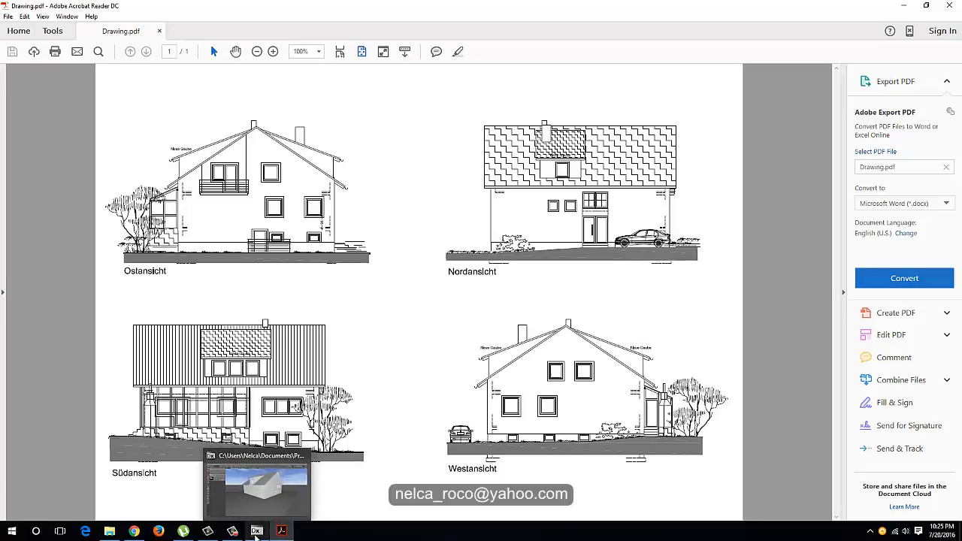
Compare the gable end head-on in elevation and shaded 3D views against the Drawing.pdf elevations.
click(257, 532)
mouse_move(444, 427)
mouse_down()
mouse_move(498, 373)
mouse_move(455, 278)
mouse_up()
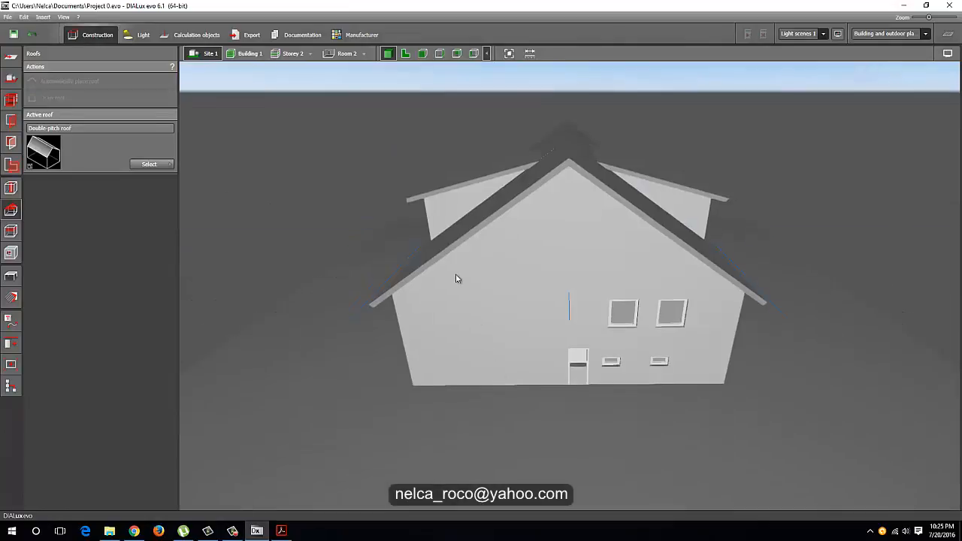
click(422, 54)
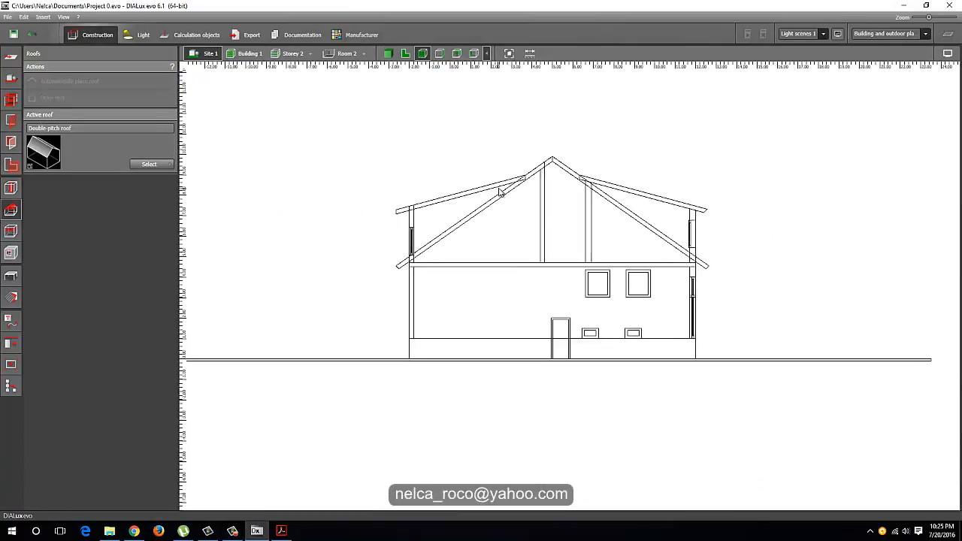
scroll(518, 245, up, 2)
scroll(518, 246, down, 1)
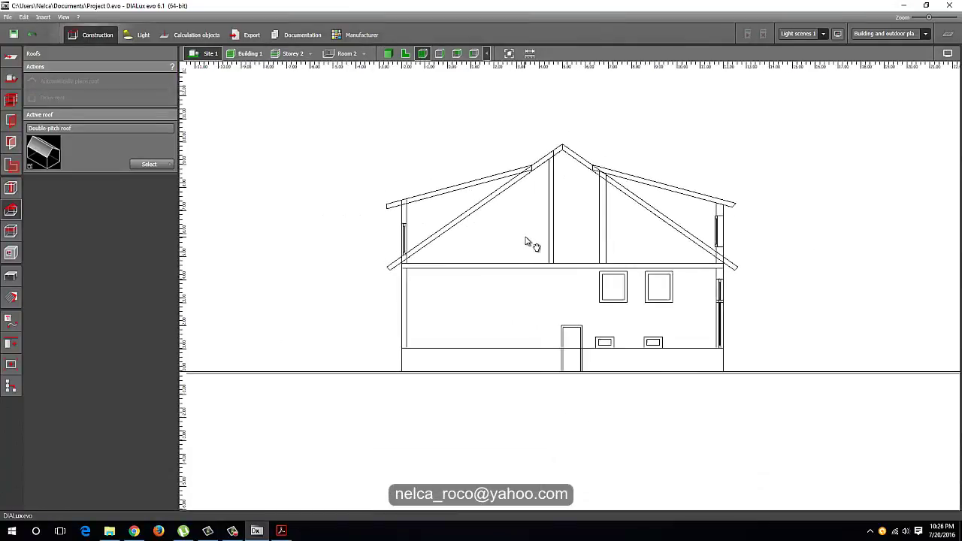
click(387, 54)
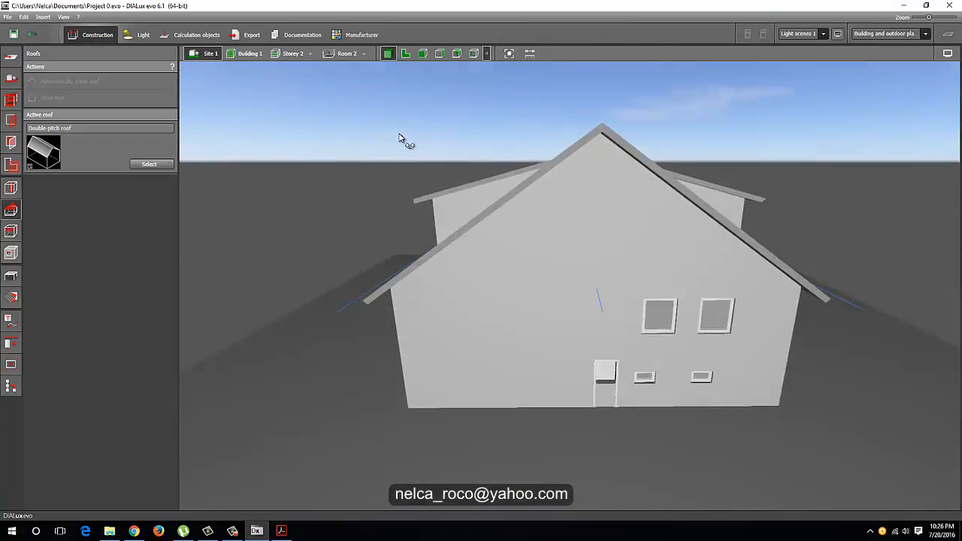
click(281, 531)
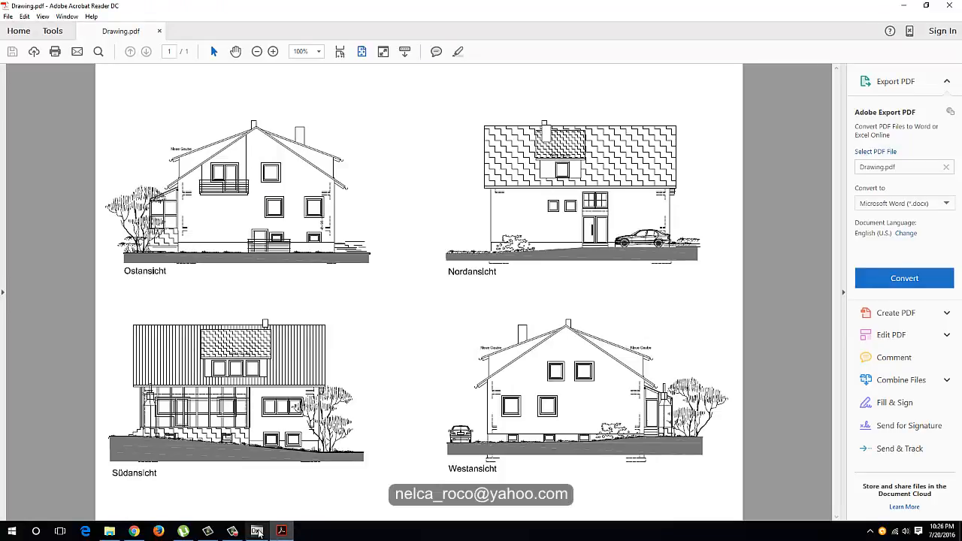
Compare a closer house view and the dormer side front-on with the PDF elevations.
click(256, 531)
mouse_move(466, 343)
mouse_down()
mouse_move(523, 374)
mouse_move(711, 388)
mouse_move(749, 354)
mouse_move(666, 347)
mouse_move(593, 308)
mouse_move(359, 289)
mouse_up()
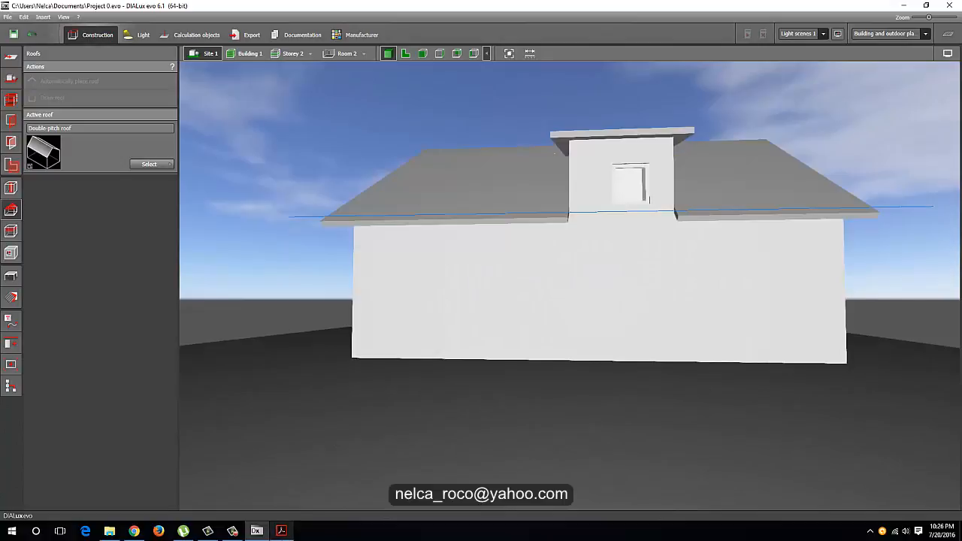
click(281, 531)
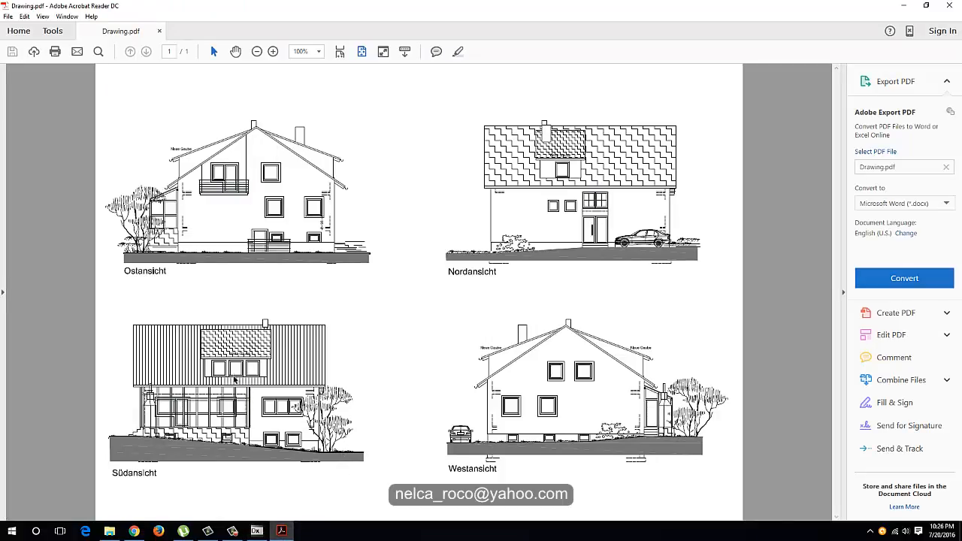
click(256, 531)
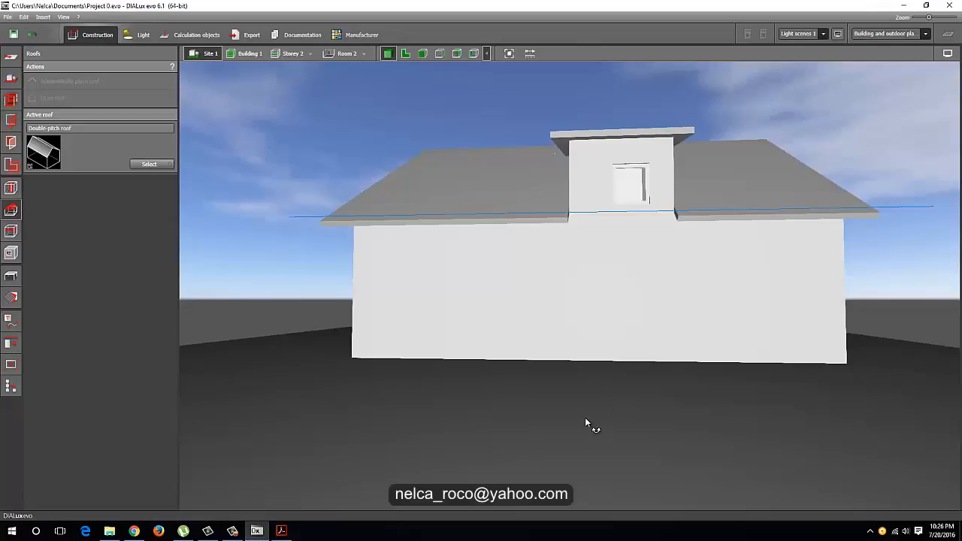
mouse_move(586, 423)
mouse_down()
mouse_move(383, 444)
mouse_move(509, 193)
mouse_move(501, 209)
mouse_move(511, 204)
mouse_move(531, 219)
mouse_move(506, 212)
mouse_move(466, 226)
mouse_up()
click(292, 531)
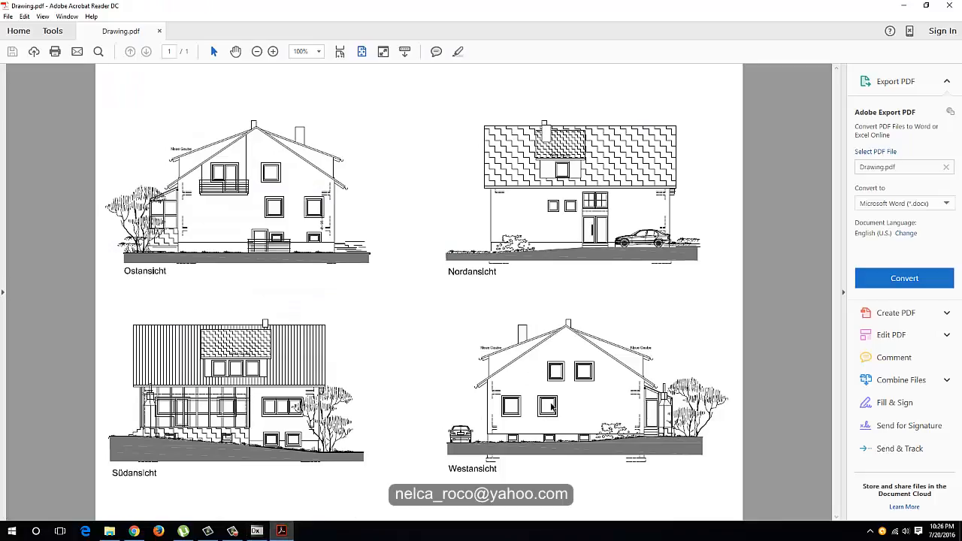
Return to the model, check the side gable and dormer roof, ending orbited toward the dormer front.
click(257, 531)
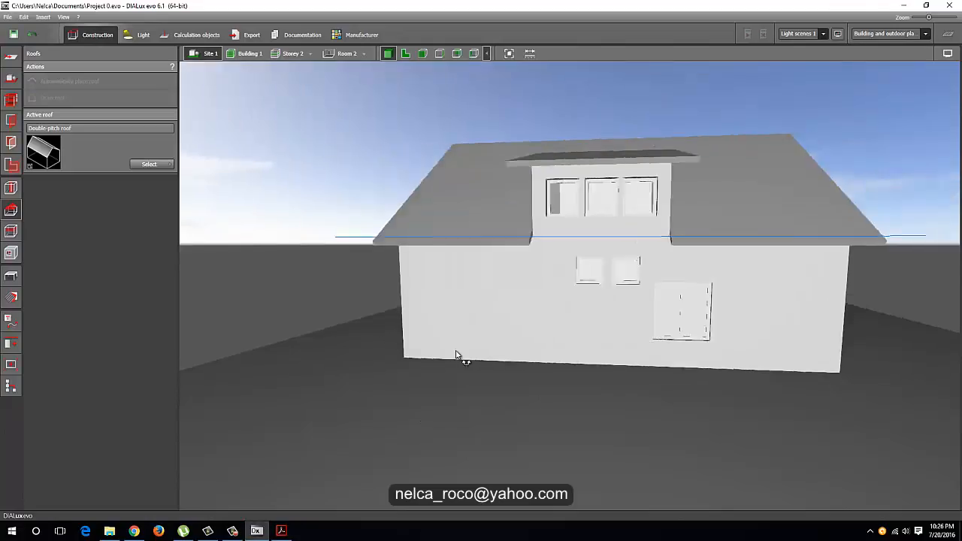
mouse_move(456, 355)
mouse_down()
mouse_move(290, 365)
mouse_move(387, 366)
mouse_move(541, 346)
mouse_up()
scroll(451, 259, up, 5)
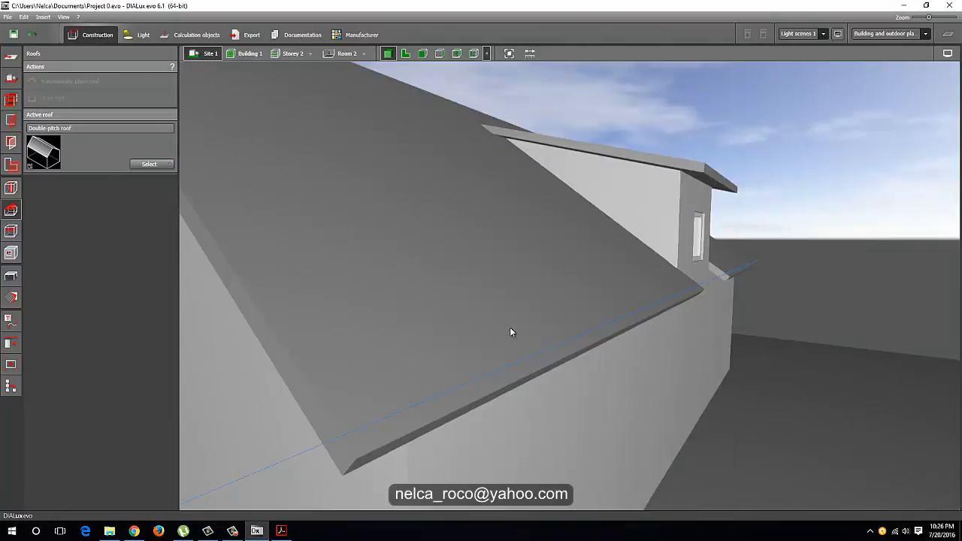
scroll(579, 293, down, 5)
click(614, 242)
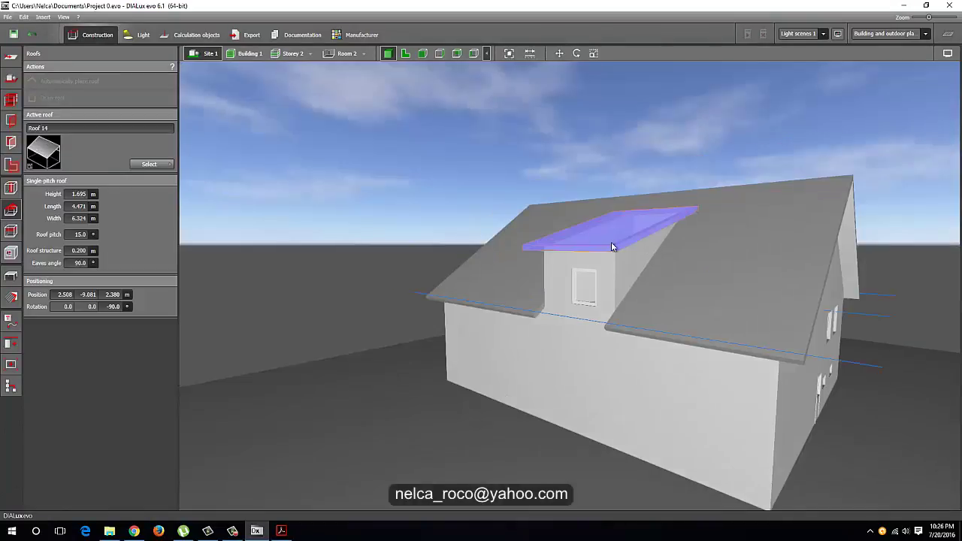
click(463, 175)
mouse_move(382, 239)
mouse_down()
mouse_move(457, 274)
mouse_move(491, 264)
mouse_move(569, 306)
mouse_move(424, 239)
mouse_up()
mouse_move(512, 267)
mouse_down()
mouse_move(370, 254)
mouse_move(440, 269)
mouse_move(419, 263)
mouse_move(386, 280)
mouse_move(311, 251)
mouse_move(623, 264)
mouse_up()
scroll(424, 242, up, 5)
scroll(386, 283, down, 3)
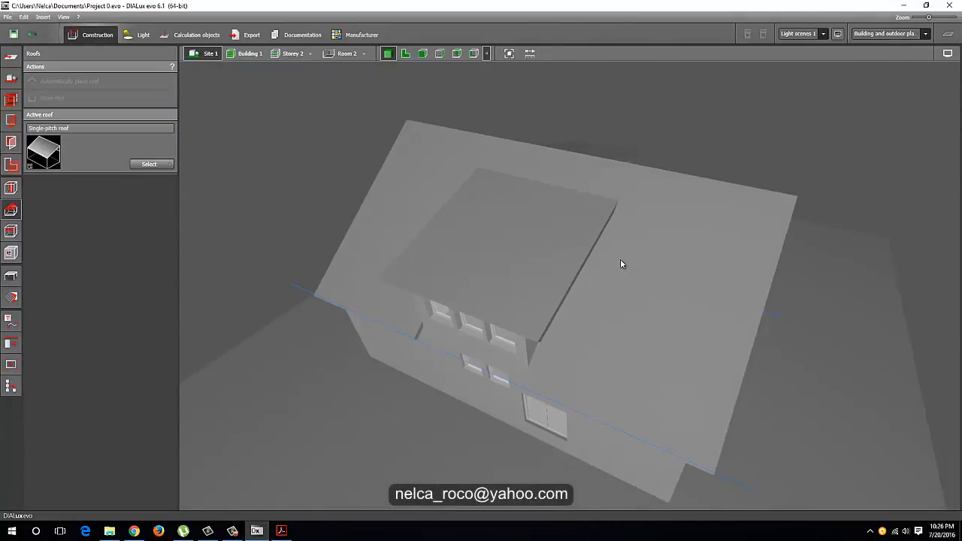
click(618, 262)
mouse_move(677, 181)
mouse_down()
mouse_move(689, 182)
mouse_move(654, 188)
mouse_move(691, 178)
mouse_move(686, 195)
mouse_up()
click(679, 235)
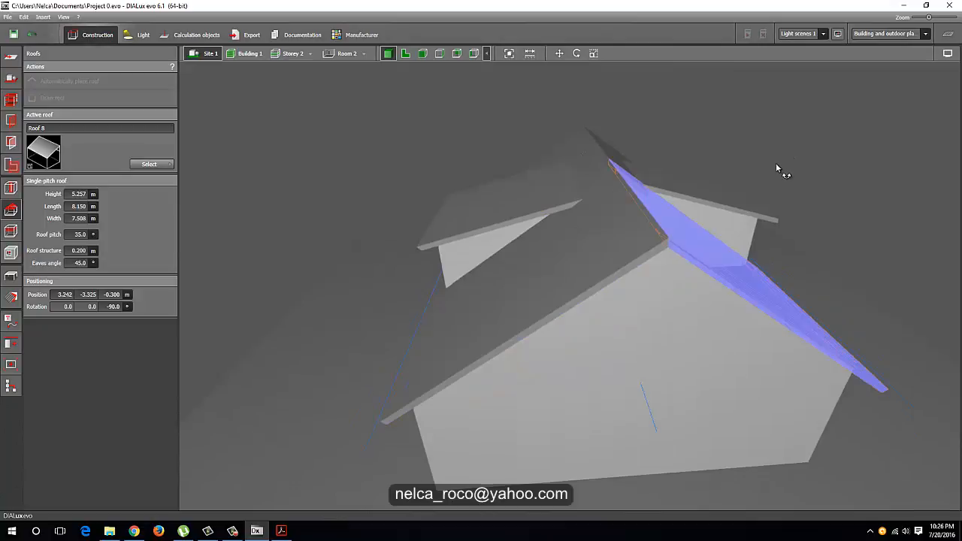
drag(777, 169, 645, 222)
click(772, 295)
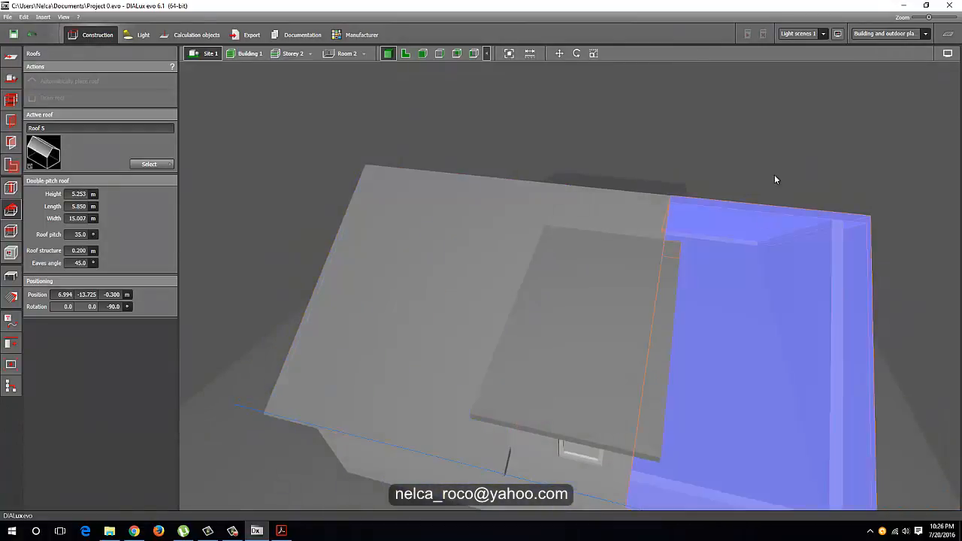
mouse_move(775, 179)
mouse_down()
mouse_move(754, 199)
mouse_move(664, 212)
mouse_move(596, 277)
mouse_up()
click(598, 282)
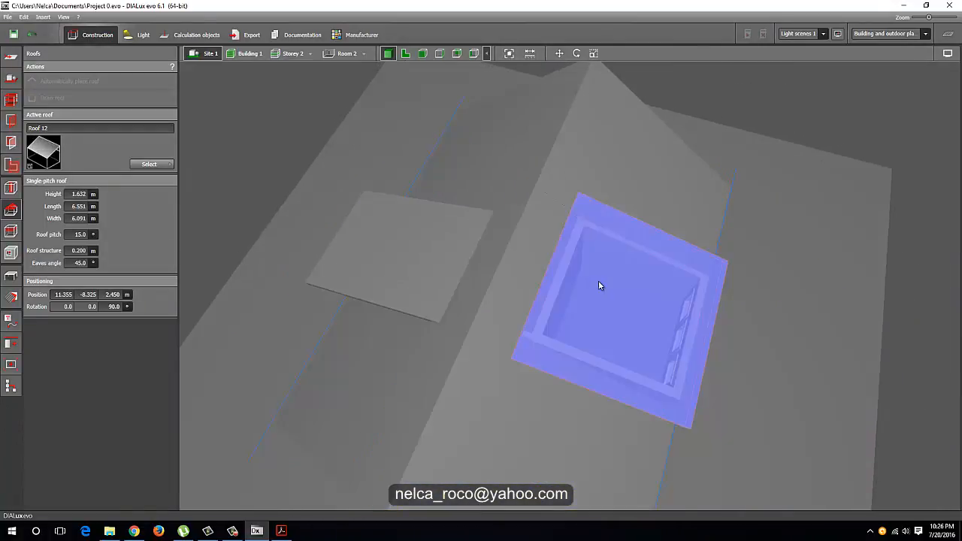
mouse_move(320, 177)
mouse_down()
mouse_move(324, 146)
mouse_move(356, 146)
mouse_move(408, 251)
mouse_up()
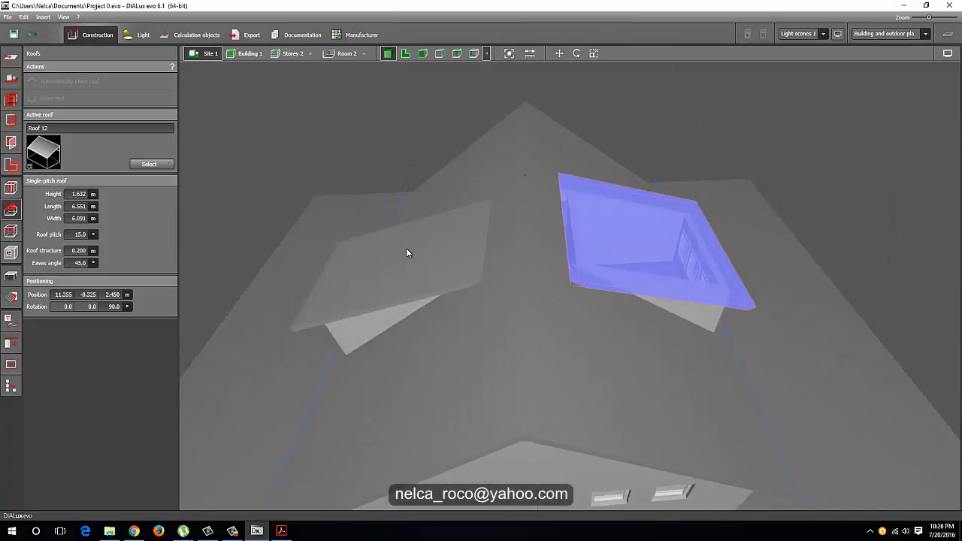
click(408, 251)
mouse_move(298, 180)
mouse_down()
mouse_move(354, 204)
mouse_move(324, 213)
mouse_move(547, 240)
mouse_up()
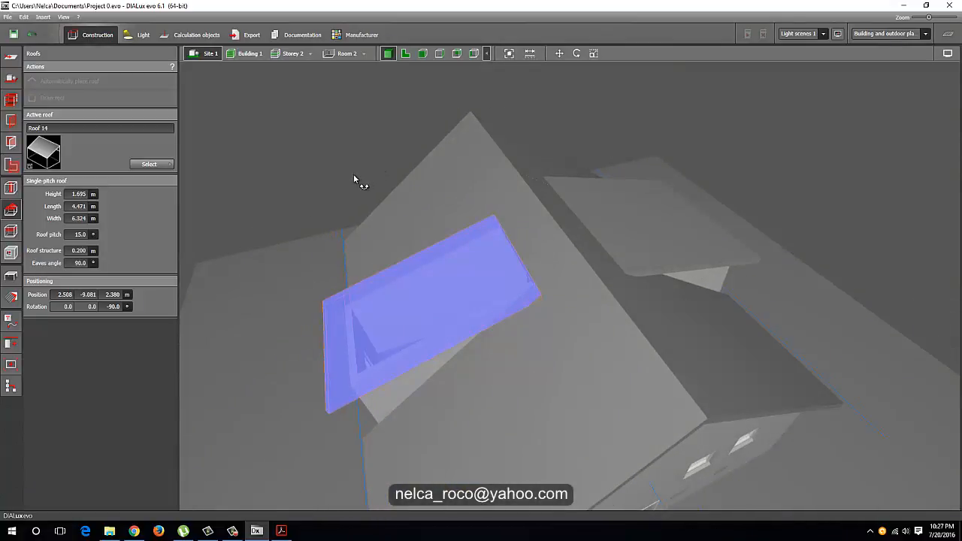
mouse_move(353, 179)
mouse_down()
mouse_move(339, 185)
mouse_move(335, 142)
mouse_move(556, 215)
mouse_move(545, 237)
mouse_up()
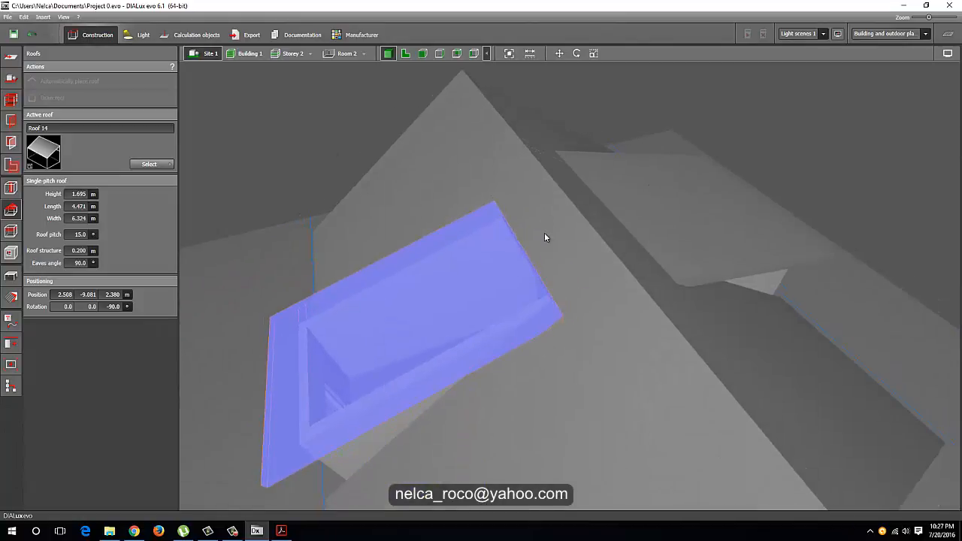
click(546, 235)
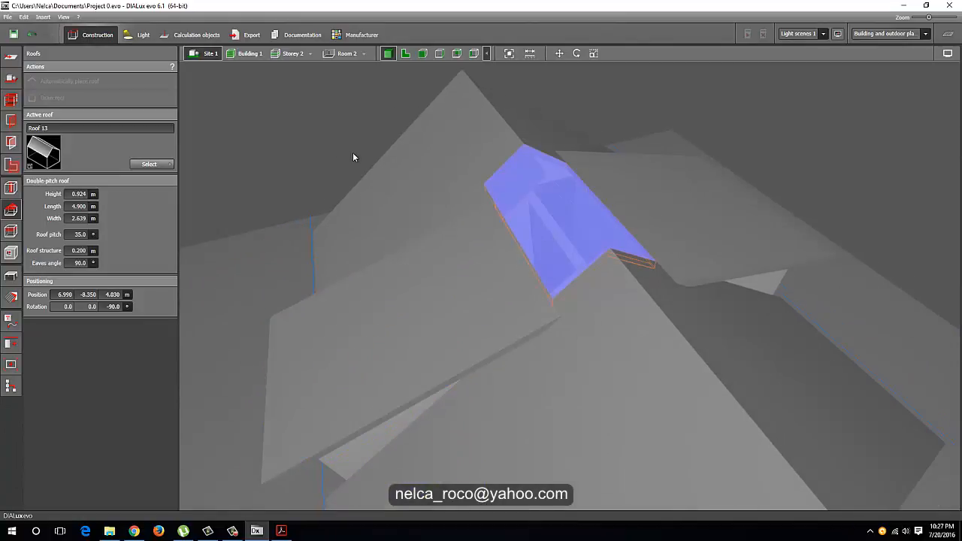
key(Delete)
key(ctrl+z)
drag(393, 146, 357, 185)
scroll(487, 260, down, 3)
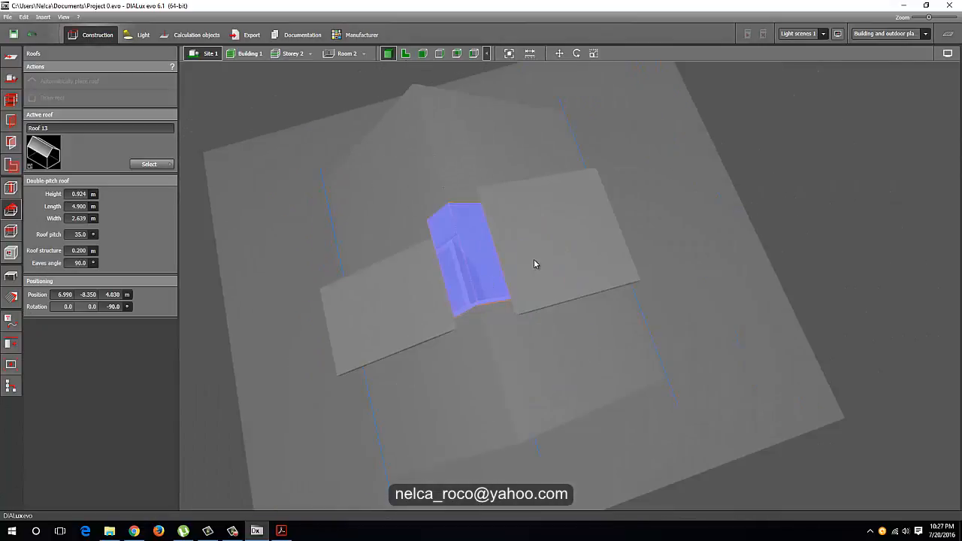
click(504, 152)
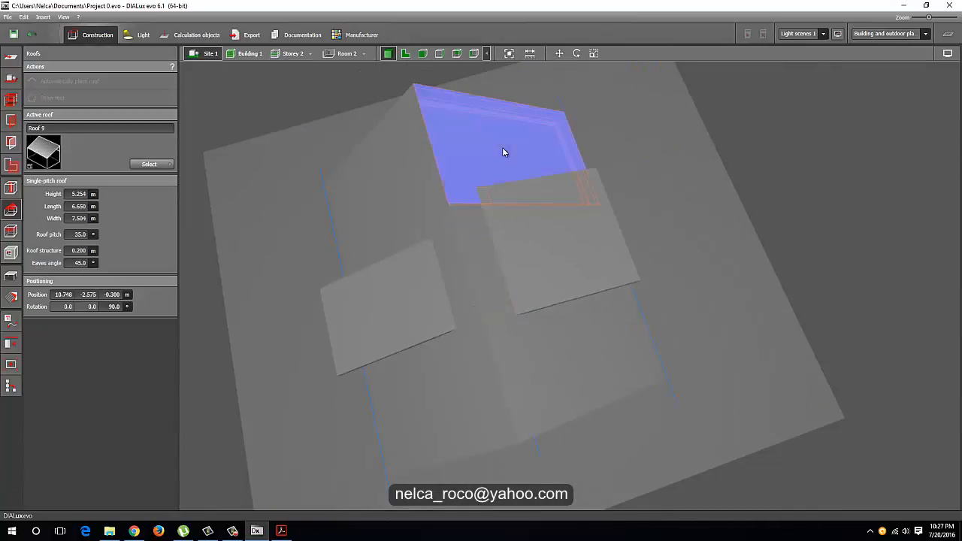
click(402, 282)
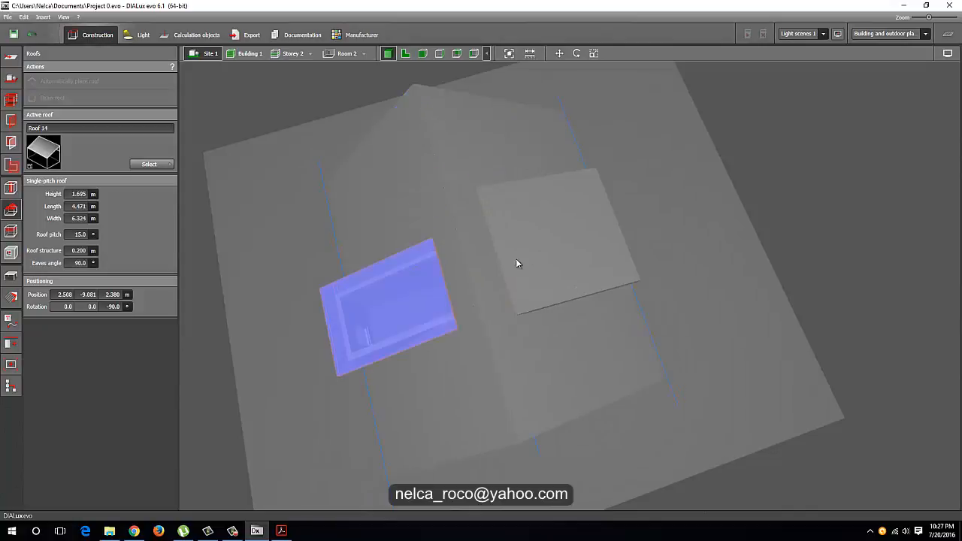
click(496, 267)
click(511, 335)
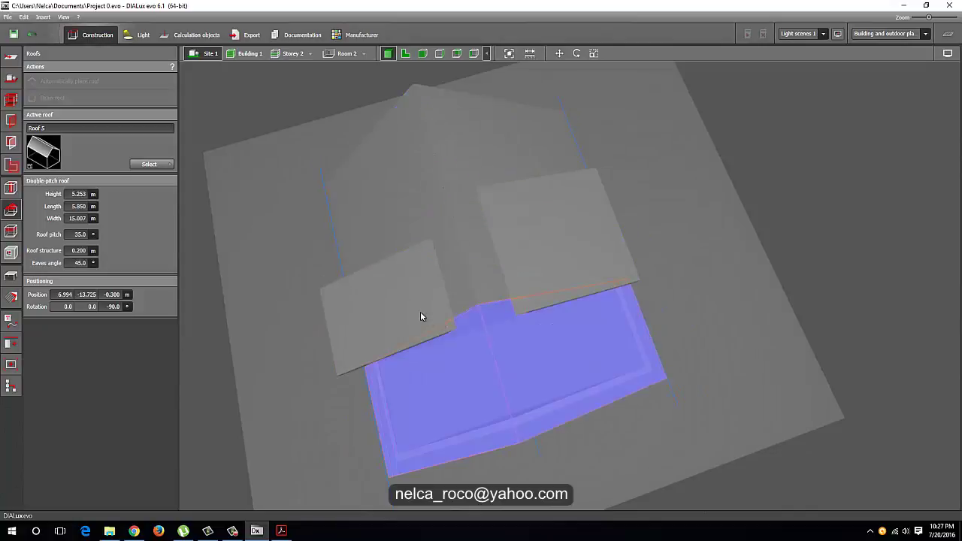
click(298, 111)
mouse_move(298, 209)
mouse_down()
mouse_move(275, 196)
mouse_move(612, 301)
mouse_move(485, 240)
mouse_move(633, 269)
mouse_move(584, 225)
mouse_move(679, 262)
mouse_move(460, 116)
mouse_up()
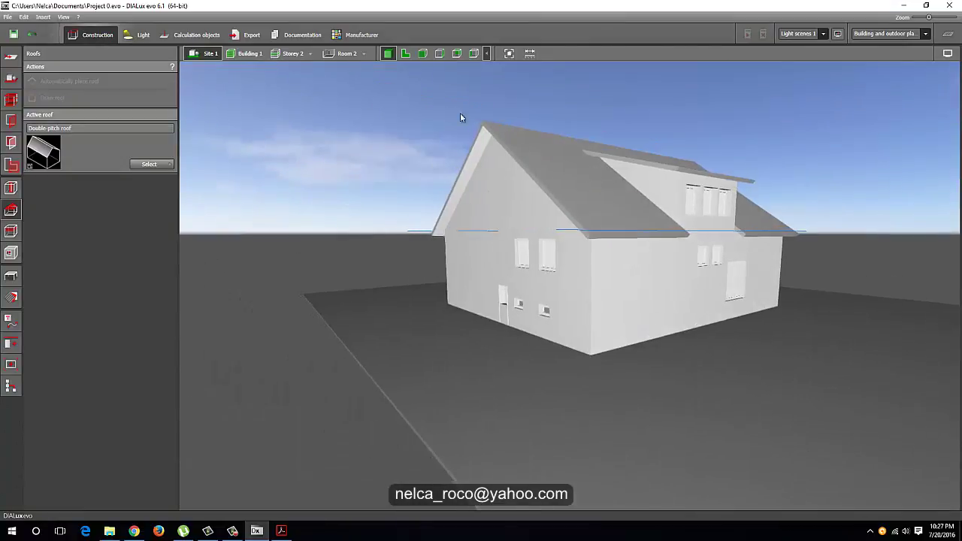
click(299, 54)
mouse_move(393, 240)
mouse_down()
mouse_move(466, 292)
mouse_move(401, 252)
mouse_move(348, 113)
mouse_move(511, 191)
mouse_move(575, 194)
mouse_up()
click(207, 53)
mouse_move(442, 203)
mouse_down()
mouse_move(463, 247)
mouse_move(419, 279)
mouse_move(393, 264)
mouse_move(551, 288)
mouse_move(521, 296)
mouse_move(627, 269)
mouse_up()
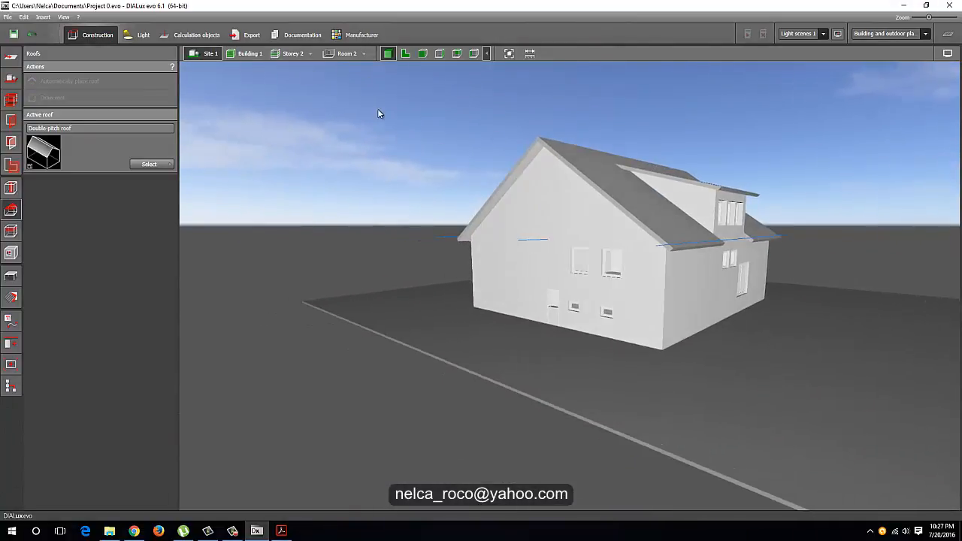
mouse_move(436, 197)
mouse_down()
mouse_move(692, 223)
mouse_move(664, 161)
mouse_up()
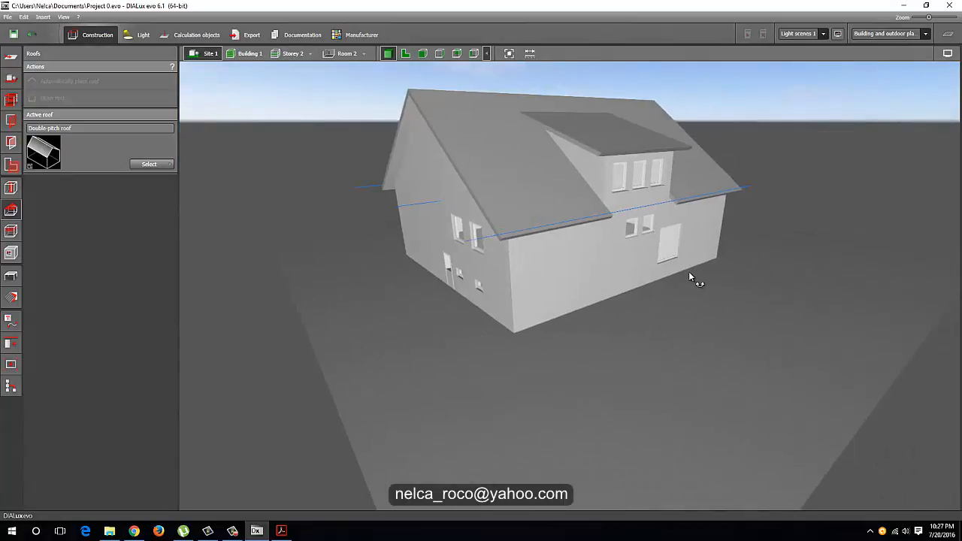
mouse_move(690, 278)
mouse_down()
mouse_move(586, 226)
mouse_move(526, 167)
mouse_up()
click(526, 166)
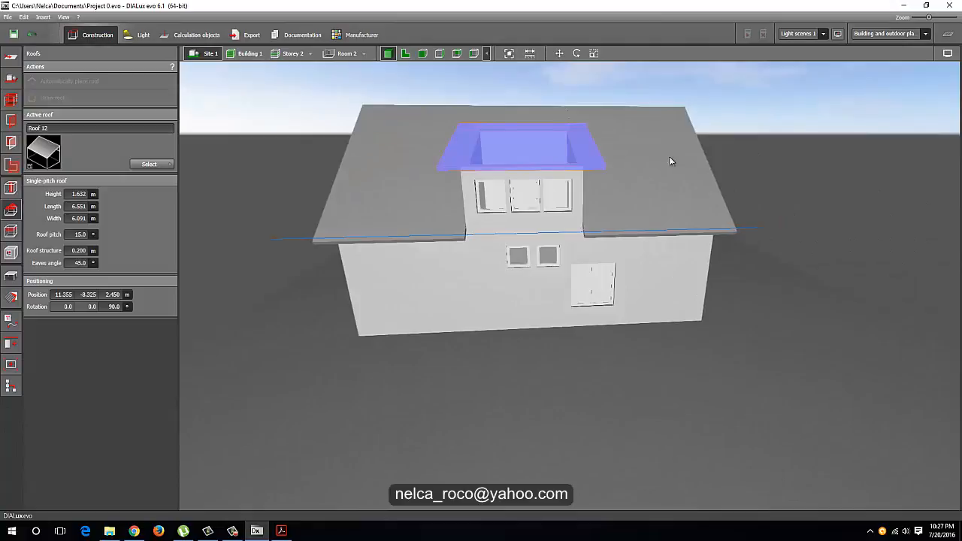
mouse_move(768, 140)
mouse_down()
mouse_move(726, 179)
mouse_move(704, 334)
mouse_move(610, 138)
mouse_up()
Check the reference drawing, orbit toward the gable and select Roof 5 to read its 35° pitch.
click(671, 90)
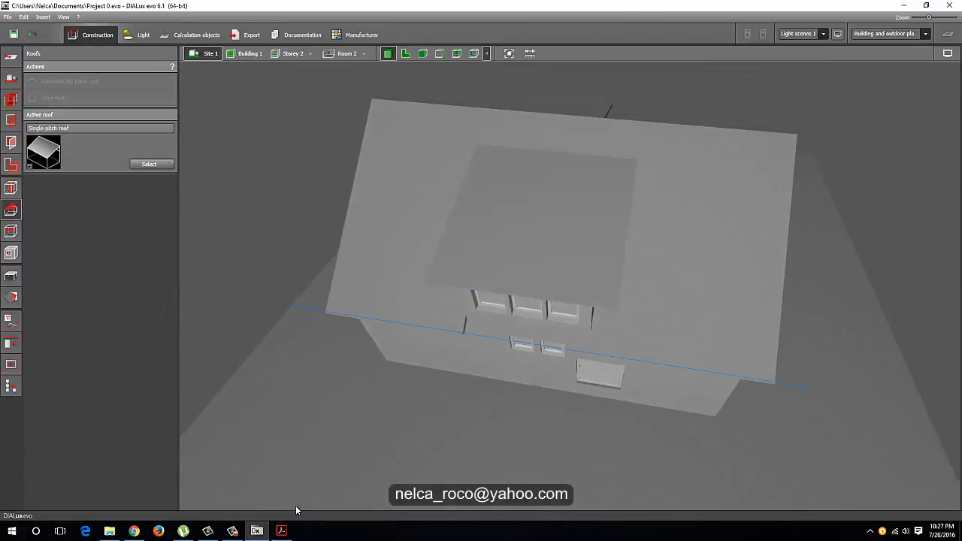
click(282, 531)
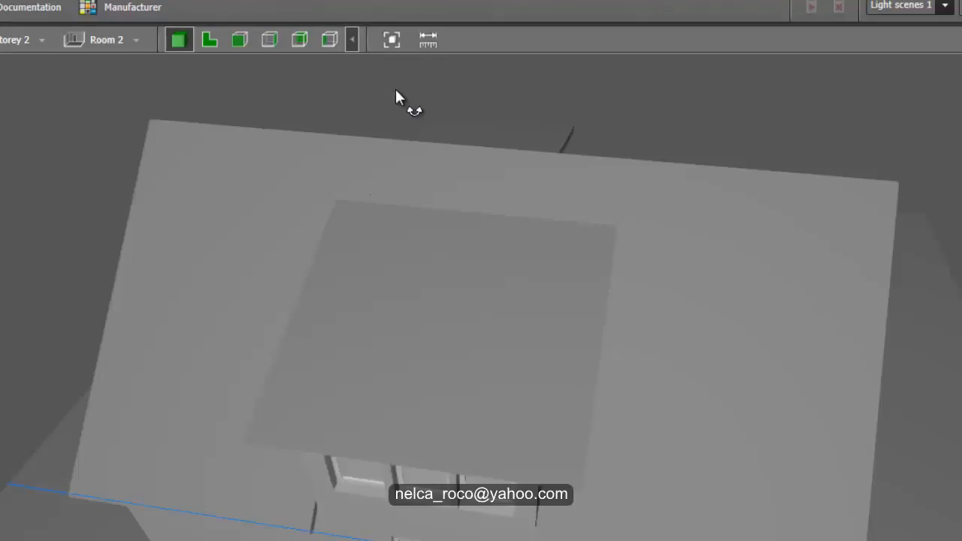
shift+middle_drag(397, 98, 402, 261)
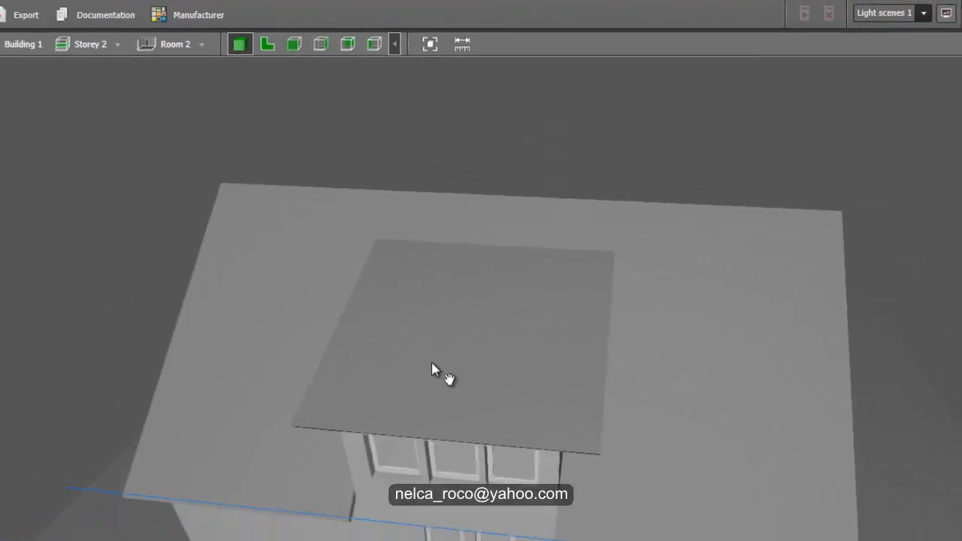
mouse_move(440, 376)
shift+middle_down()
mouse_move(564, 203)
mouse_move(588, 203)
mouse_move(527, 194)
mouse_move(571, 263)
mouse_move(566, 240)
mouse_move(579, 200)
shift+middle_up()
click(580, 200)
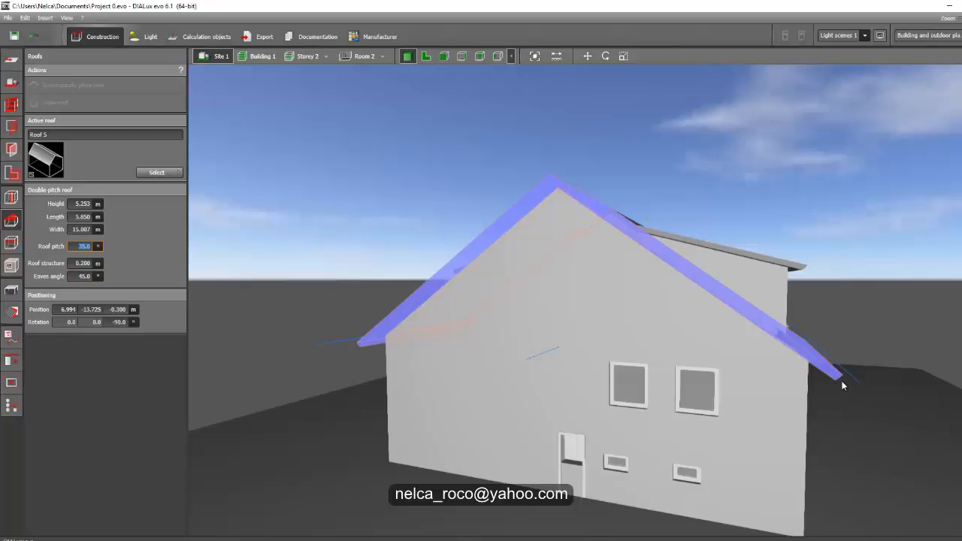
scroll(825, 294, up, 5)
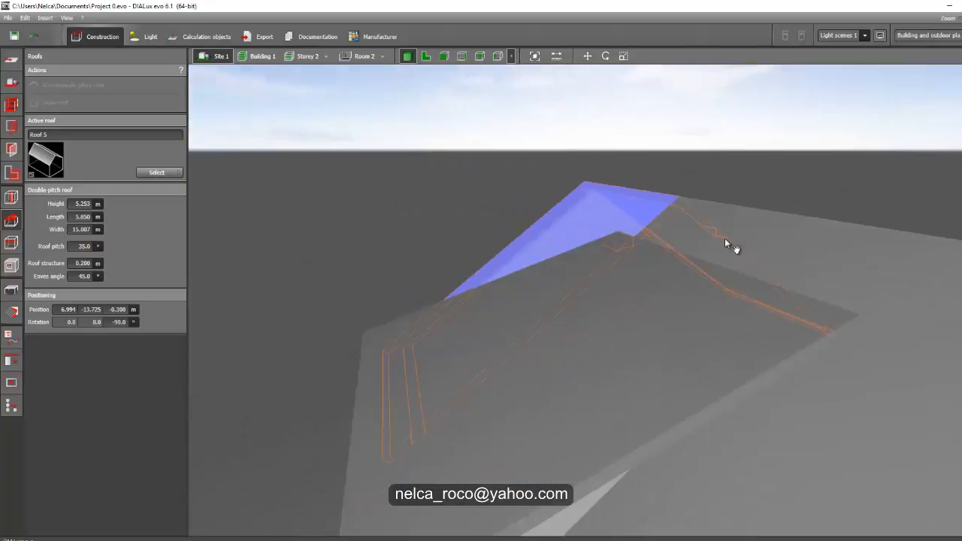
Select a side roof from above to confirm its 35° pitch, then orbit to the dormer side.
drag(725, 238, 674, 268)
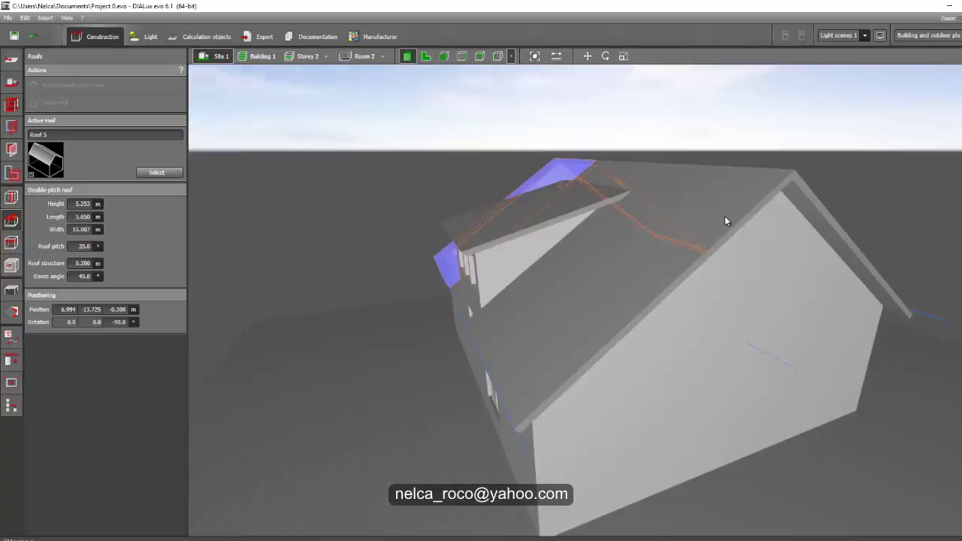
click(616, 266)
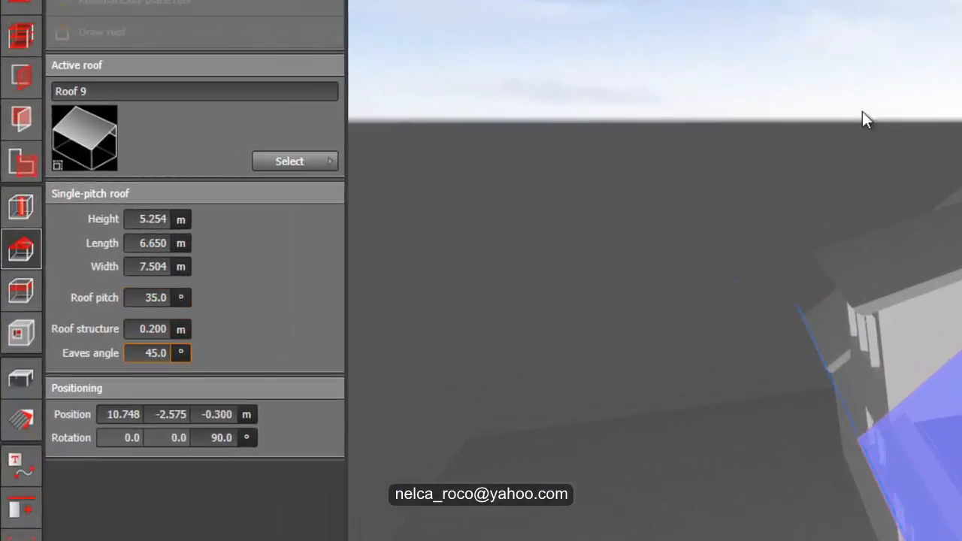
middle_drag(812, 129, 751, 142)
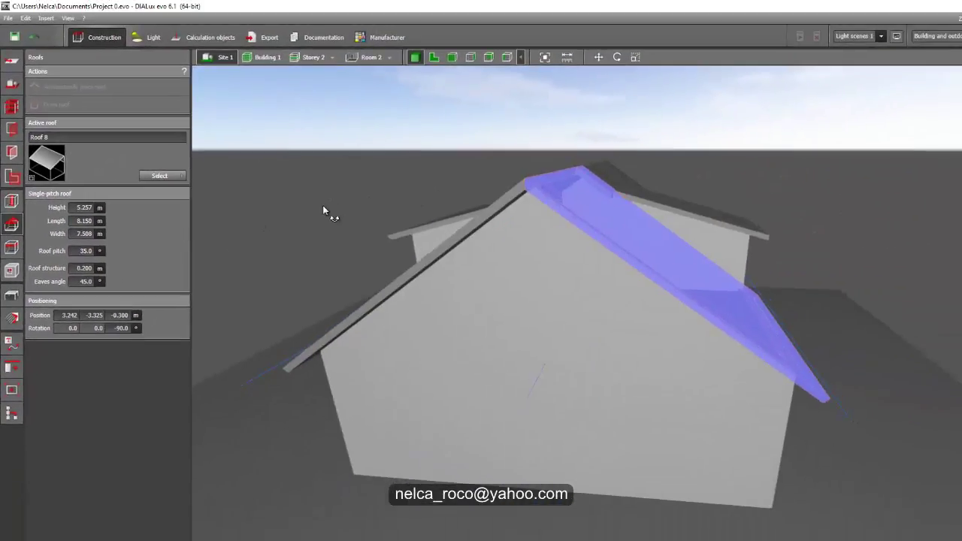
middle_drag(323, 211, 369, 211)
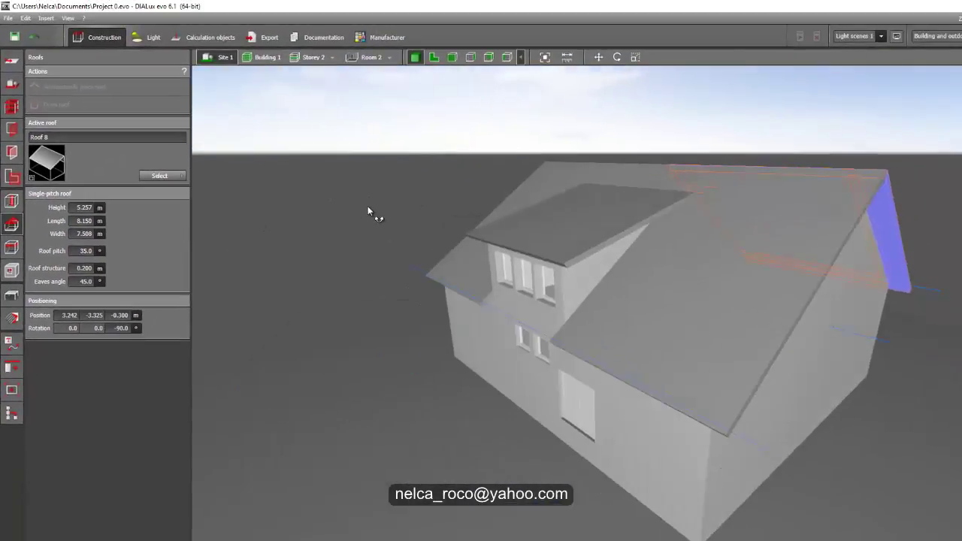
Select Roof 12 and Roof 14 on the dormers to confirm their 15° pitch.
click(533, 241)
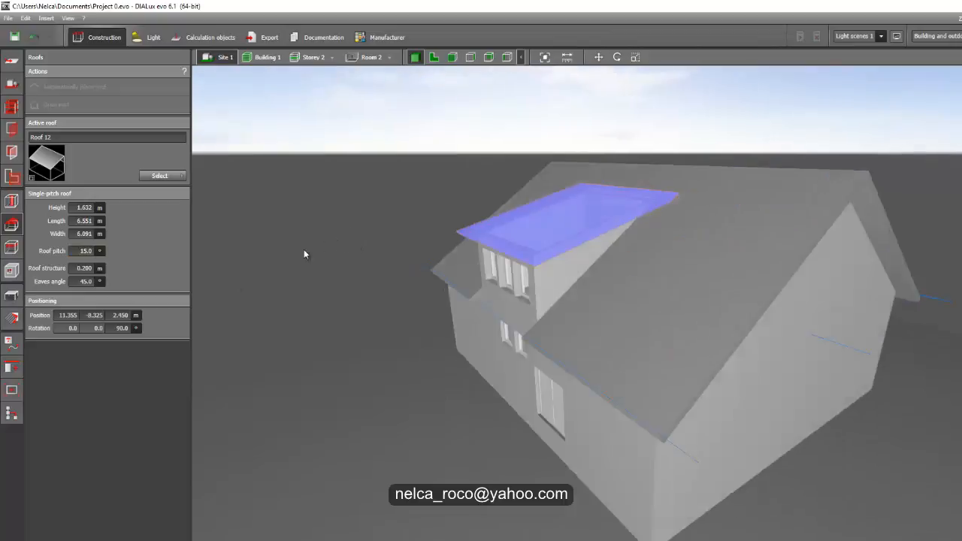
mouse_move(305, 253)
middle_down()
mouse_move(479, 278)
mouse_move(522, 326)
mouse_move(566, 283)
middle_up()
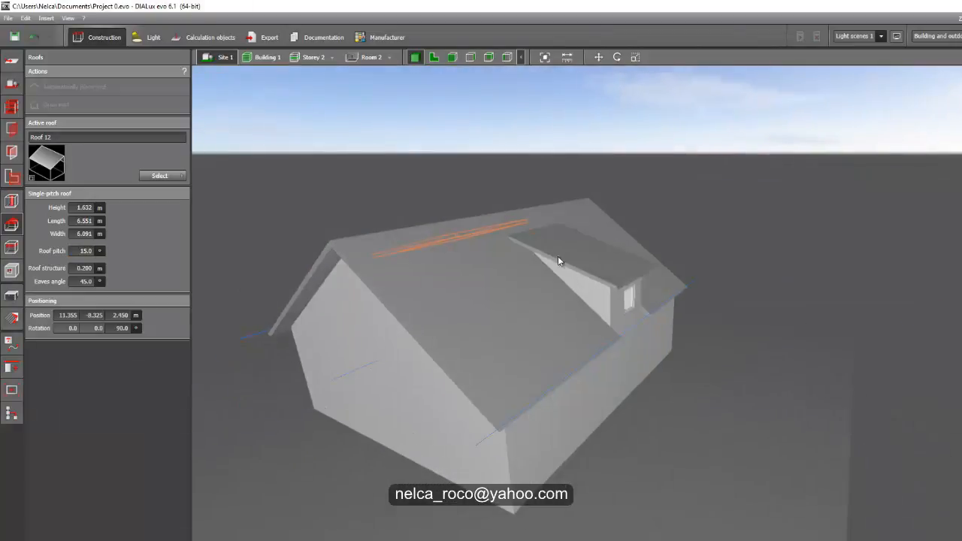
click(557, 261)
click(452, 57)
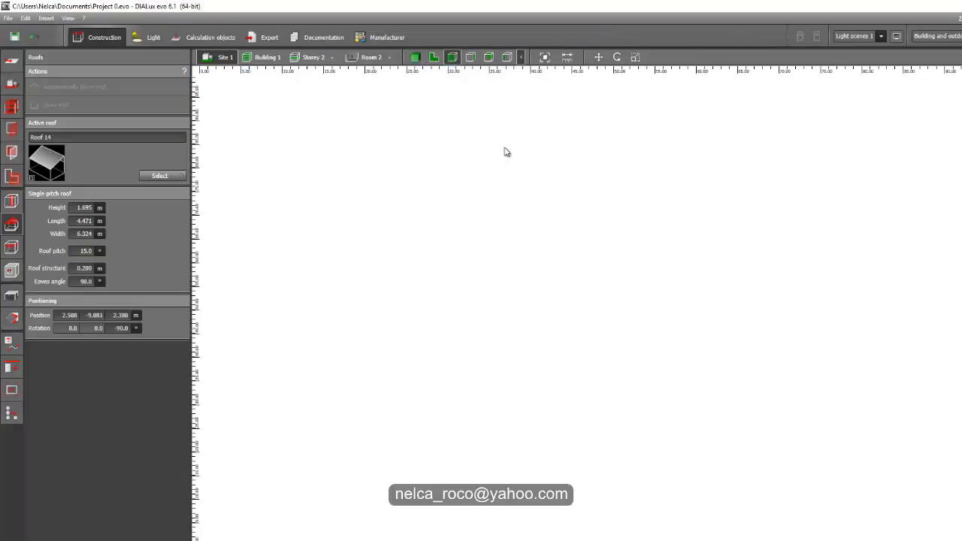
click(776, 212)
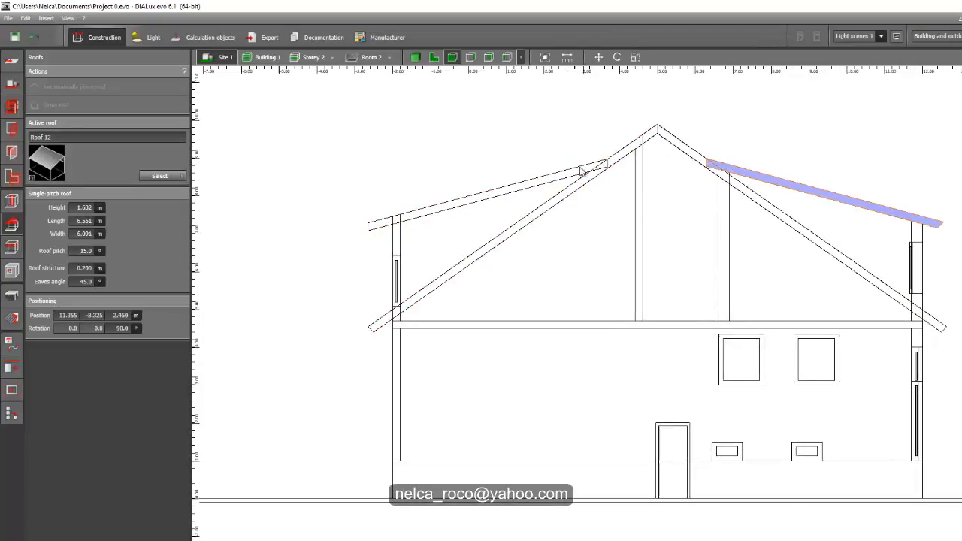
scroll(623, 188, up, 3)
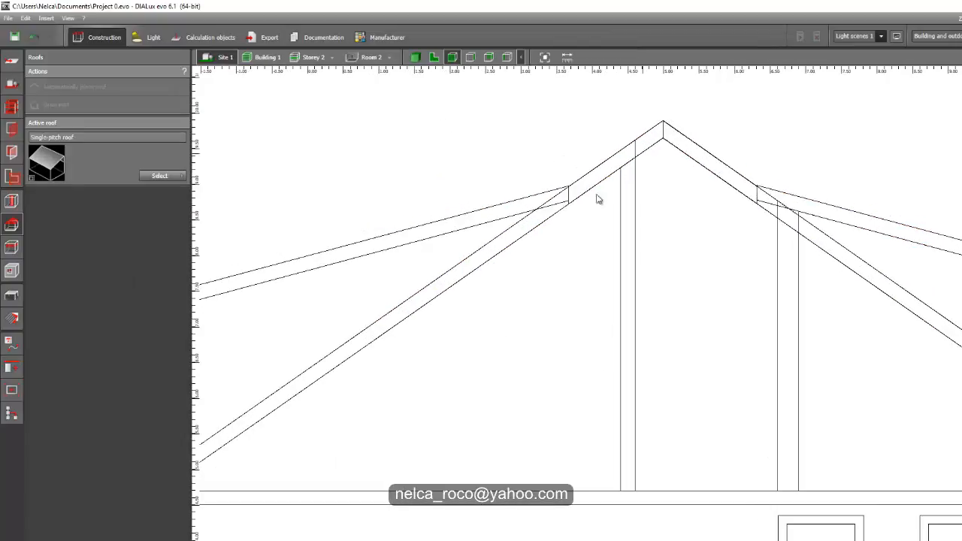
scroll(571, 226, down, 2)
scroll(376, 316, up, 1)
mouse_move(414, 325)
right_down()
mouse_move(483, 275)
mouse_move(773, 354)
right_up()
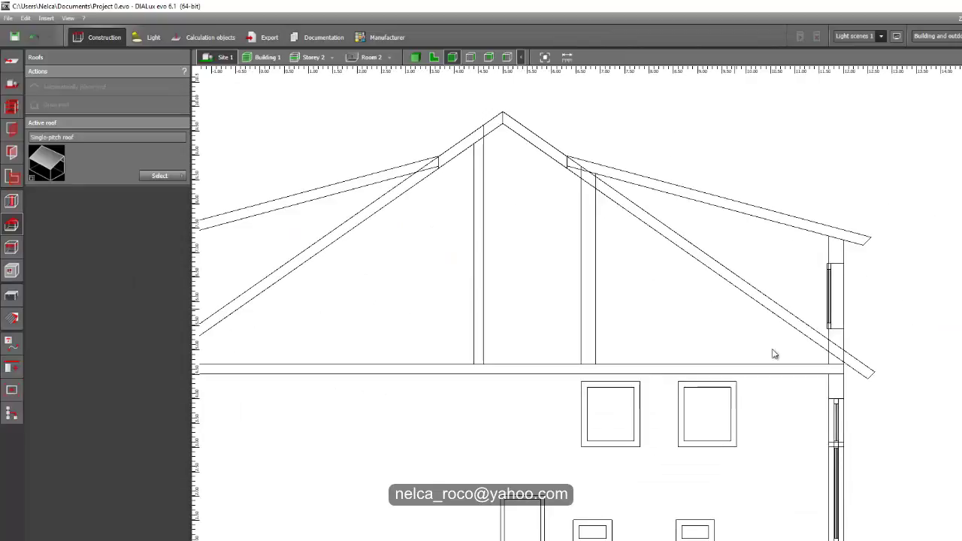
click(412, 58)
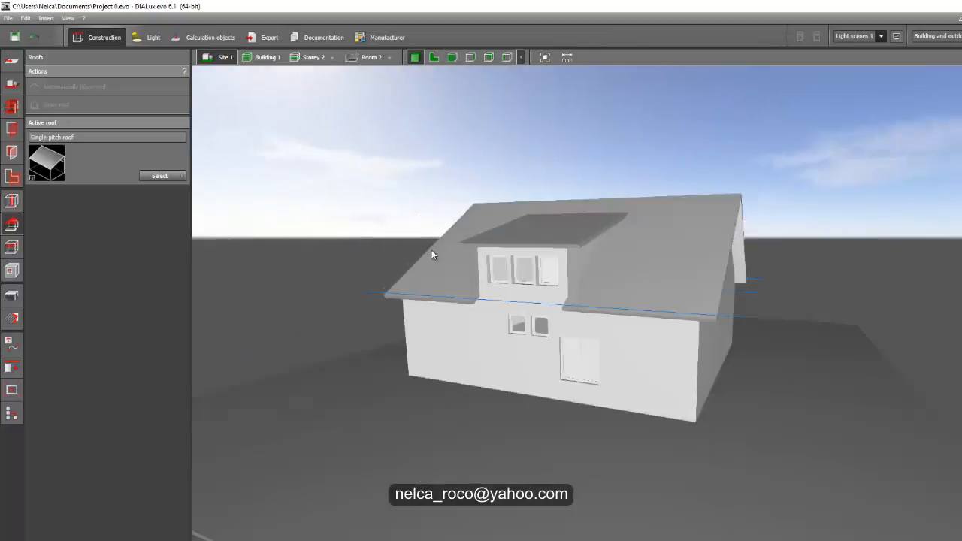
mouse_move(432, 255)
mouse_down()
mouse_move(502, 233)
mouse_move(619, 287)
mouse_move(715, 259)
mouse_up()
scroll(657, 267, up, 3)
scroll(589, 274, up, 3)
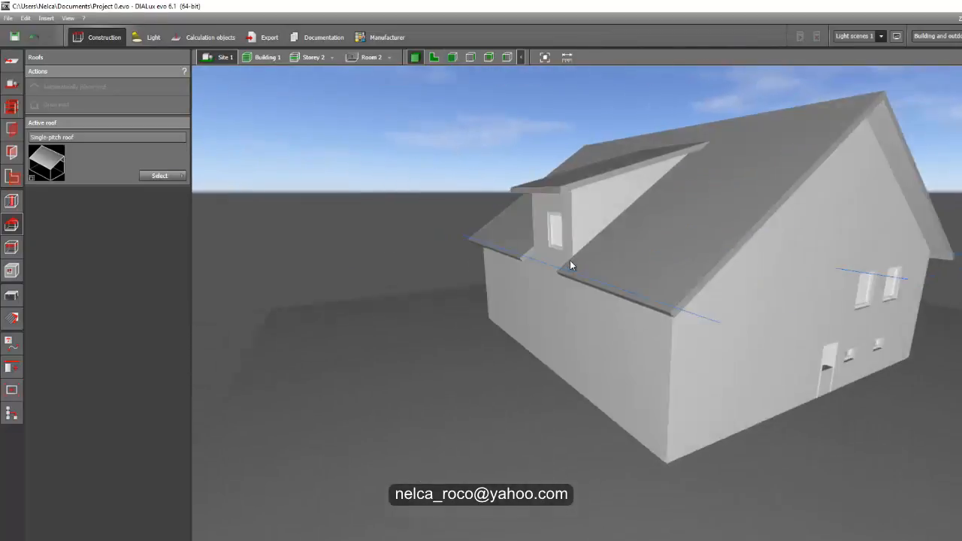
scroll(570, 261, down, 5)
mouse_move(653, 365)
mouse_down()
mouse_move(510, 309)
mouse_move(468, 326)
mouse_move(523, 344)
mouse_move(651, 339)
mouse_move(689, 326)
mouse_move(607, 262)
mouse_move(419, 284)
mouse_move(451, 311)
mouse_up()
scroll(524, 345, down, 3)
scroll(381, 289, up, 3)
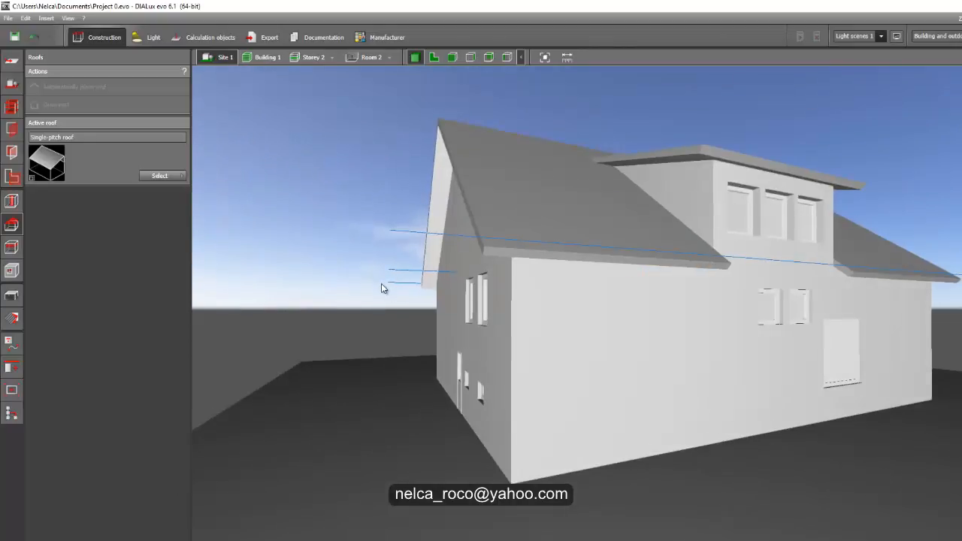
scroll(323, 284, down, 3)
mouse_move(326, 298)
mouse_down()
mouse_move(318, 299)
mouse_move(344, 310)
mouse_move(361, 290)
mouse_move(436, 296)
mouse_move(441, 264)
mouse_move(434, 280)
mouse_up()
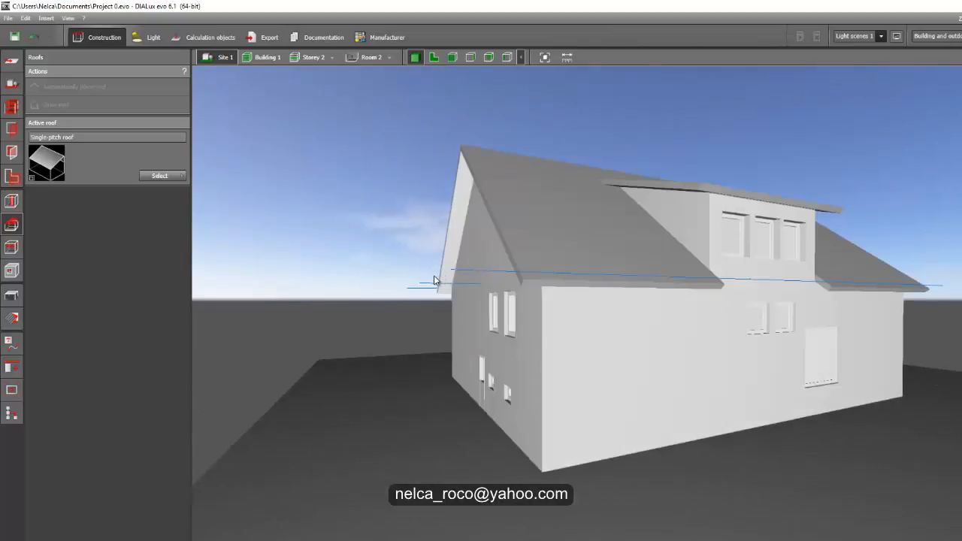